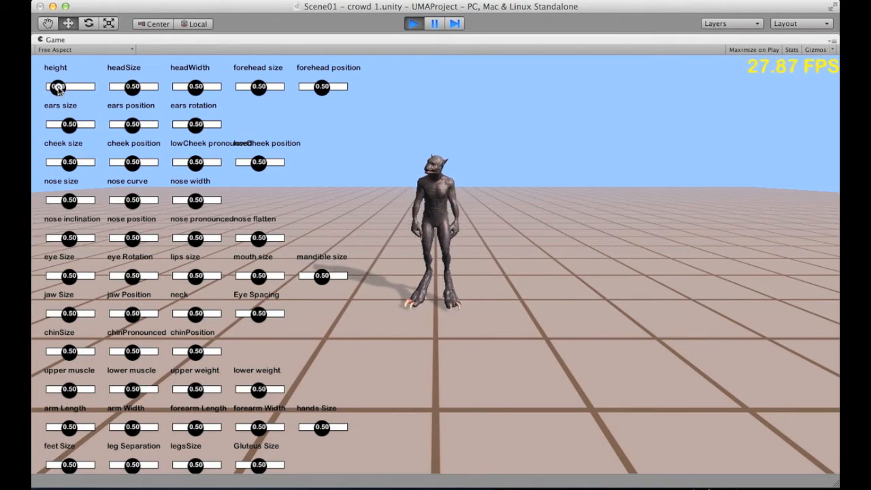
# Set the creature's headWidth to 0.56, mandible size to 0.39, upper muscle to 0.56, lower muscle to 0.71, upper weight to 0.20 and lower weight to 0.00
pyautogui.moveTo(194, 89)
pyautogui.mouseDown()
pyautogui.moveTo(185, 89)
pyautogui.moveTo(197, 89)
pyautogui.mouseUp()
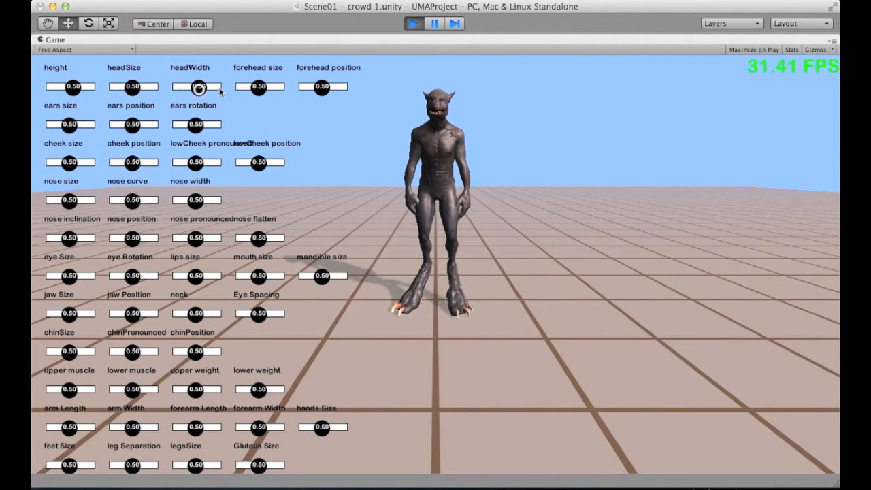
pyautogui.moveTo(306, 275)
pyautogui.mouseDown()
pyautogui.moveTo(350, 279)
pyautogui.moveTo(302, 275)
pyautogui.moveTo(334, 275)
pyautogui.moveTo(317, 275)
pyautogui.mouseUp()
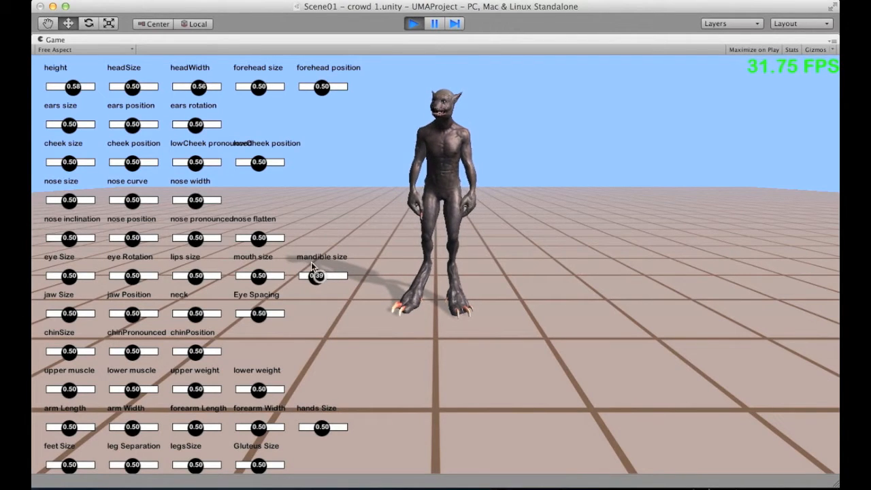
pyautogui.moveTo(76, 389)
pyautogui.mouseDown()
pyautogui.moveTo(93, 390)
pyautogui.moveTo(59, 387)
pyautogui.moveTo(73, 389)
pyautogui.mouseUp()
pyautogui.moveTo(133, 389)
pyautogui.mouseDown()
pyautogui.moveTo(108, 390)
pyautogui.moveTo(144, 389)
pyautogui.mouseUp()
pyautogui.moveTo(196, 389); pyautogui.dragTo(222, 392)
pyautogui.moveTo(208, 393); pyautogui.dragTo(180, 392)
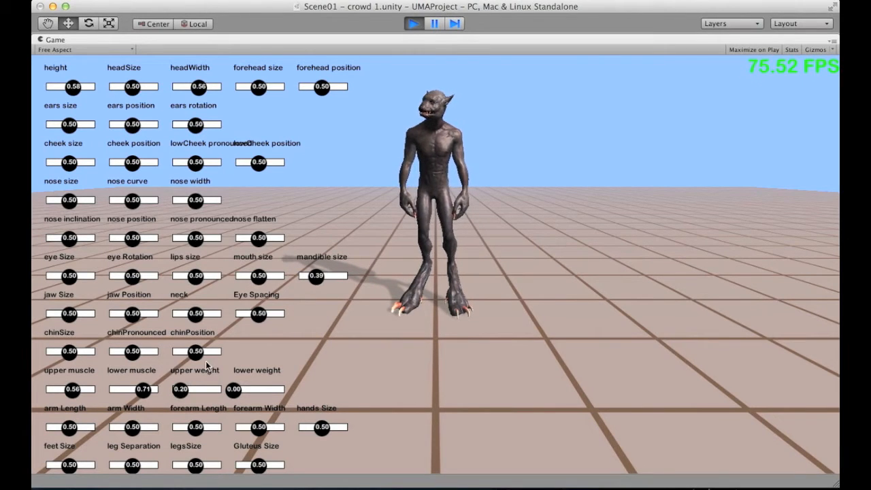
# Set the creature's arm length to 0.59, arm width to 0.44, forearm length to 0.53 and hands size to 0.44
pyautogui.moveTo(71, 426)
pyautogui.mouseDown()
pyautogui.moveTo(85, 427)
pyautogui.moveTo(57, 426)
pyautogui.moveTo(77, 428)
pyautogui.mouseUp()
pyautogui.moveTo(136, 428)
pyautogui.mouseDown()
pyautogui.moveTo(160, 428)
pyautogui.moveTo(99, 430)
pyautogui.moveTo(130, 428)
pyautogui.mouseUp()
pyautogui.moveTo(206, 427)
pyautogui.mouseDown()
pyautogui.moveTo(215, 429)
pyautogui.moveTo(197, 428)
pyautogui.mouseUp()
pyautogui.moveTo(317, 431)
pyautogui.mouseDown()
pyautogui.moveTo(327, 428)
pyautogui.moveTo(307, 430)
pyautogui.moveTo(319, 429)
pyautogui.mouseUp()
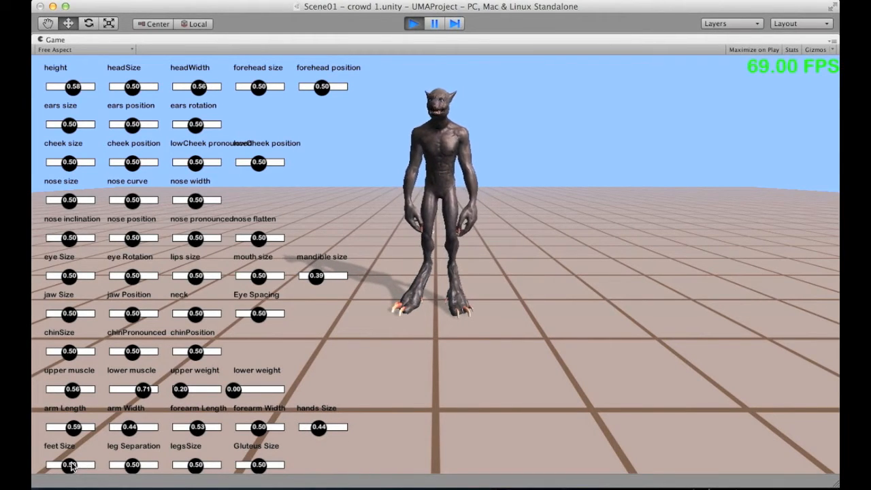
# Set the creature's feet size to 0.49, leg separation to 0.82 and legsSize to 0.49, and stop the running scene
pyautogui.moveTo(70, 464); pyautogui.dragTo(69, 465)
pyautogui.moveTo(133, 465); pyautogui.dragTo(195, 465)
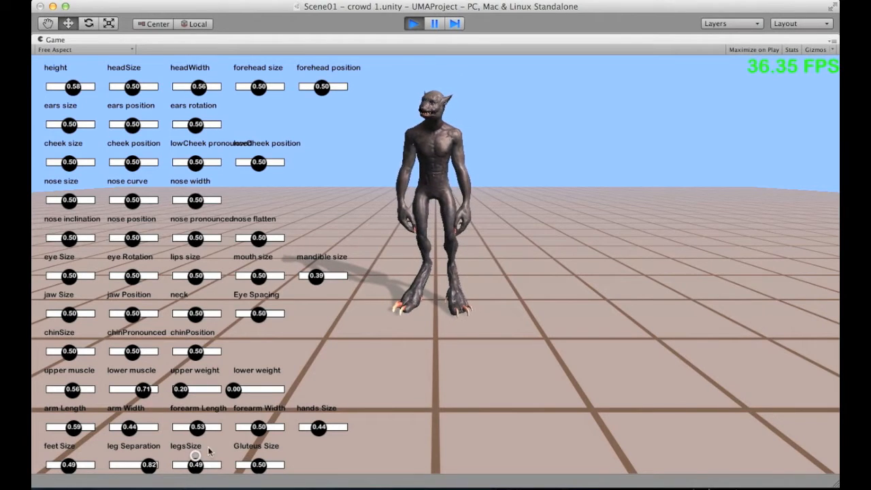
pyautogui.click(413, 24)
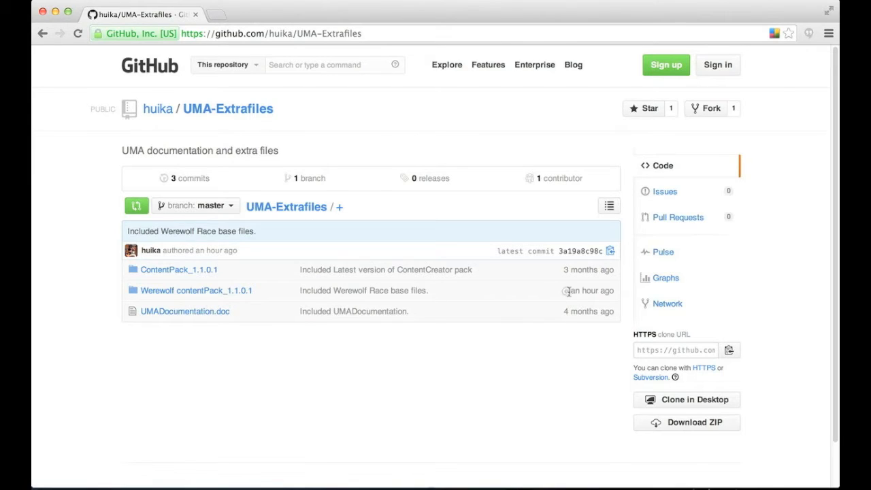
# In the browser, look through the Werewolf contentPack_1.1.0.1 folder of the UMA-Extrafiles repository, return to the repository root and minimise the window
pyautogui.moveTo(569, 292); pyautogui.dragTo(613, 293)
pyautogui.click(526, 293)
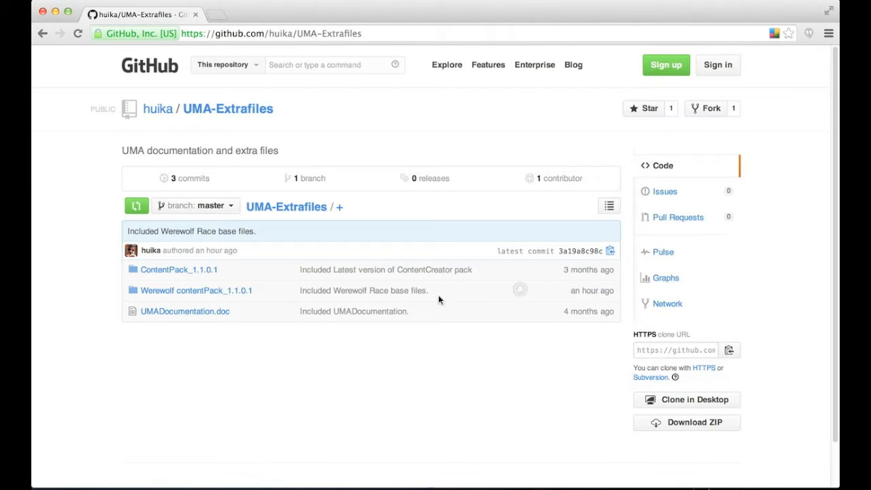
pyautogui.click(227, 293)
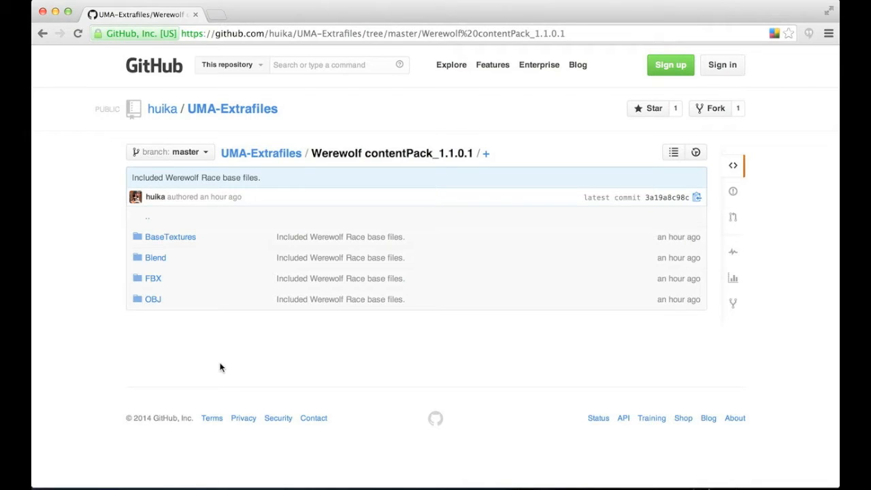
pyautogui.click(276, 155)
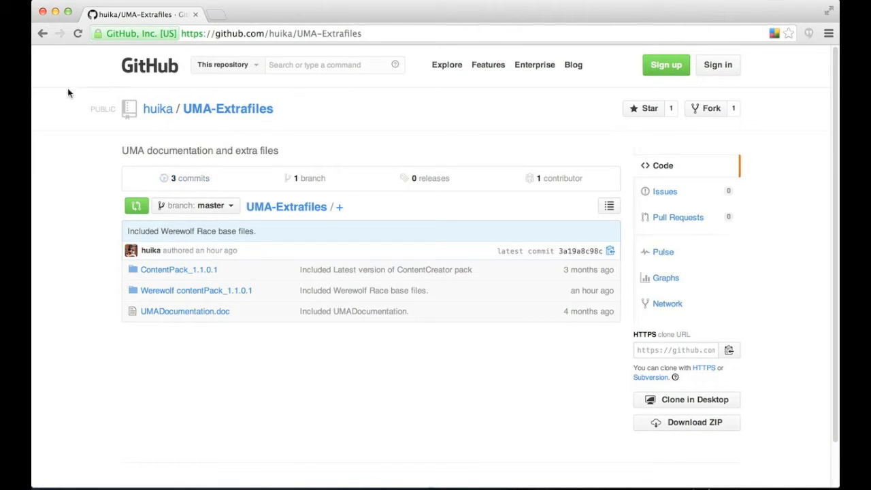
pyautogui.click(57, 13)
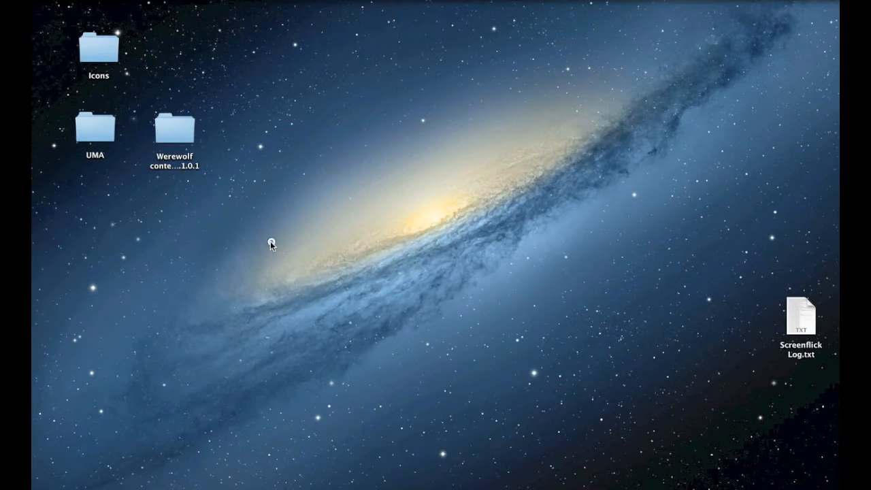
# Open the Werewolf contentPack_1.1.0.1 folder from the desktop and look through its OBJ, FBX and Blend subfolders
pyautogui.click(190, 160)
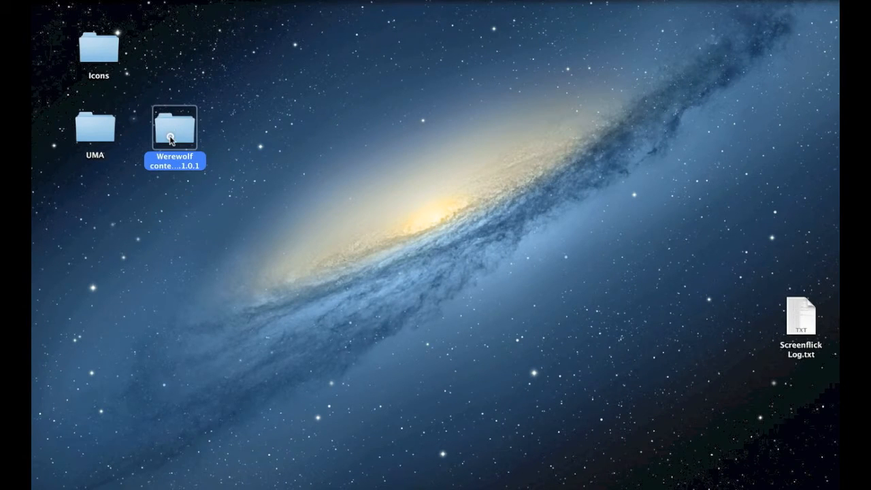
pyautogui.doubleClick(170, 140)
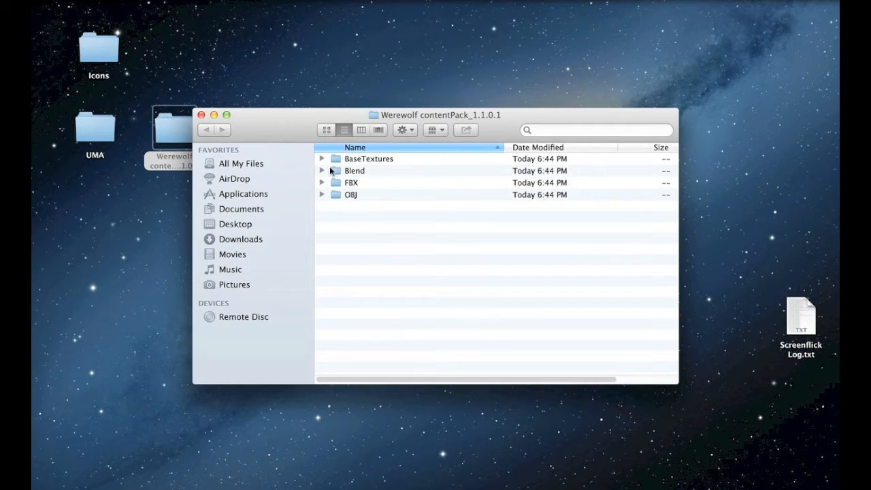
pyautogui.click(322, 195)
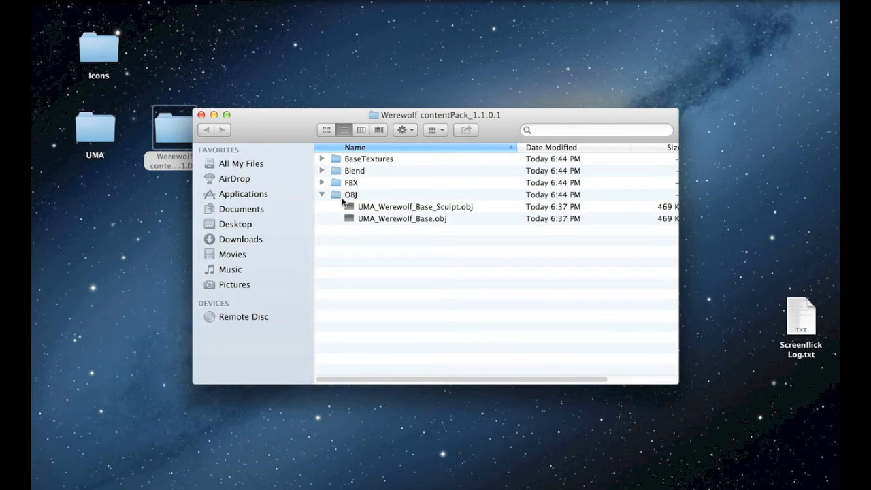
pyautogui.click(322, 183)
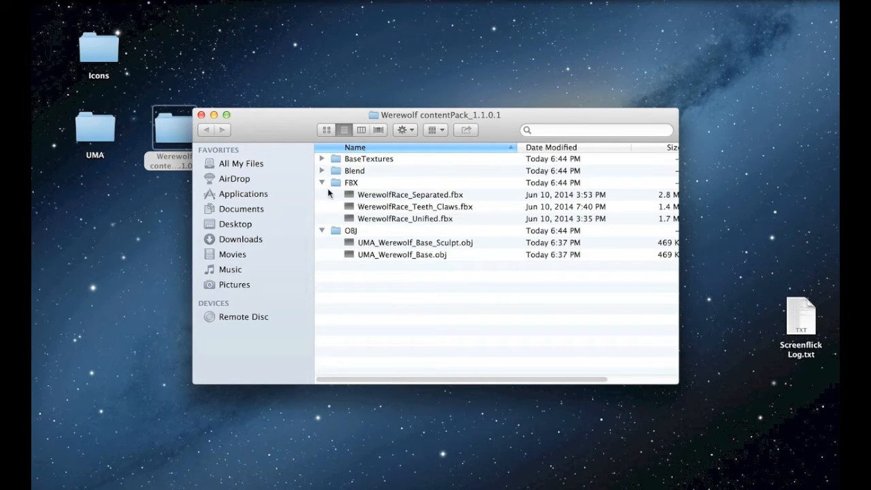
pyautogui.click(322, 183)
pyautogui.click(322, 195)
pyautogui.click(322, 171)
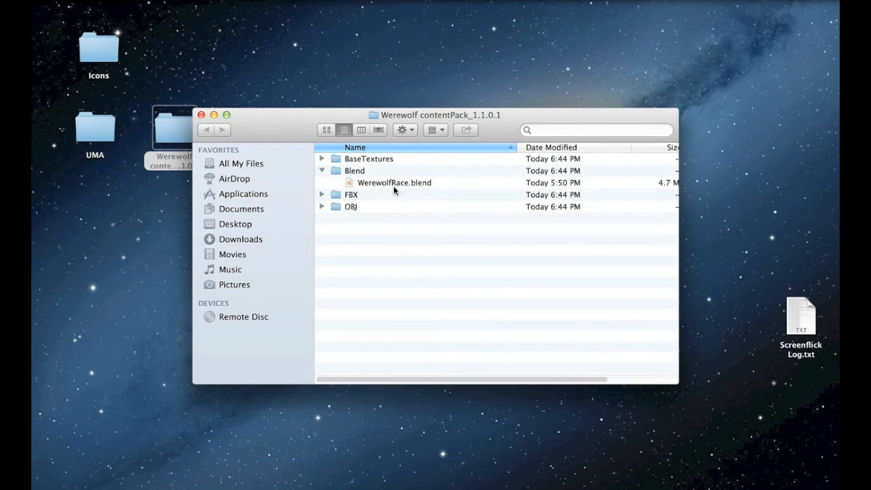
pyautogui.click(322, 171)
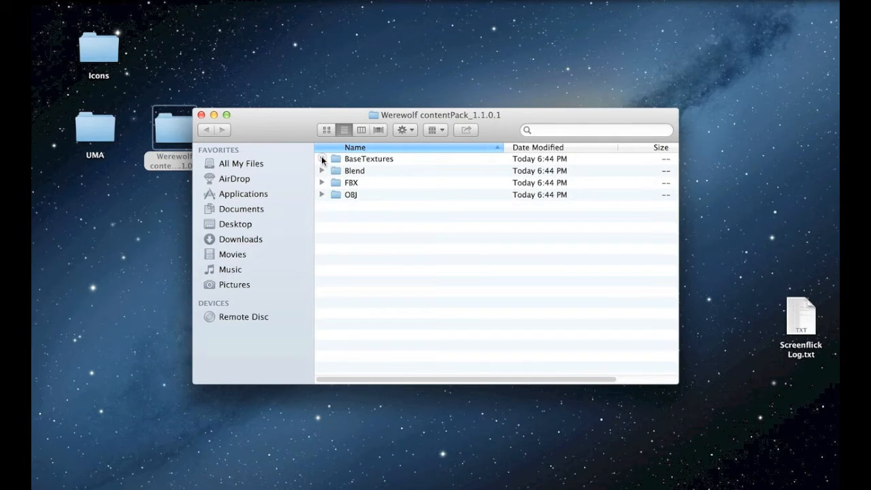
# Expand the BaseTextures folder and preview its textures from WerewolfBody_Diffuse.psd through WerewolfClaws_Diffuse.psd
pyautogui.click(322, 159)
pyautogui.scroll(-3, 674, 193)
pyautogui.scroll(2, 676, 201)
pyautogui.scroll(1, 676, 198)
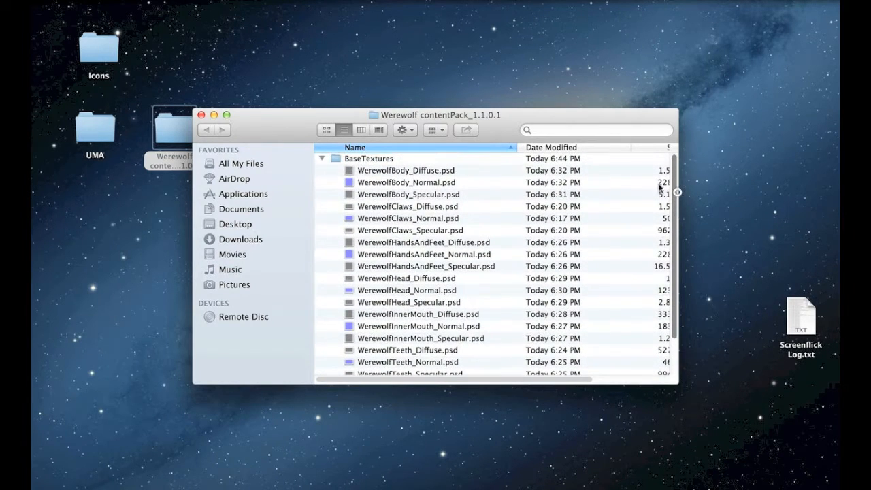
pyautogui.click(425, 170)
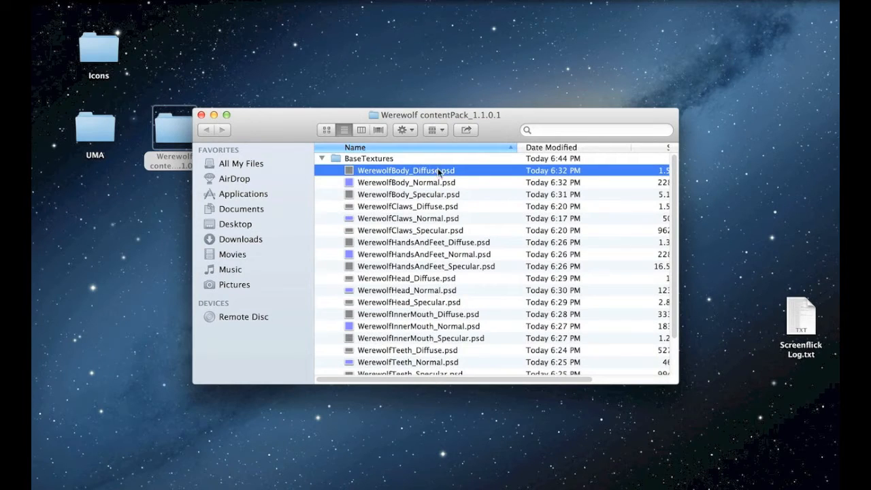
pyautogui.press('space')
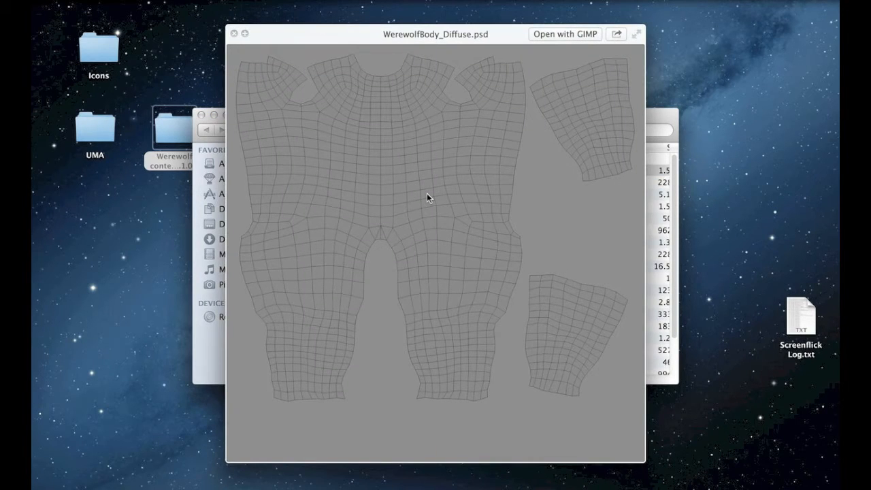
pyautogui.press('Down')
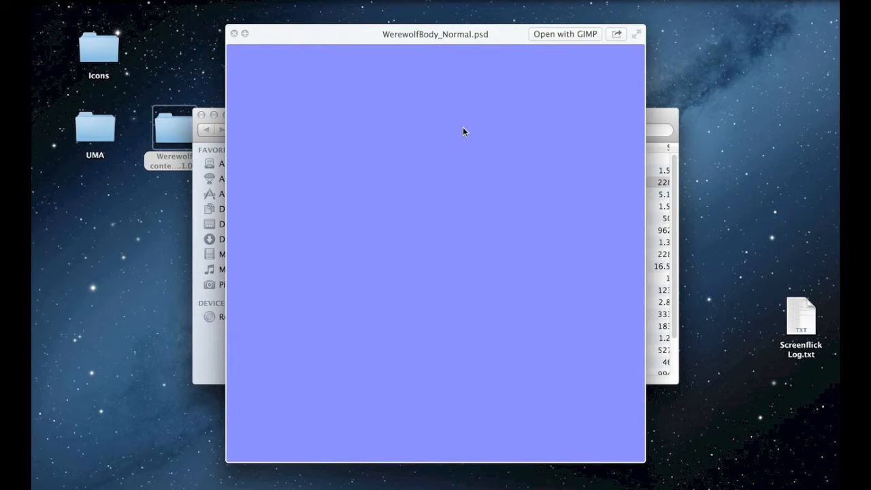
pyautogui.press('Down')
pyautogui.press('Down')
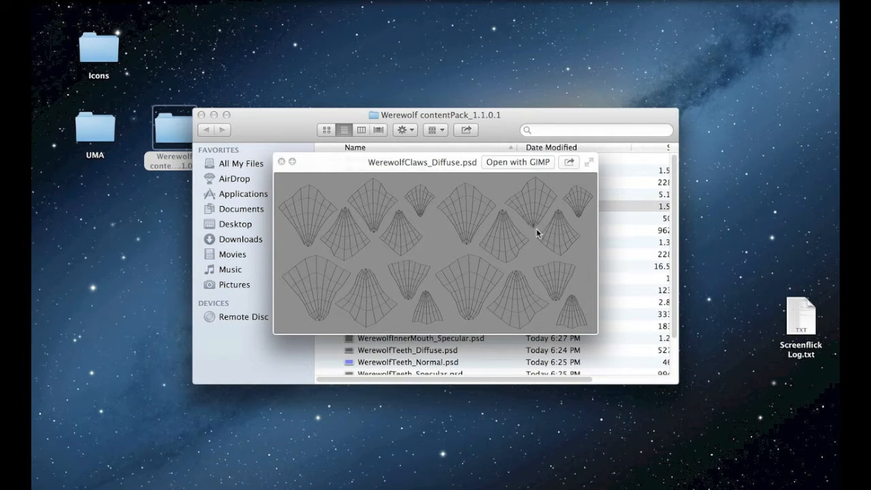
pyautogui.press('space')
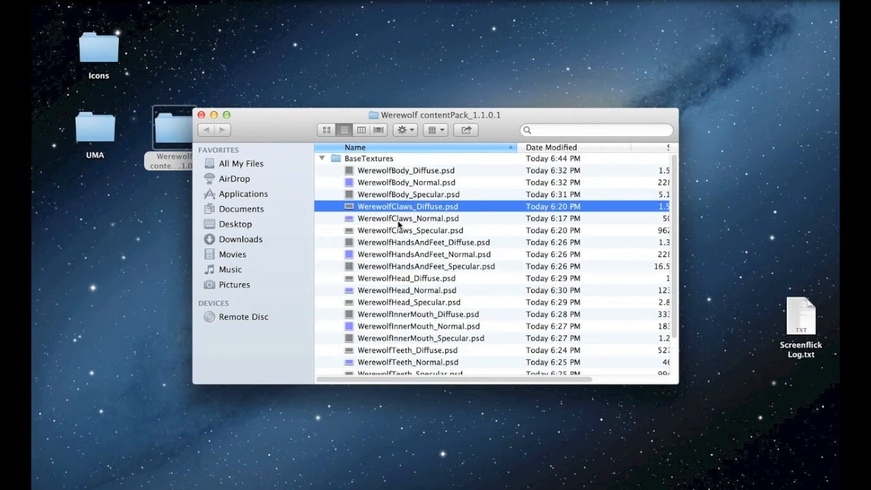
# Preview the WerewolfTeeth_Diffuse.psd and WerewolfInnerMouth_Diffuse.psd textures
pyautogui.click(403, 350)
pyautogui.press('space')
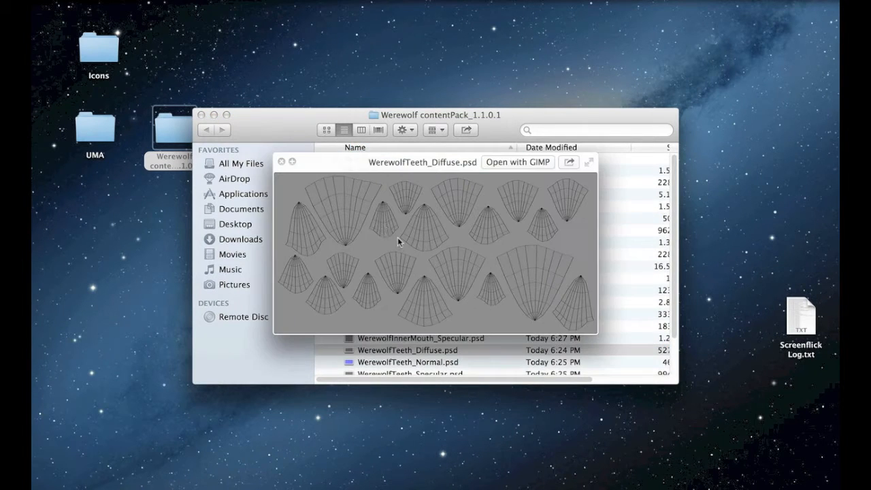
pyautogui.press('space')
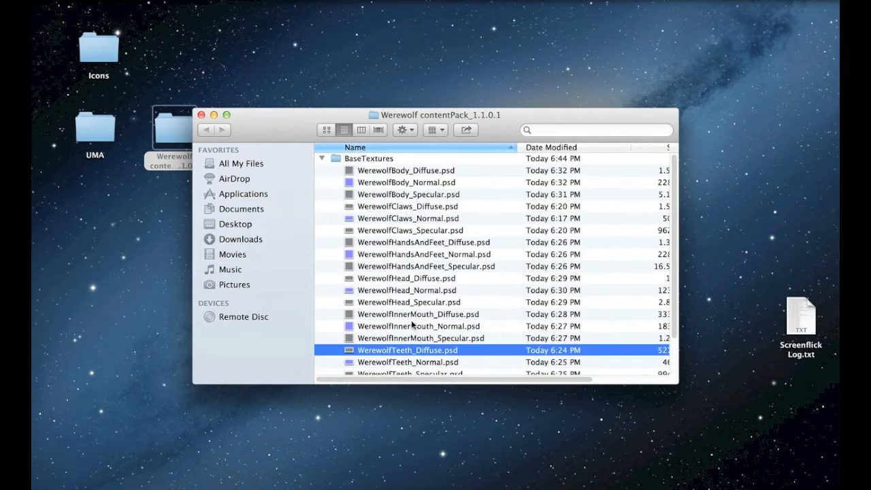
pyautogui.click(418, 315)
pyautogui.press('space')
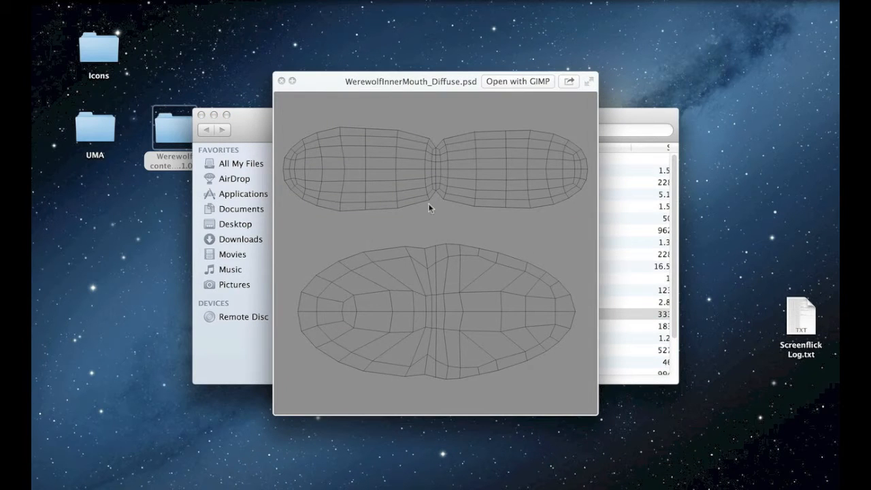
pyautogui.press('space')
# Preview the WerewolfHead_Diffuse.psd and WerewolfHandsAndFeet_Diffuse.psd textures, and close the content pack folder window
pyautogui.moveTo(680, 302)
pyautogui.mouseDown()
pyautogui.moveTo(676, 328)
pyautogui.moveTo(679, 302)
pyautogui.mouseUp()
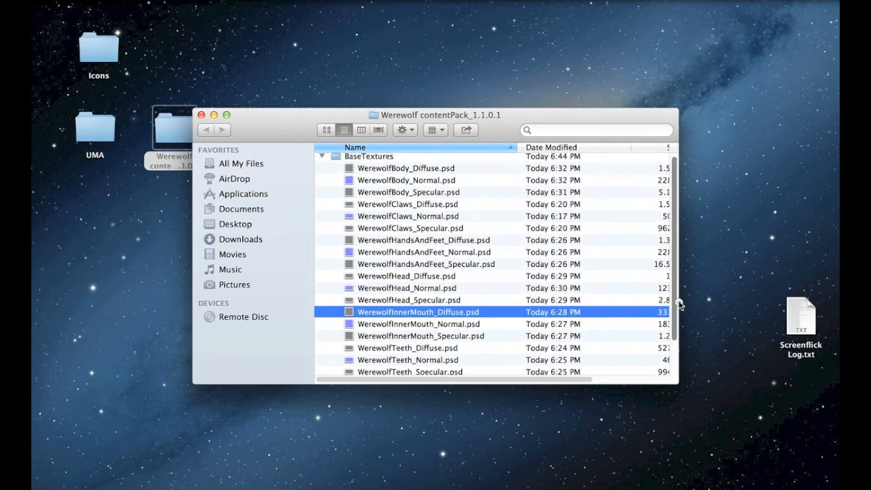
pyautogui.click(393, 282)
pyautogui.press('space')
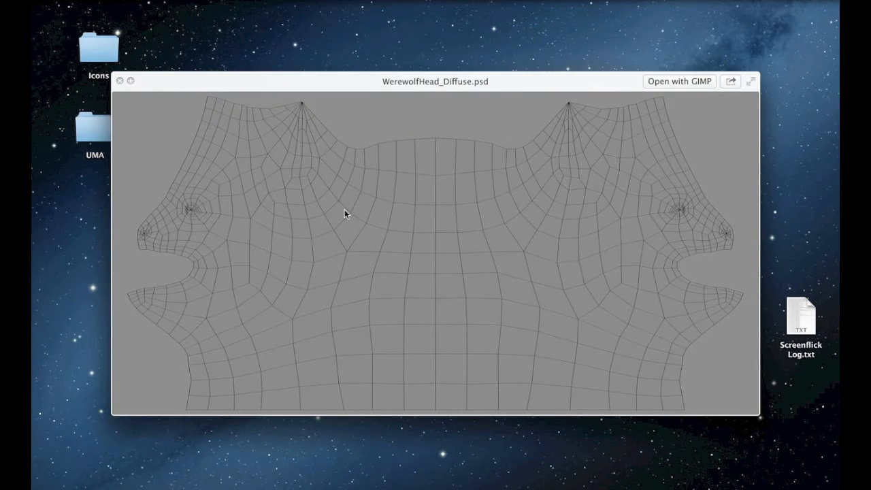
pyautogui.press('space')
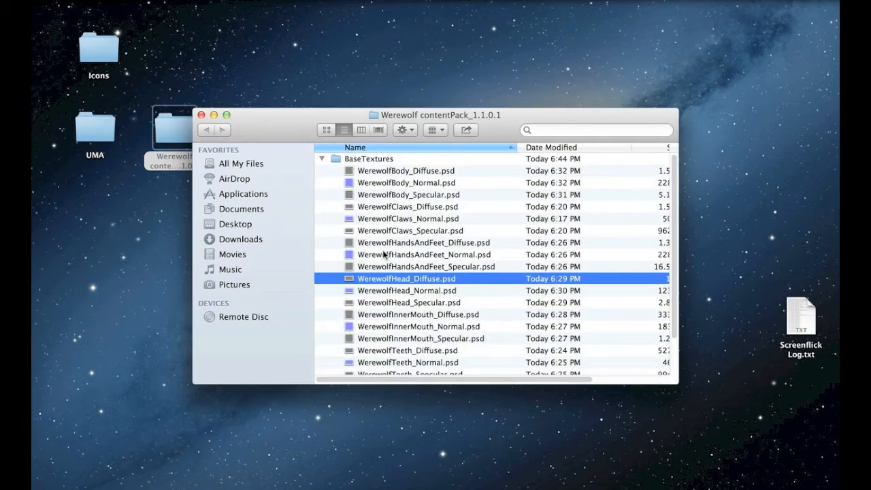
pyautogui.click(382, 243)
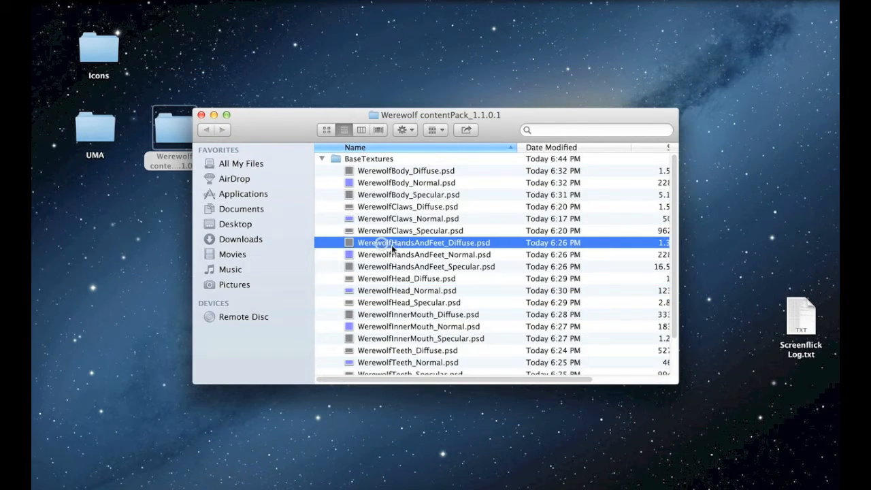
pyautogui.press('space')
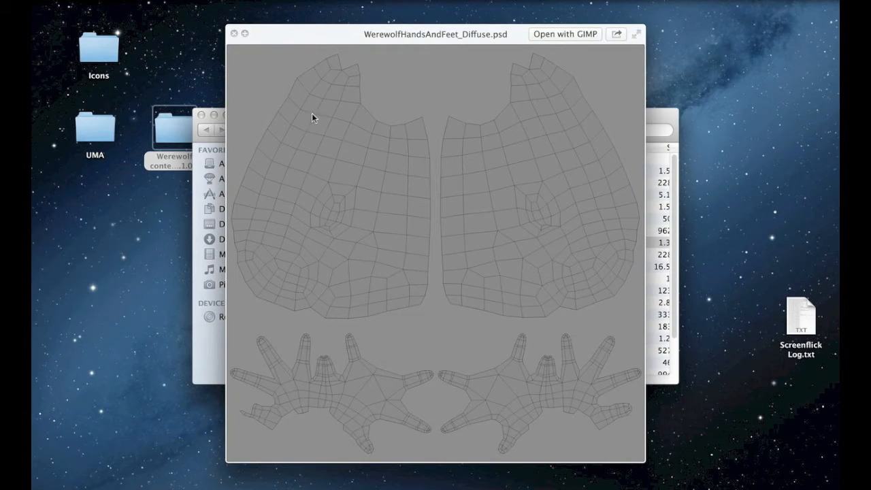
pyautogui.press('space')
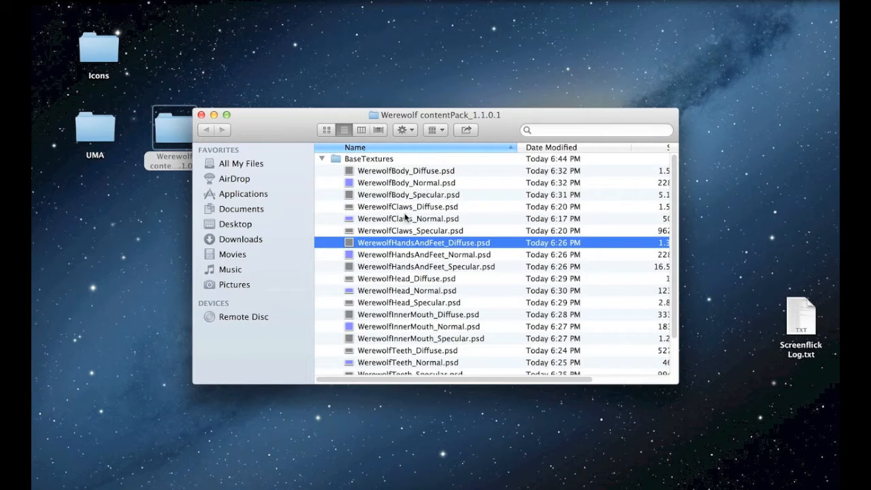
pyautogui.click(398, 206)
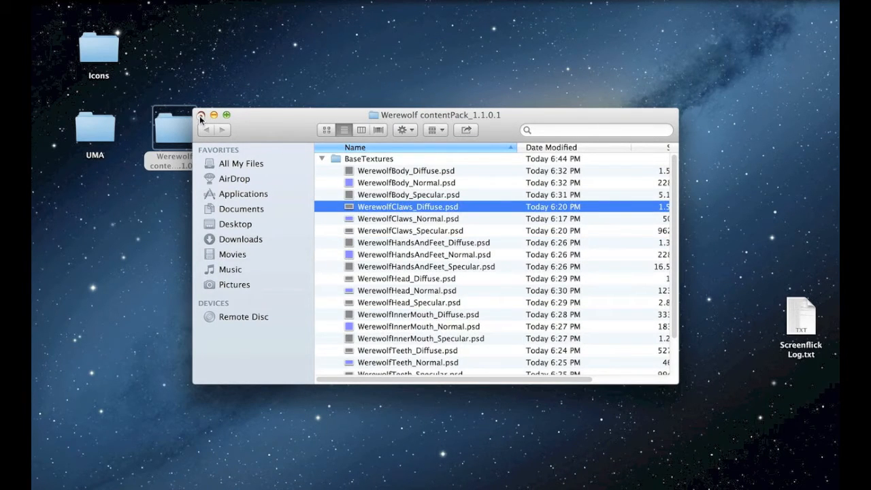
pyautogui.click(200, 116)
# Switch to the Unity project with the Scene01 - crowd scene and expand the UMA asset folder
pyautogui.moveTo(265, 230); pyautogui.dragTo(208, 278)
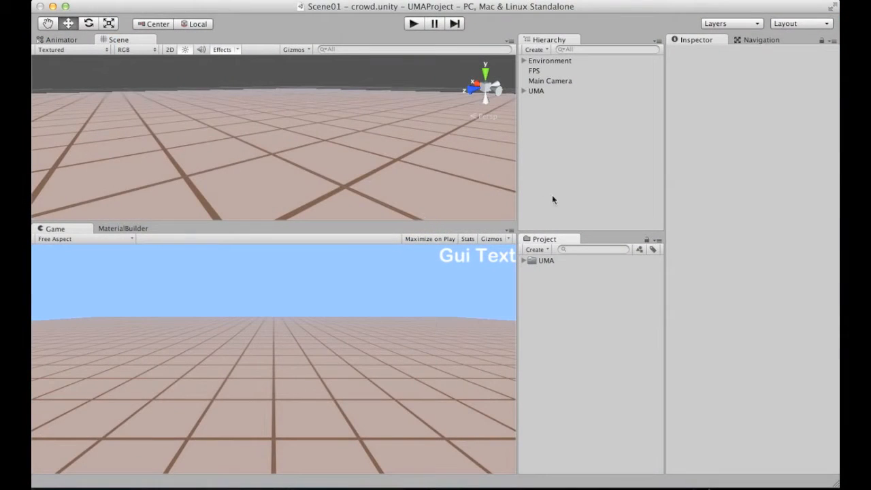
pyautogui.click(567, 184)
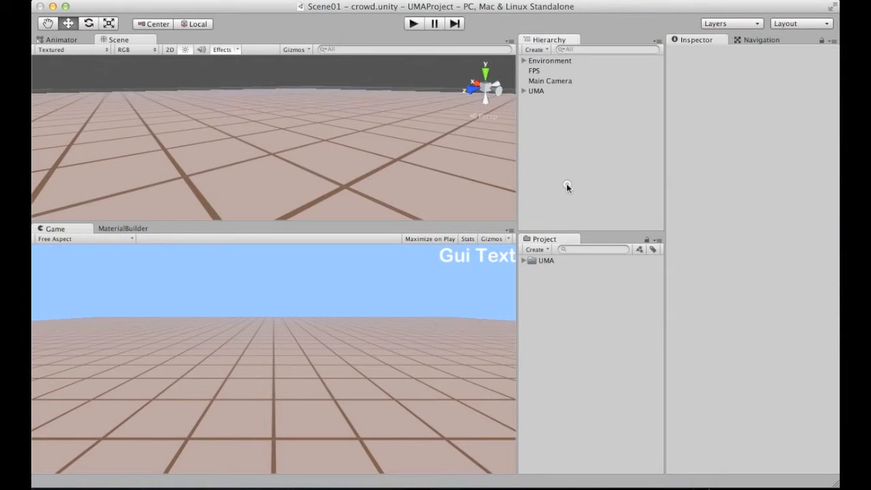
pyautogui.click(524, 261)
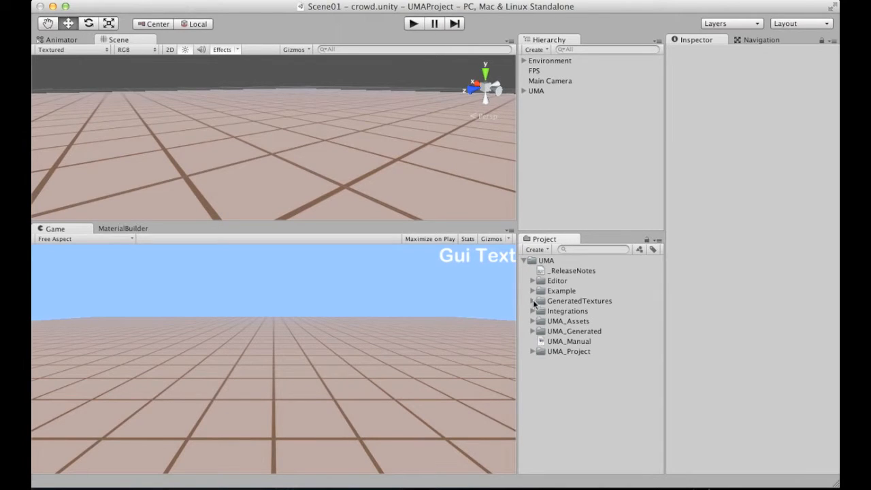
# Open the Scene01 - crowd scene from the Example folder's Scenes subfolder
pyautogui.click(533, 292)
pyautogui.click(541, 361)
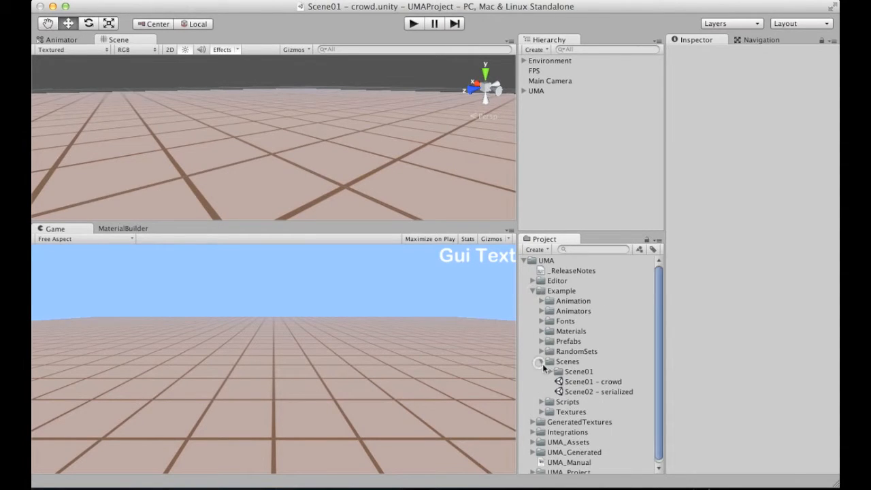
pyautogui.doubleClick(569, 381)
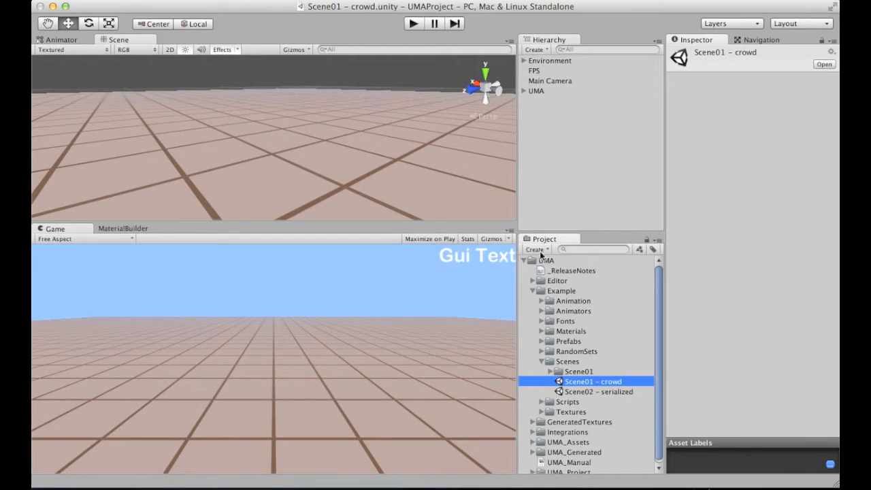
# Run the crowd scene, inspect the generated avatars in the Scene view, and stop the playback
pyautogui.click(413, 23)
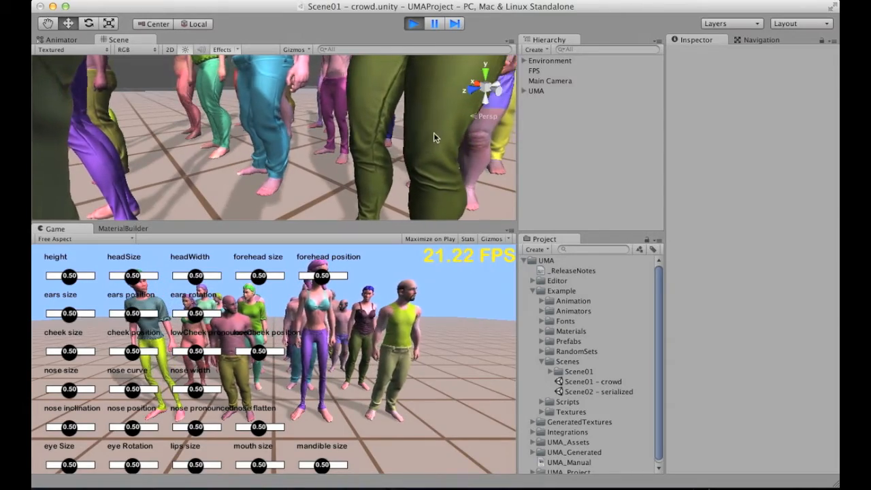
pyautogui.moveTo(360, 103); pyautogui.dragTo(386, 132, button='middle')
pyautogui.keyDown('alt'); pyautogui.moveTo(386, 132); pyautogui.dragTo(233, 162, button='right'); pyautogui.keyUp('alt')
pyautogui.keyDown('alt'); pyautogui.moveTo(233, 162); pyautogui.dragTo(344, 151); pyautogui.keyUp('alt')
pyautogui.click(414, 24)
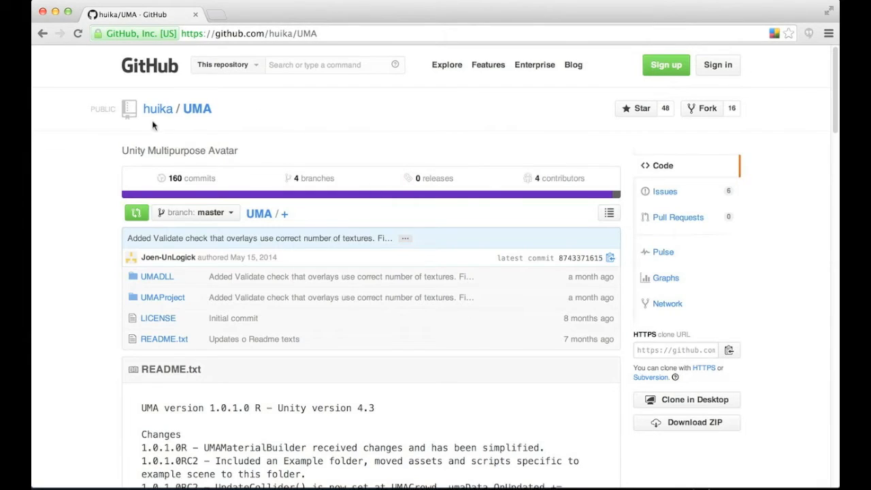
# Switch to the UMA GitHub page in the browser, visit the owner's profile, and reopen the UMA repository to review its files and download option
pyautogui.click(159, 110)
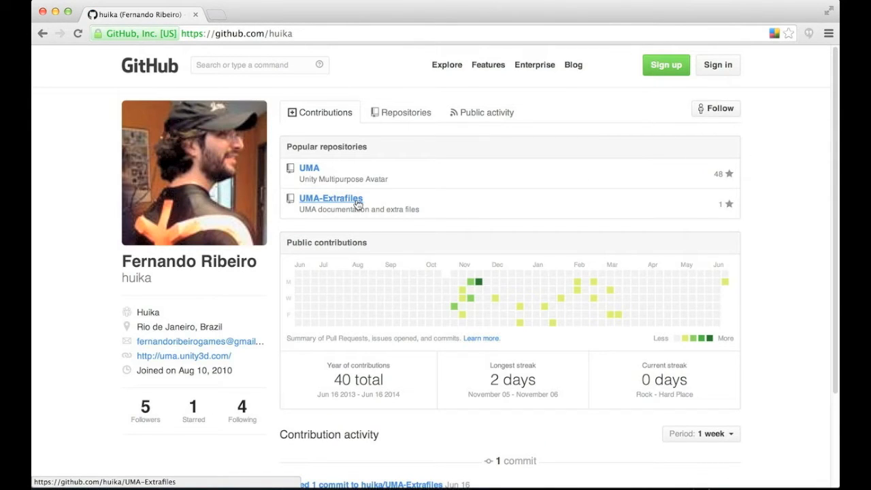
pyautogui.click(311, 171)
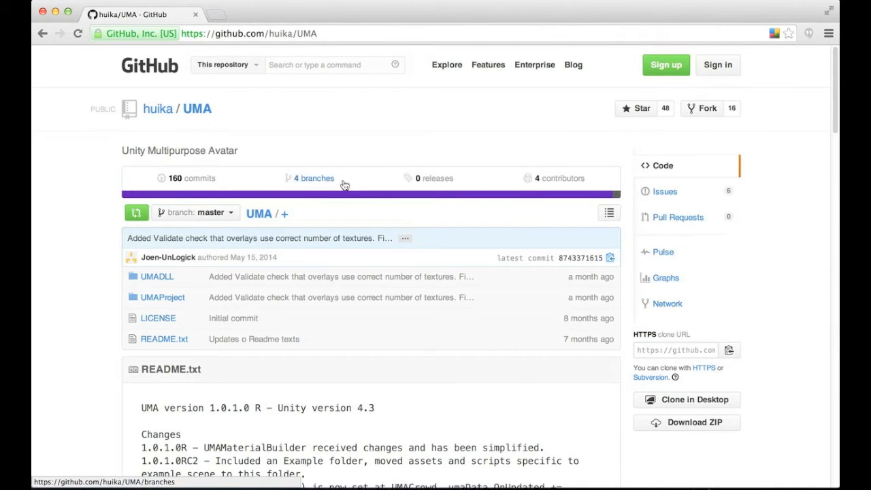
pyautogui.scroll(-3, 416, 167)
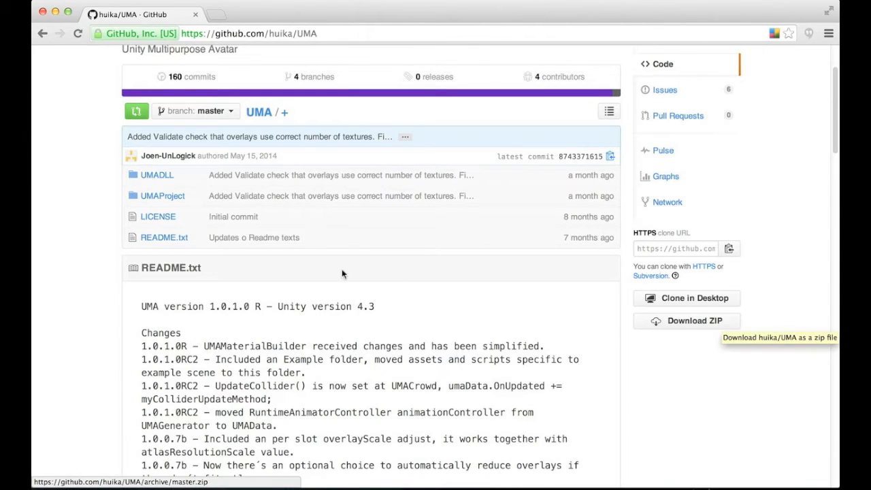
pyautogui.scroll(3, 302, 259)
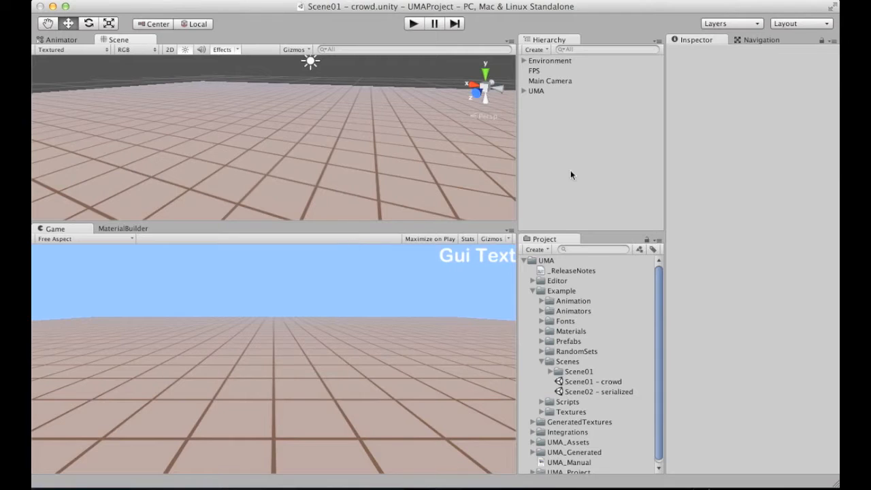
# Return to Unity and collapse the Scenes and UMA folders in the project assets
pyautogui.click(573, 175)
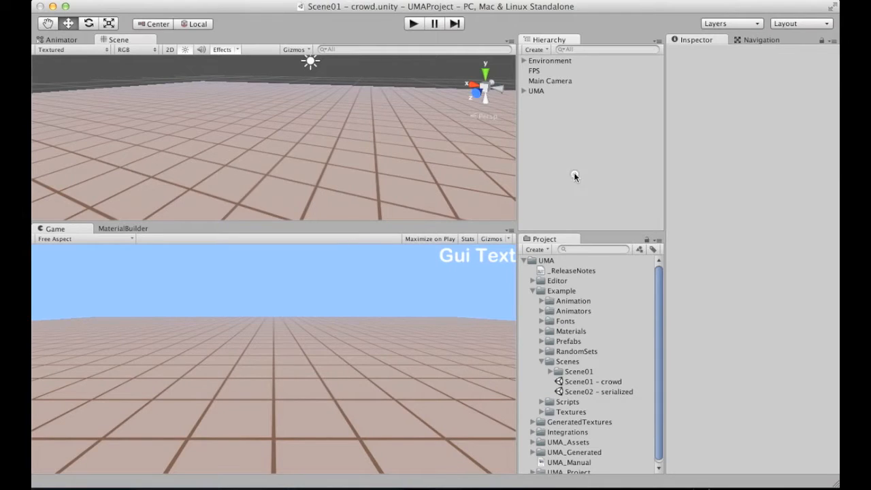
pyautogui.click(542, 361)
pyautogui.click(524, 261)
pyautogui.click(535, 287)
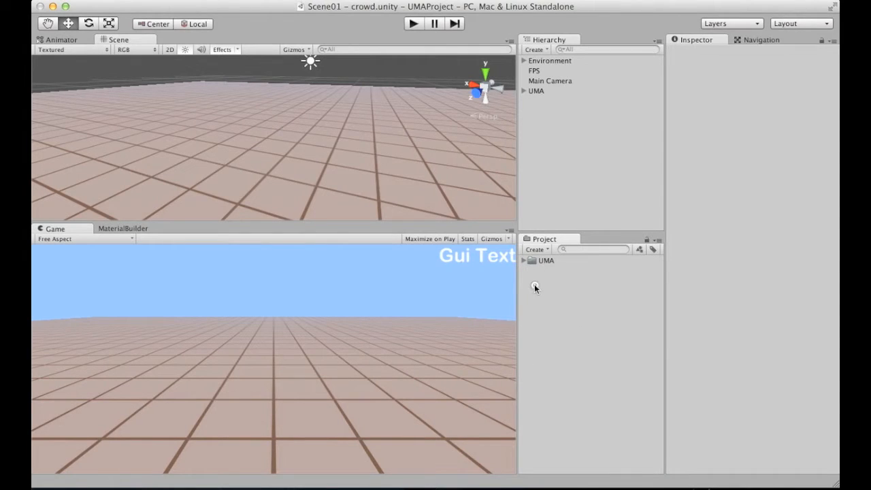
# Create a folder named WerewolfRace_Files at the root of the project assets
pyautogui.click(535, 249)
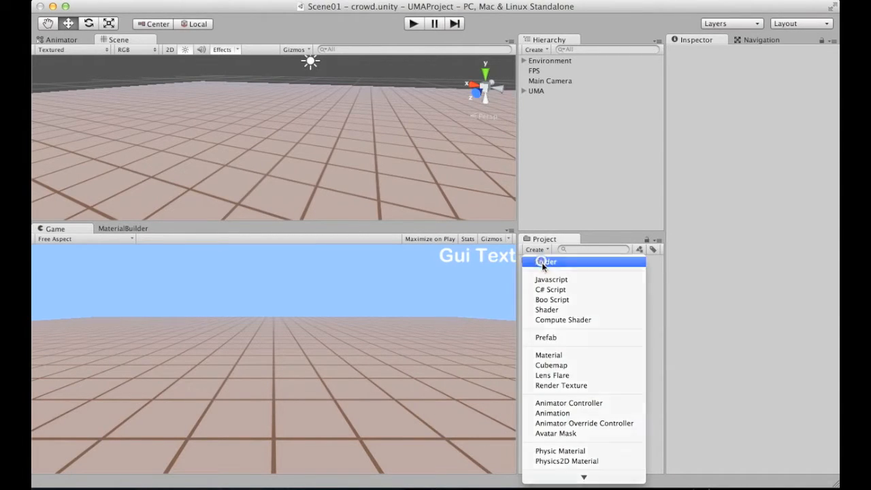
pyautogui.click(544, 262)
pyautogui.write('Wer')
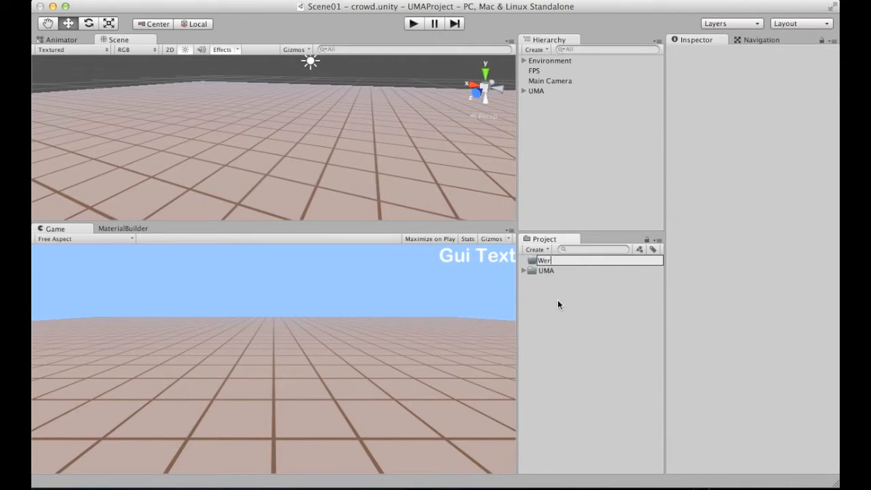
pyautogui.write('ewolfRace_Files')
pyautogui.press('Return')
pyautogui.click(558, 299)
# Create a subfolder named Overlays inside WerewolfRace_Files
pyautogui.moveTo(565, 270); pyautogui.dragTo(542, 263)
pyautogui.click(535, 249)
pyautogui.click(545, 260)
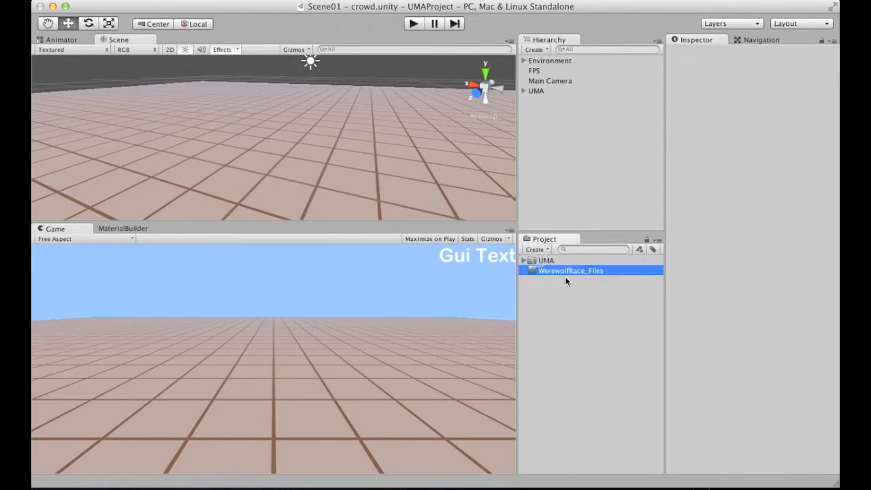
pyautogui.write('Ov')
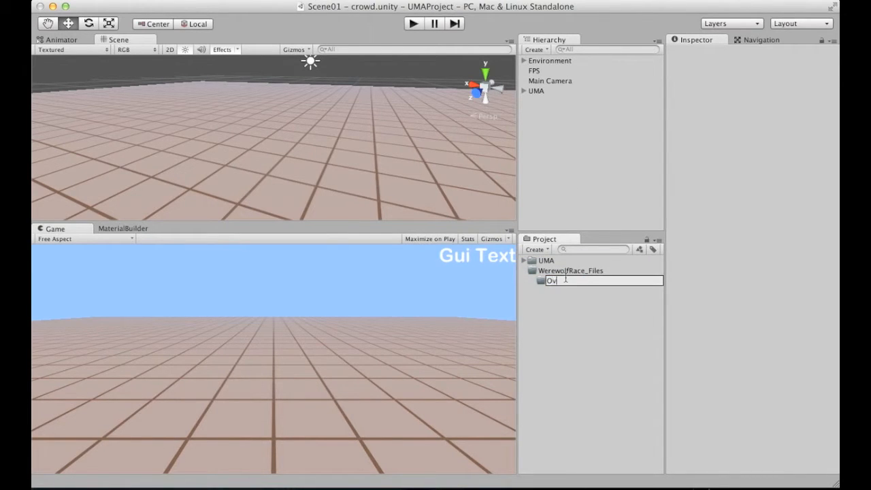
pyautogui.write('erlays')
pyautogui.press('Return')
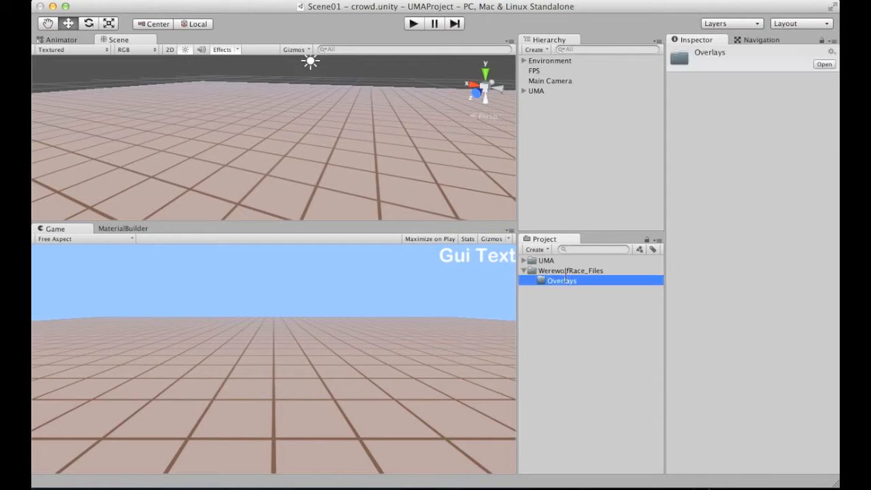
# Create a subfolder named 3dModels inside WerewolfRace_Files, alongside Overlays
pyautogui.click(535, 249)
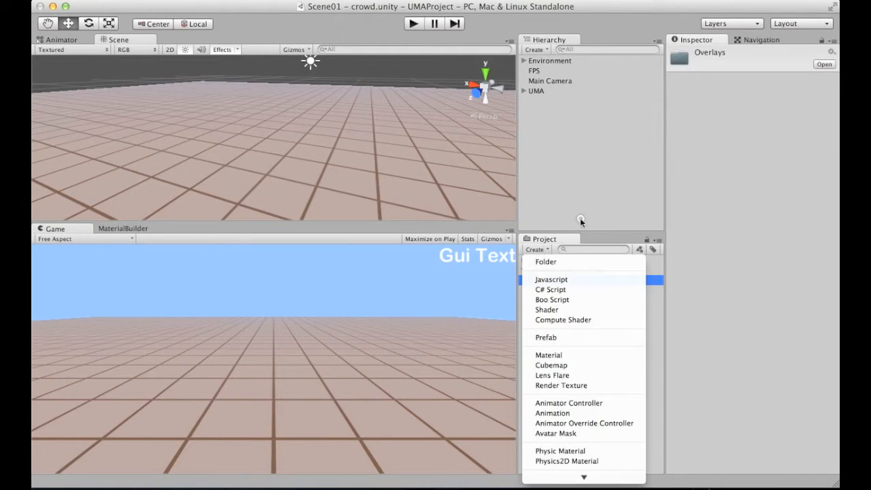
pyautogui.click(578, 216)
pyautogui.click(555, 271)
pyautogui.click(537, 250)
pyautogui.click(552, 258)
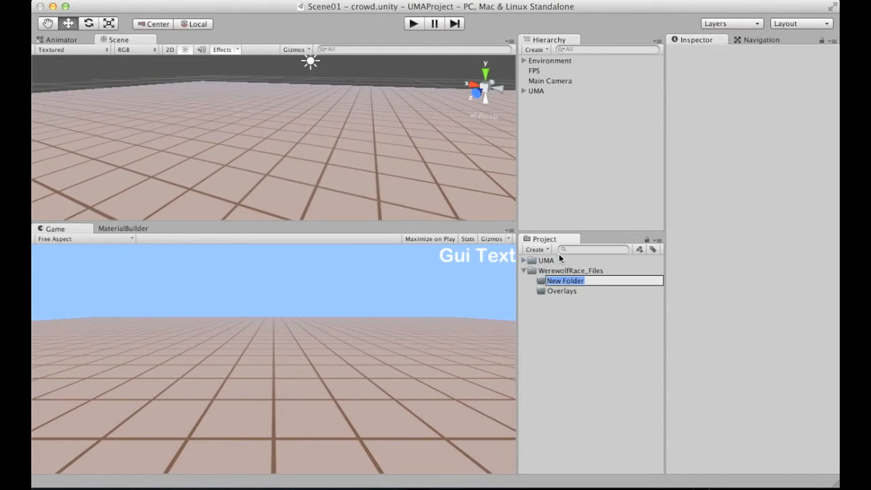
pyautogui.write('3dModels')
pyautogui.press('Return')
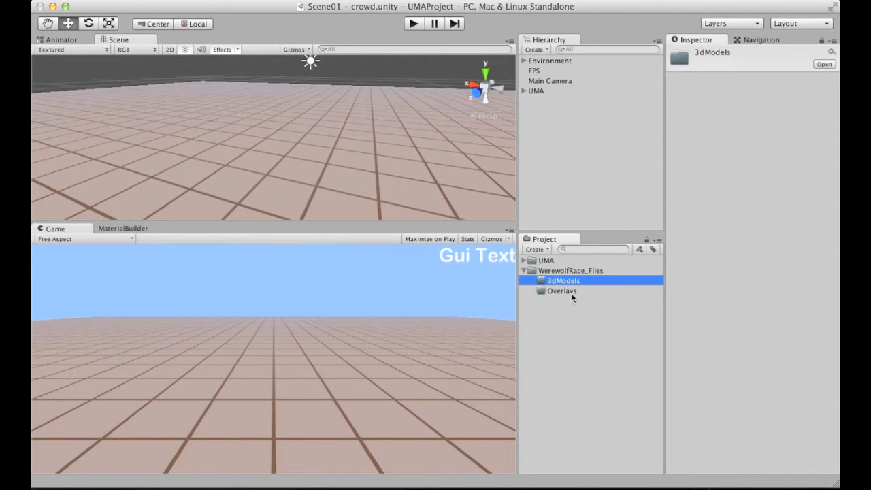
# Duplicate the 3dModels folder and rename the copy as Slots
pyautogui.press('super+d')
pyautogui.click(582, 291)
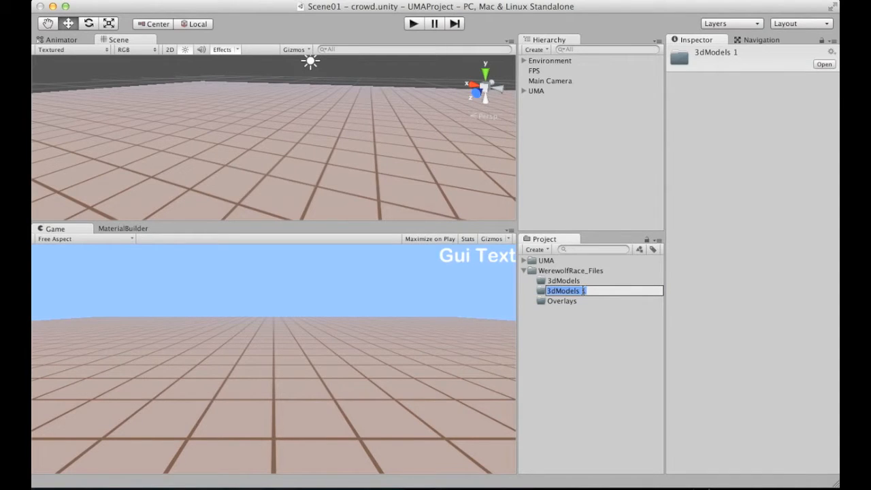
pyautogui.write('Slots')
pyautogui.press('Return')
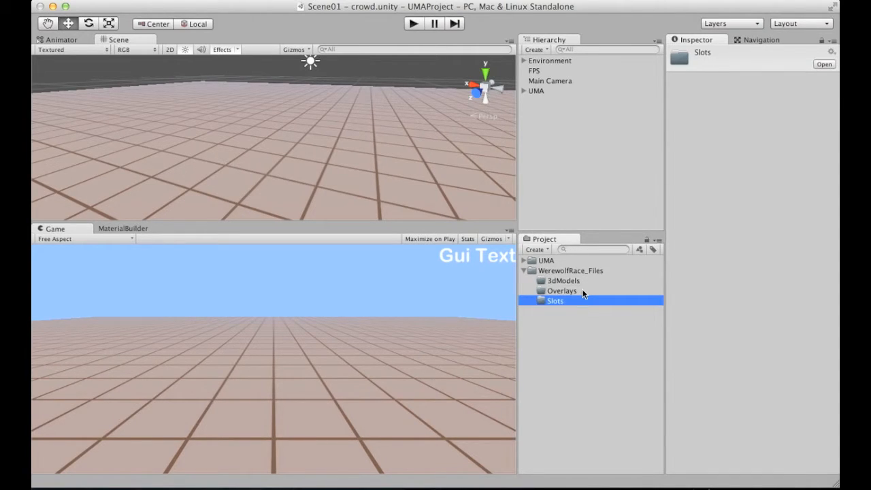
pyautogui.click(568, 314)
# Switch to Finder and import the three werewolf FBX files from the content pack's FBX folder into the project's 3dModels folder
pyautogui.press('super+Tab')
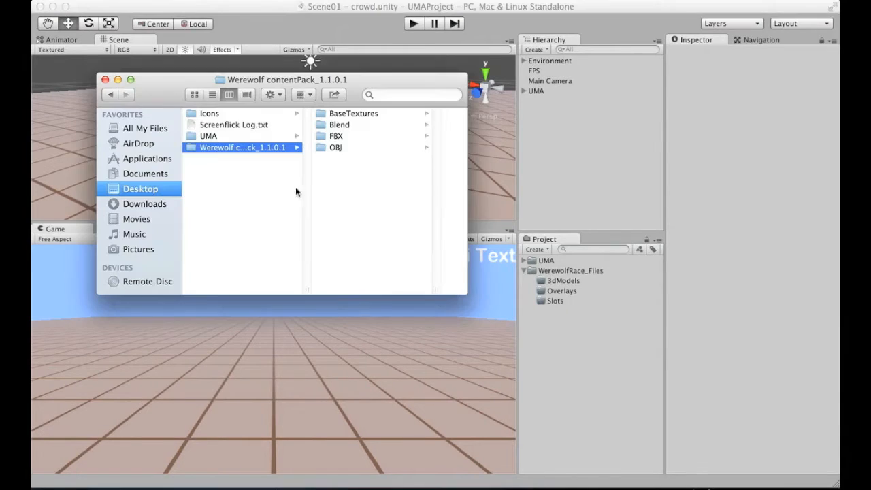
pyautogui.click(336, 138)
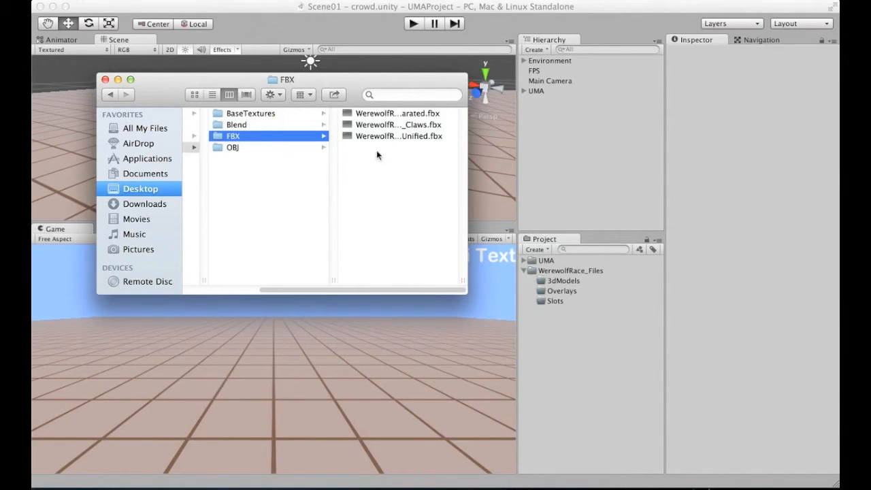
pyautogui.moveTo(362, 167); pyautogui.dragTo(569, 280)
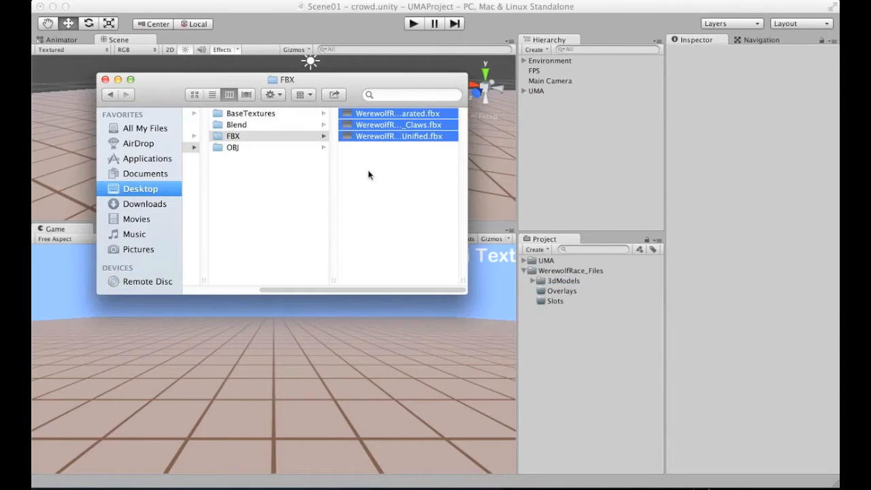
pyautogui.click(369, 171)
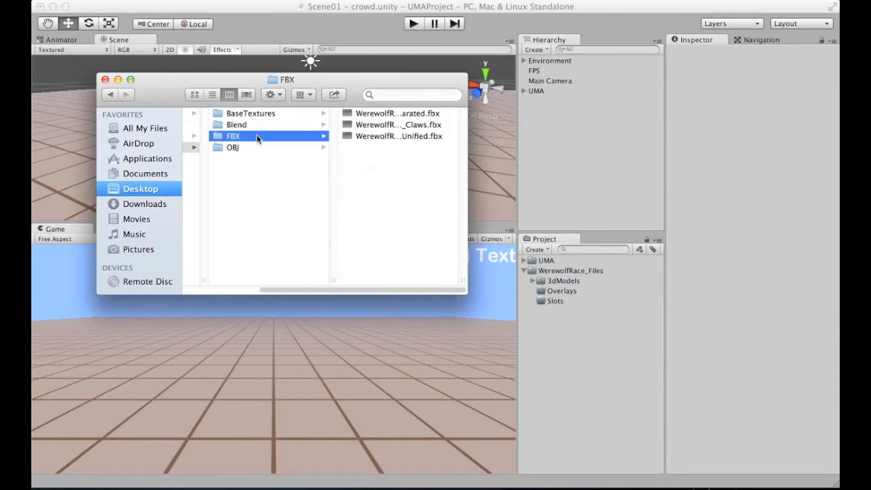
# Import the content pack's BaseTextures folder into the Overlays folder and rename it as RawTextures
pyautogui.click(249, 114)
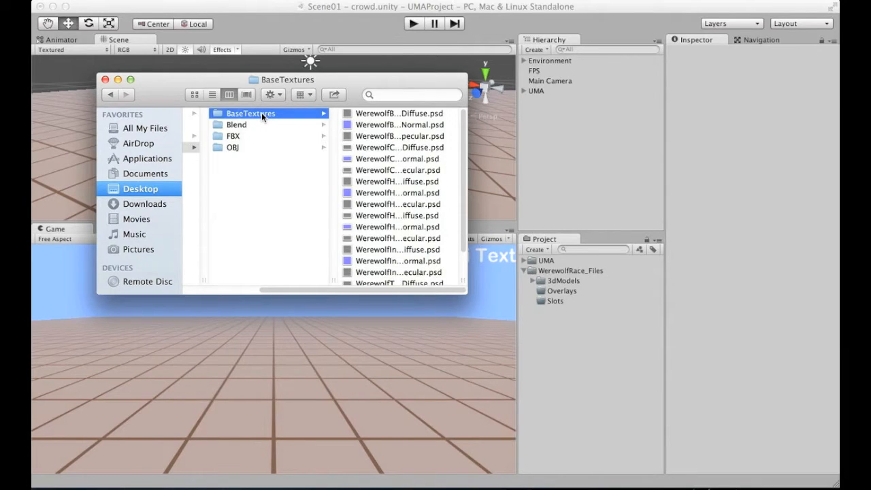
pyautogui.moveTo(263, 113); pyautogui.dragTo(585, 166)
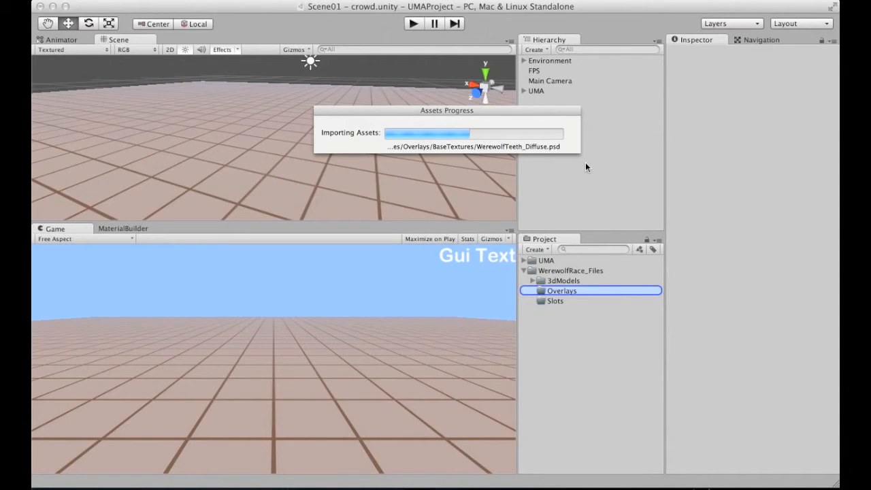
pyautogui.click(578, 301)
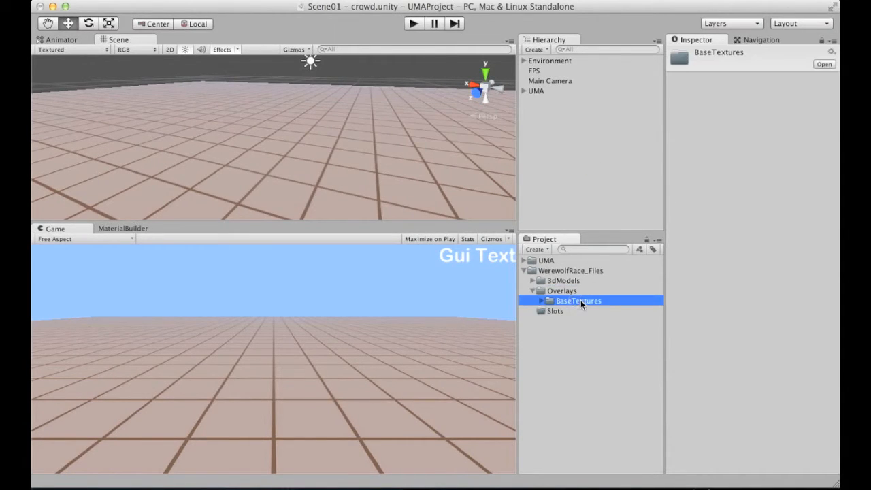
pyautogui.click(581, 299)
pyautogui.write('Raw')
pyautogui.press('Return')
# Expand the RawTextures folder and examine the imported textures one by one from WerewolfBody_Diffuse to WerewolfHead_Normal
pyautogui.click(542, 301)
pyautogui.scroll(-2, 623, 301)
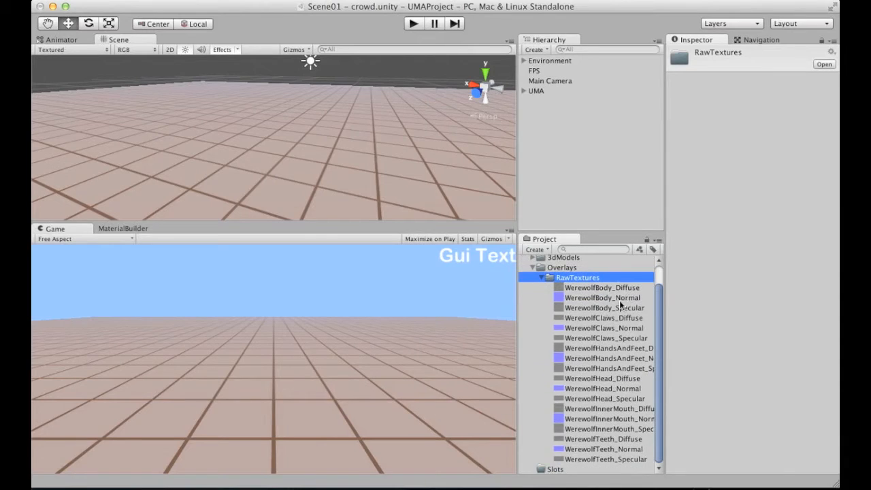
pyautogui.click(618, 288)
pyautogui.press('Down')
pyautogui.press('Down')
pyautogui.press('Down')
pyautogui.press('Down')
pyautogui.press('Down')
pyautogui.press('Down')
pyautogui.press('Down')
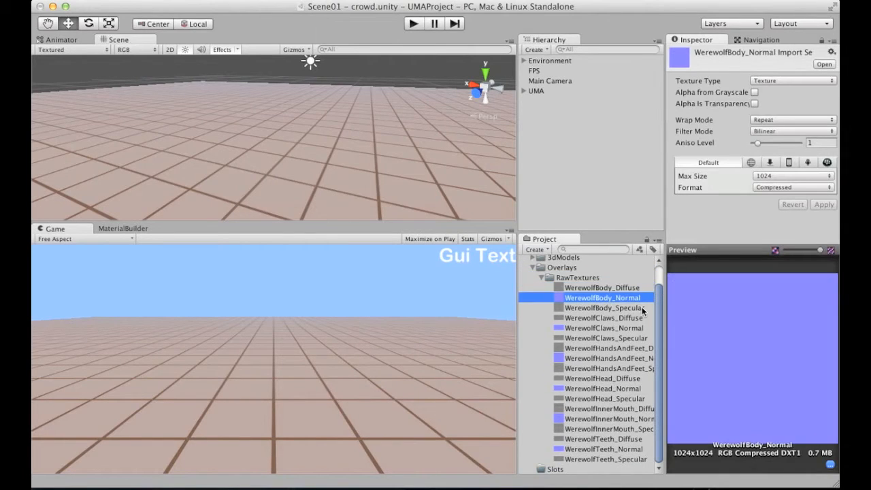
pyautogui.press('Down')
pyautogui.press('Down')
pyautogui.press('Down')
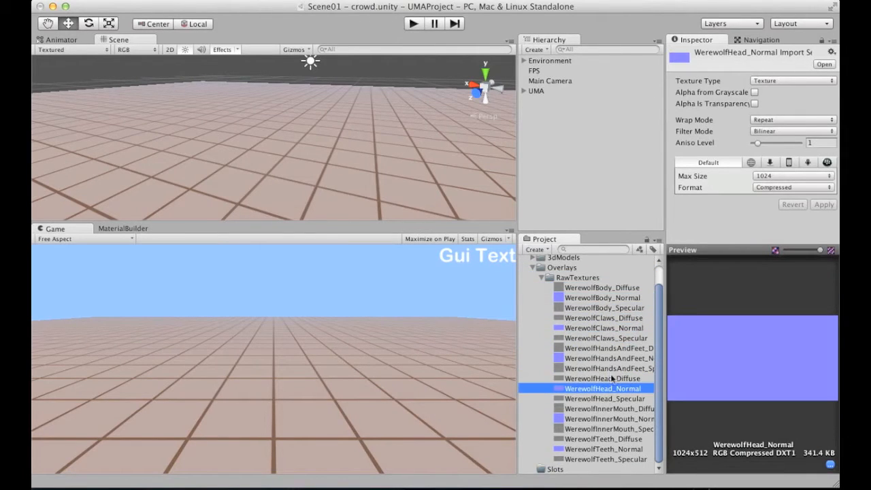
# Set all textures from WerewolfBody_Diffuse to WerewolfTeeth_Specular to Truecolor format with a 2048 max size, and apply the import settings
pyautogui.click(607, 289)
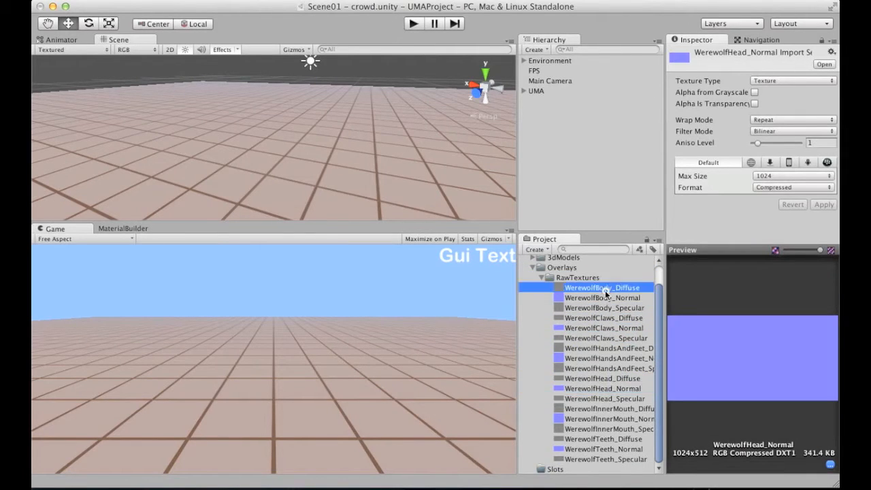
pyautogui.keyDown('shift'); pyautogui.click(594, 460); pyautogui.keyUp('shift')
pyautogui.click(774, 188)
pyautogui.click(776, 208)
pyautogui.click(774, 177)
pyautogui.click(775, 187)
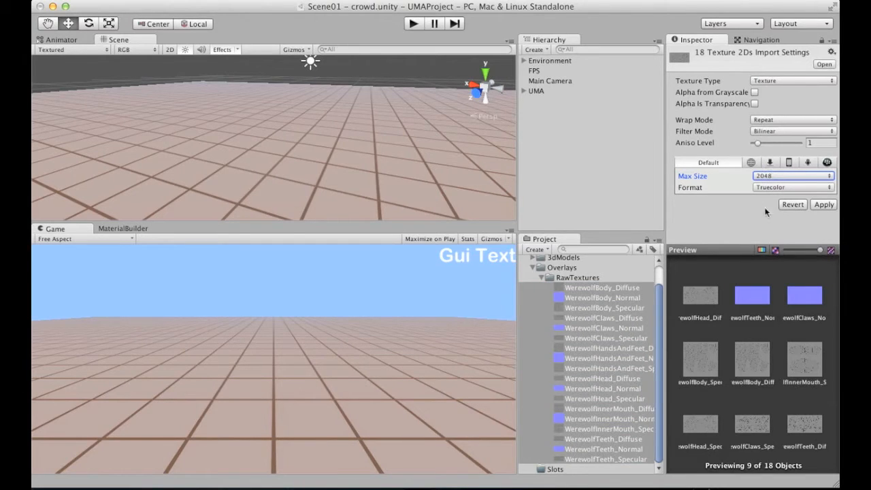
pyautogui.click(824, 204)
pyautogui.click(617, 217)
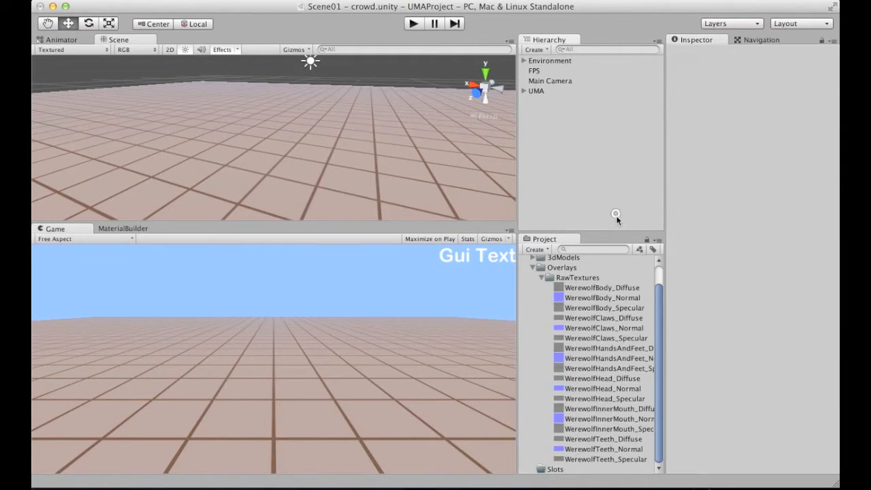
pyautogui.click(557, 279)
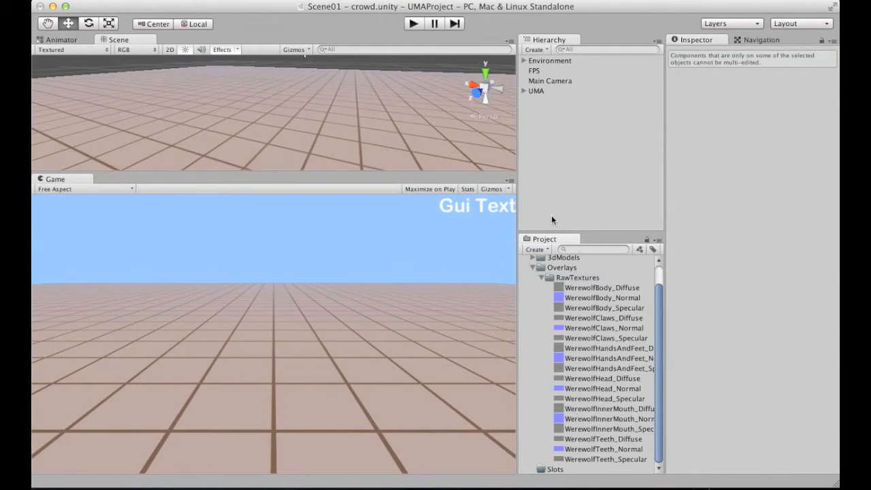
pyautogui.moveTo(660, 292); pyautogui.dragTo(661, 286)
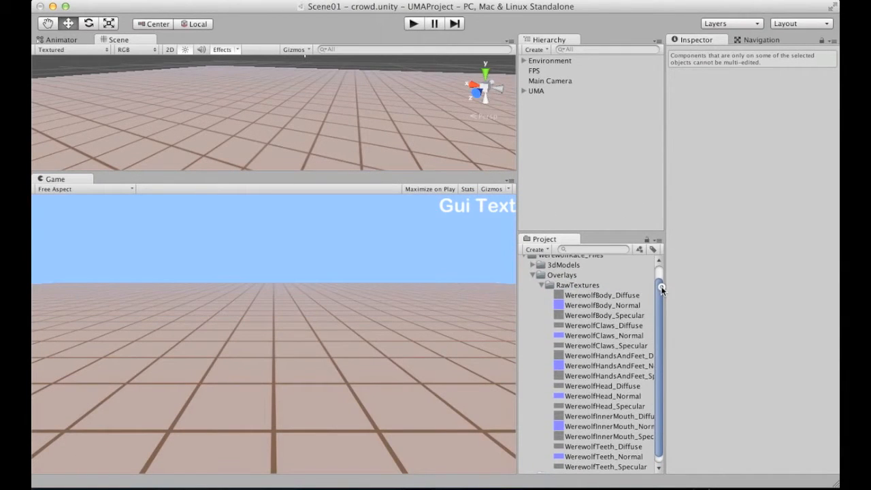
# Keep WerewolfBody_Normal's texture type set to Texture and apply its import settings
pyautogui.click(590, 307)
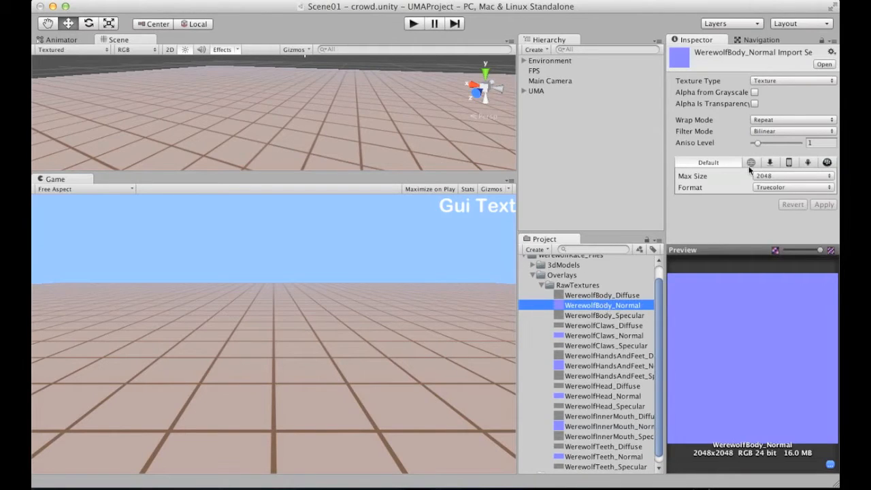
pyautogui.click(770, 81)
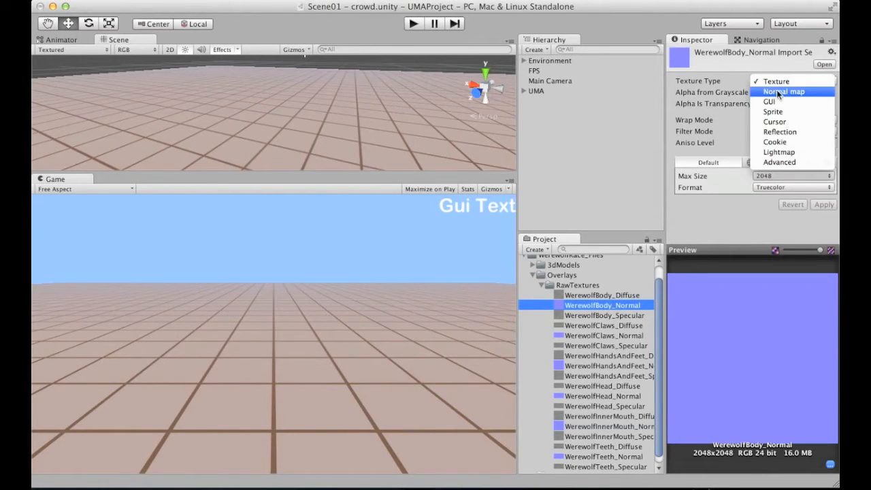
pyautogui.click(775, 82)
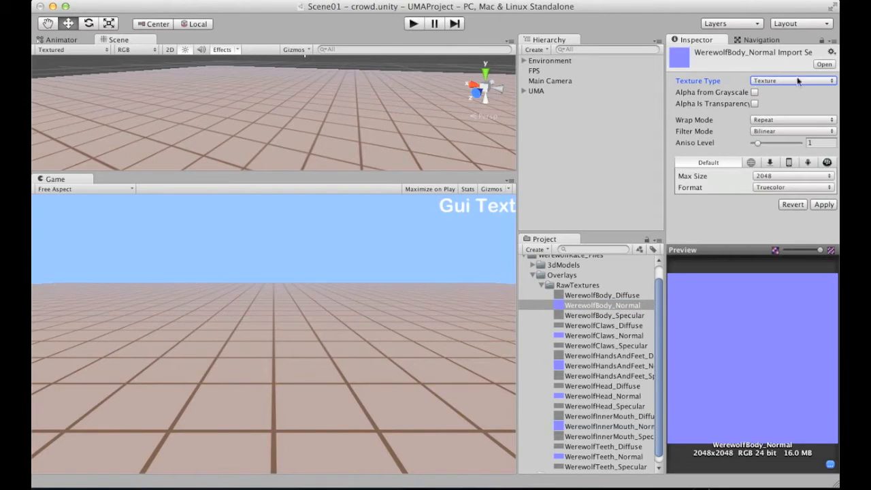
pyautogui.click(824, 205)
# Inspect the alpha channel preview of WerewolfBody_Specular and compare it with WerewolfBody_Diffuse
pyautogui.click(607, 316)
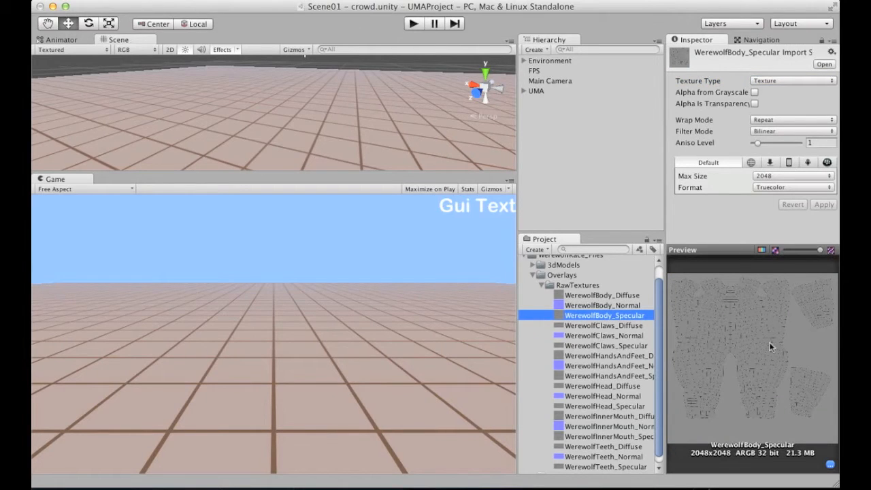
pyautogui.click(763, 250)
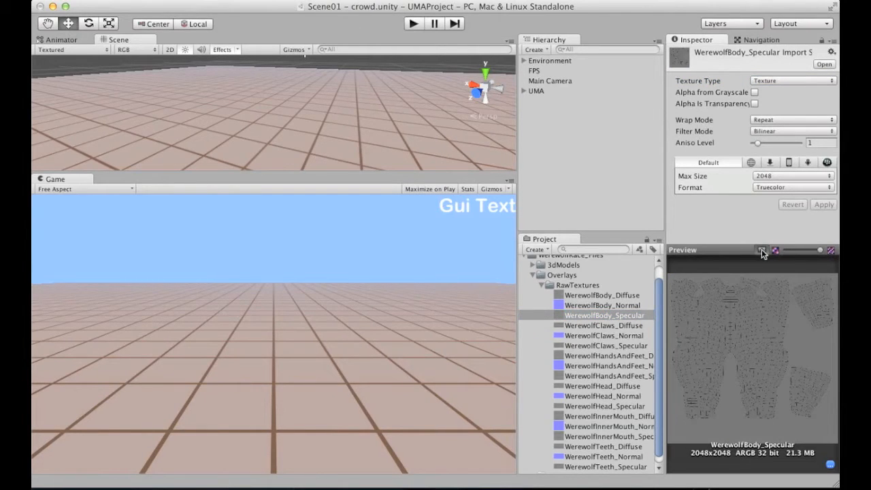
pyautogui.click(763, 250)
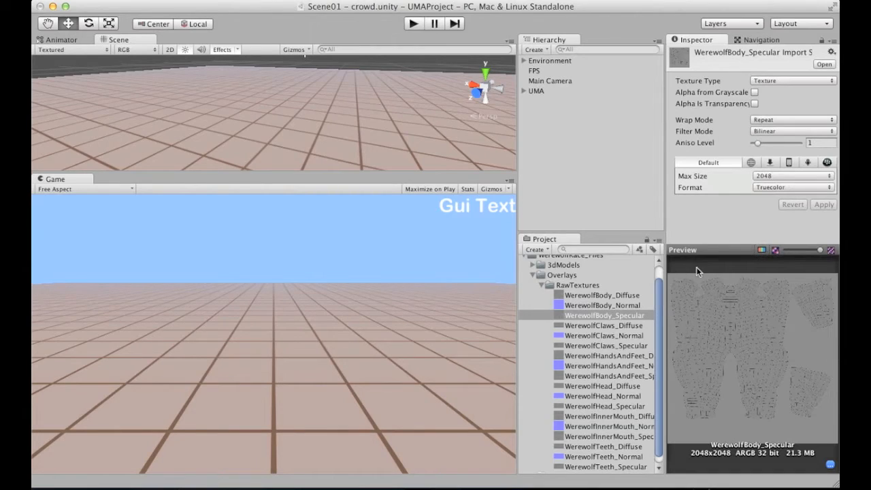
pyautogui.click(603, 296)
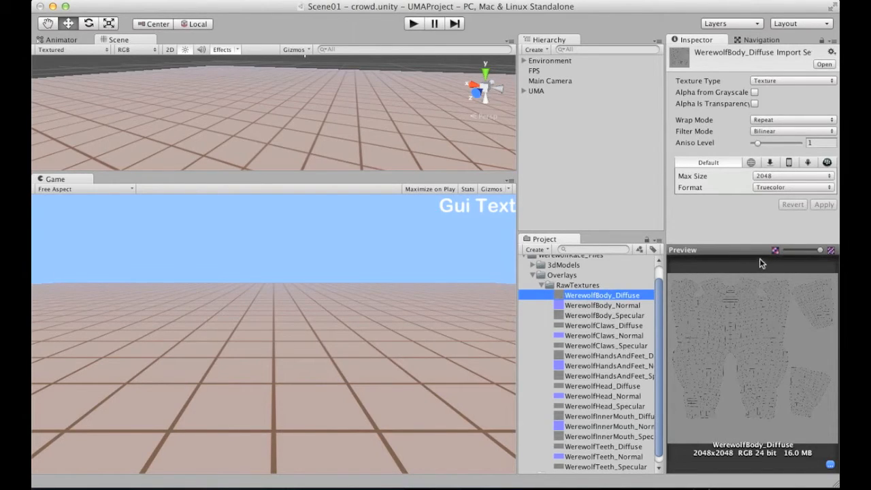
# Collapse the Overlays folder, expand 3dModels, and preview the Separated, Teeth_Claws and Unified werewolf models in turn
pyautogui.click(542, 284)
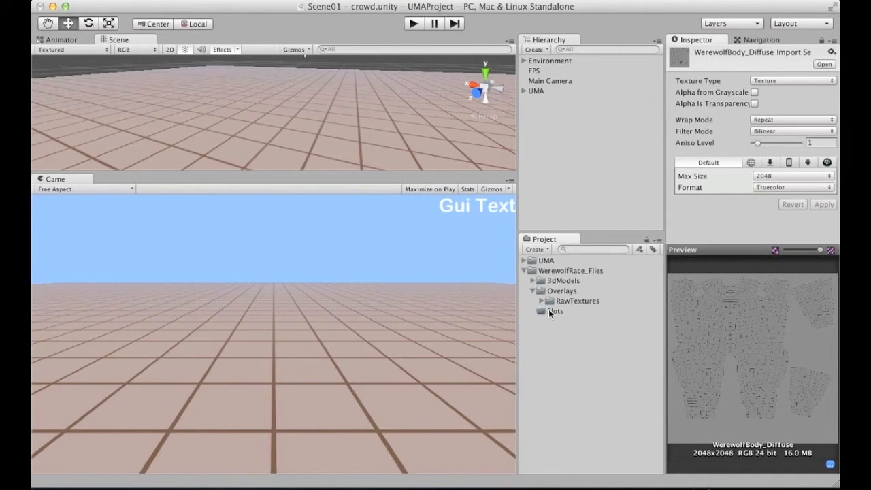
pyautogui.click(535, 291)
pyautogui.click(533, 281)
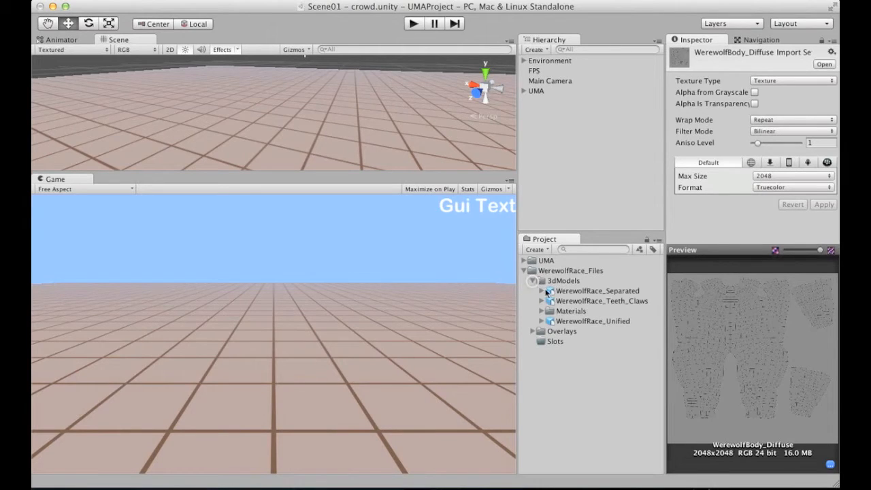
pyautogui.click(582, 293)
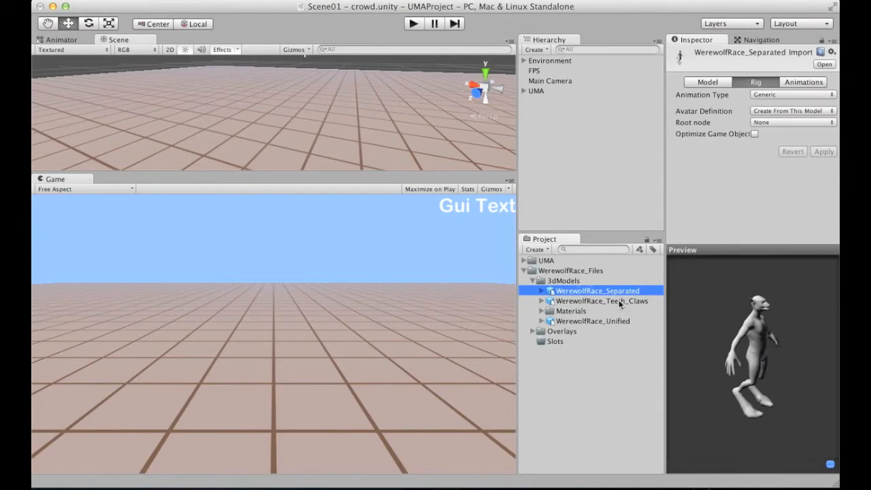
pyautogui.moveTo(721, 334); pyautogui.dragTo(730, 333)
pyautogui.click(618, 302)
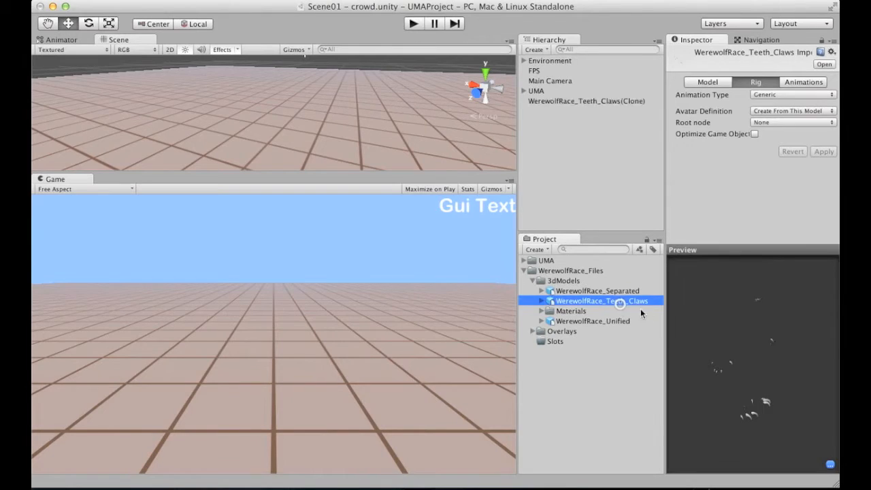
pyautogui.moveTo(721, 335); pyautogui.dragTo(675, 327)
pyautogui.click(623, 321)
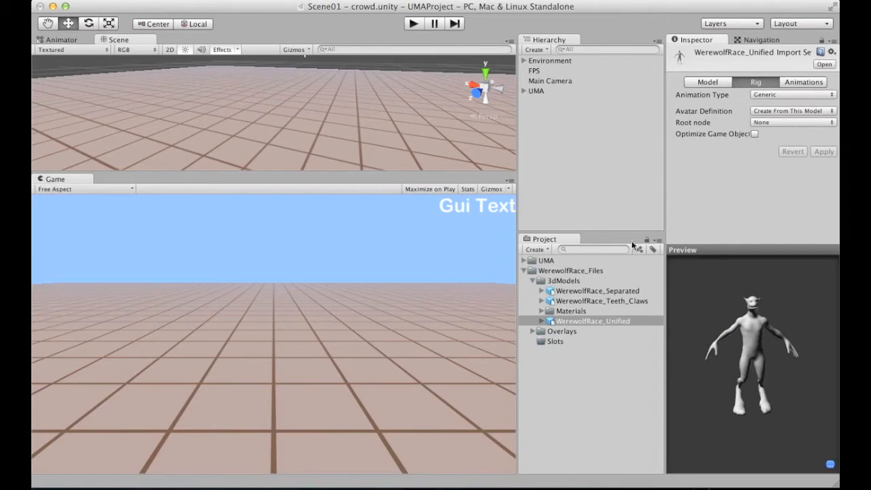
# Set the scale factor of all three werewolf models to 1, disable Import Materials, and apply the import settings
pyautogui.click(708, 82)
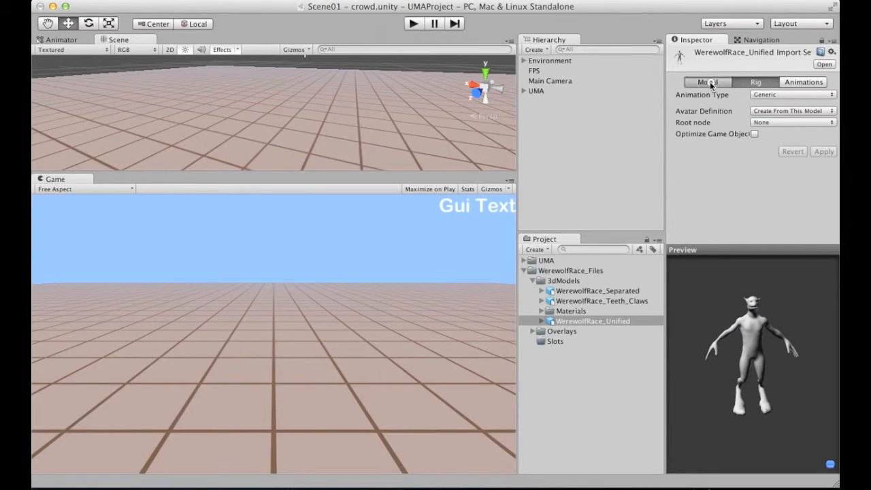
pyautogui.keyDown('super'); pyautogui.click(608, 291); pyautogui.keyUp('super')
pyautogui.keyDown('super'); pyautogui.click(613, 301); pyautogui.keyUp('super')
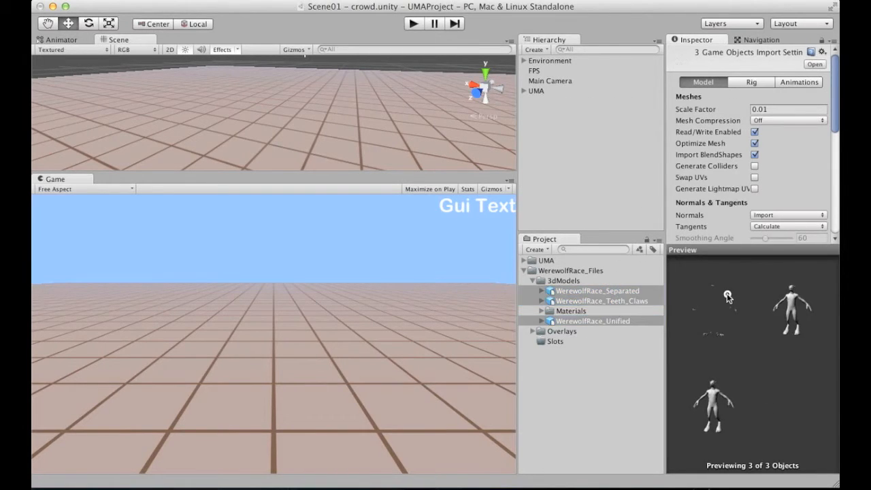
pyautogui.click(774, 110)
pyautogui.moveTo(831, 110); pyautogui.dragTo(834, 168)
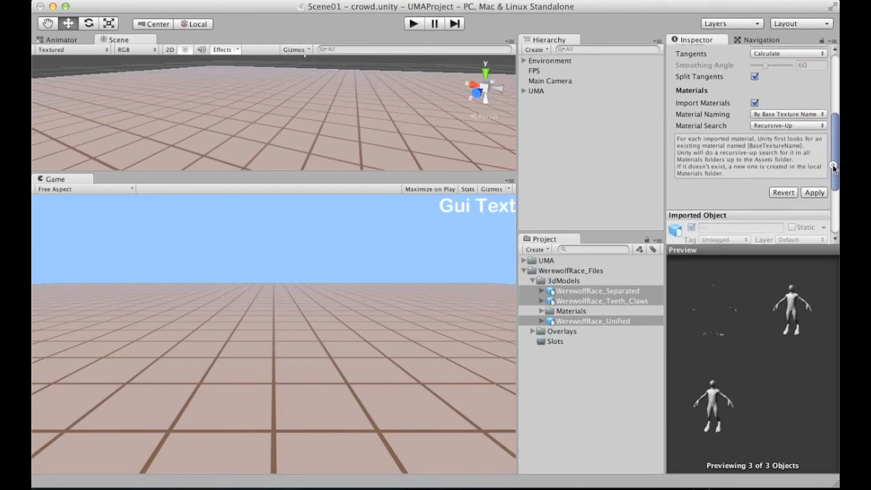
pyautogui.click(755, 104)
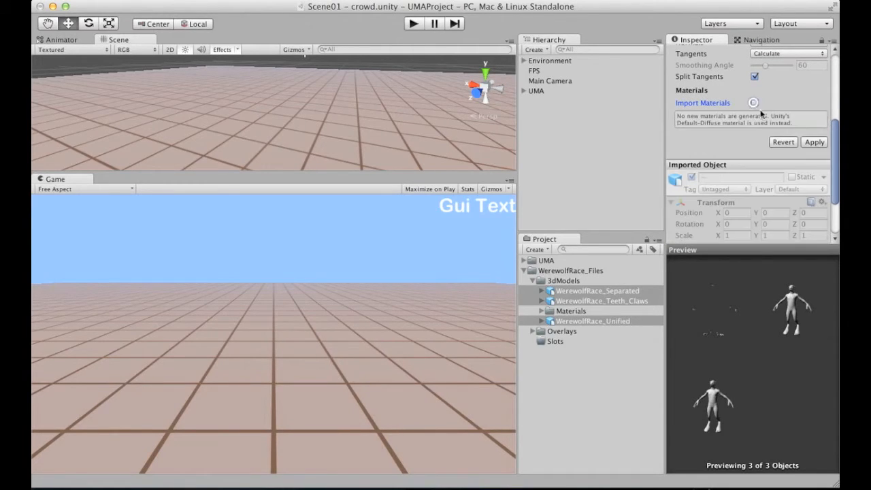
pyautogui.click(804, 143)
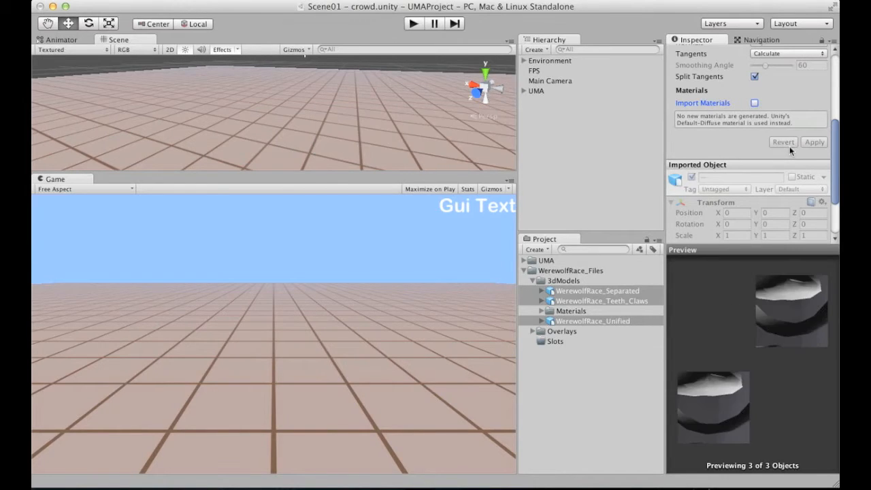
pyautogui.click(581, 364)
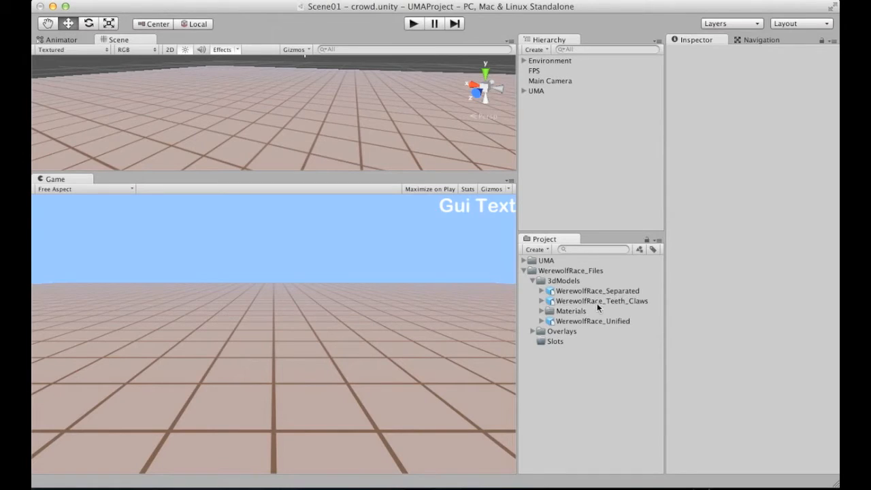
# Add the WerewolfRace_Unified model to the scene hierarchy and enlarge the Scene view
pyautogui.click(593, 321)
pyautogui.moveTo(738, 343); pyautogui.dragTo(714, 341)
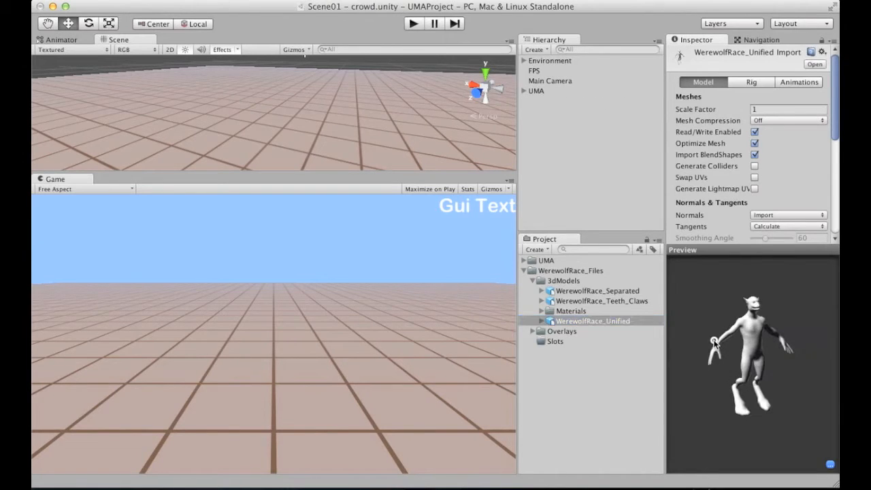
pyautogui.moveTo(556, 322); pyautogui.dragTo(562, 155)
pyautogui.moveTo(350, 76); pyautogui.dragTo(387, 117, button='middle')
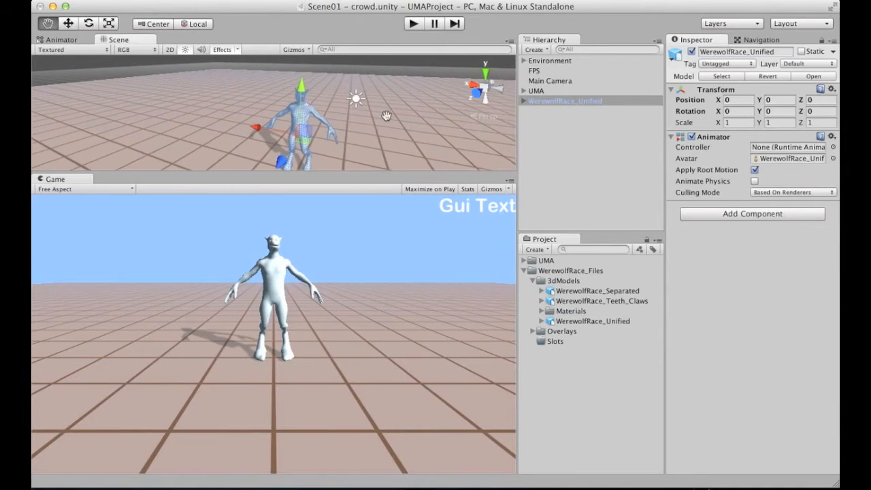
pyautogui.moveTo(328, 175); pyautogui.dragTo(329, 308)
# Examine the WerewolfRace_Unified model's head and torso from several angles, toggling the scene lighting
pyautogui.keyDown('alt'); pyautogui.moveTo(271, 202); pyautogui.dragTo(579, 175, button='right'); pyautogui.keyUp('alt')
pyautogui.keyDown('alt'); pyautogui.moveTo(393, 209); pyautogui.dragTo(333, 205, button='middle'); pyautogui.keyUp('alt')
pyautogui.click(352, 105)
pyautogui.keyDown('alt'); pyautogui.moveTo(243, 143); pyautogui.dragTo(546, 139, button='right'); pyautogui.keyUp('alt')
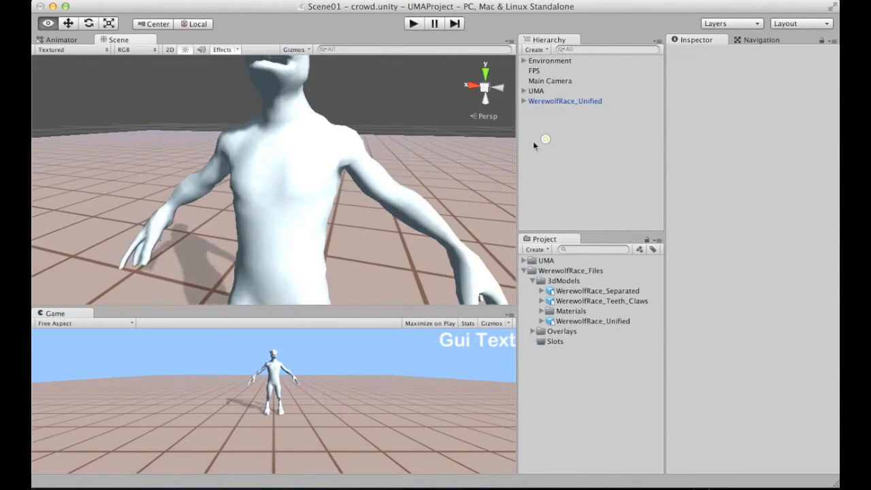
pyautogui.keyDown('alt'); pyautogui.moveTo(395, 167); pyautogui.dragTo(241, 185); pyautogui.keyUp('alt')
pyautogui.keyDown('alt'); pyautogui.moveTo(241, 184); pyautogui.dragTo(303, 228, button='middle'); pyautogui.keyUp('alt')
pyautogui.keyDown('alt'); pyautogui.moveTo(303, 228); pyautogui.dragTo(274, 168); pyautogui.keyUp('alt')
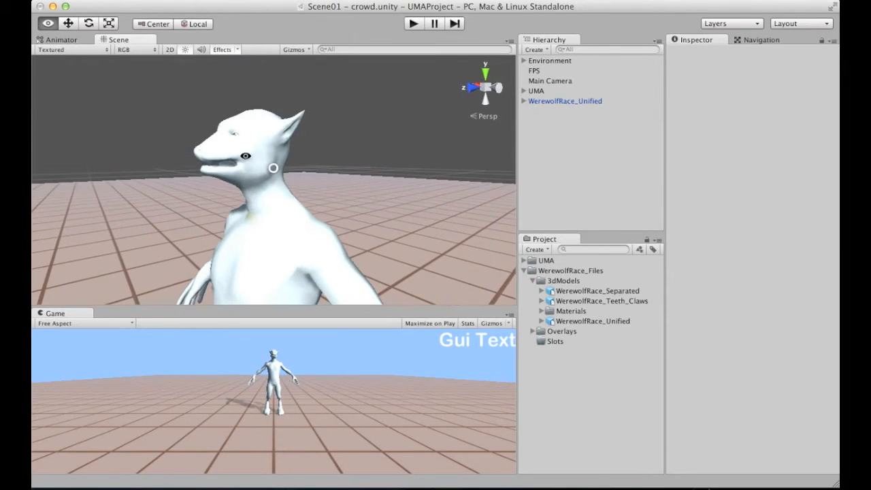
pyautogui.click(185, 50)
pyautogui.moveTo(154, 160)
pyautogui.keyDown('alt'); pyautogui.mouseDown()
pyautogui.moveTo(415, 218)
pyautogui.moveTo(290, 180)
pyautogui.mouseUp(); pyautogui.keyUp('alt')
pyautogui.click(276, 165)
pyautogui.moveTo(296, 167)
pyautogui.keyDown('alt'); pyautogui.mouseDown()
pyautogui.moveTo(259, 170)
pyautogui.moveTo(303, 185)
pyautogui.moveTo(136, 185)
pyautogui.moveTo(350, 161)
pyautogui.moveTo(141, 138)
pyautogui.moveTo(288, 156)
pyautogui.mouseUp(); pyautogui.keyUp('alt')
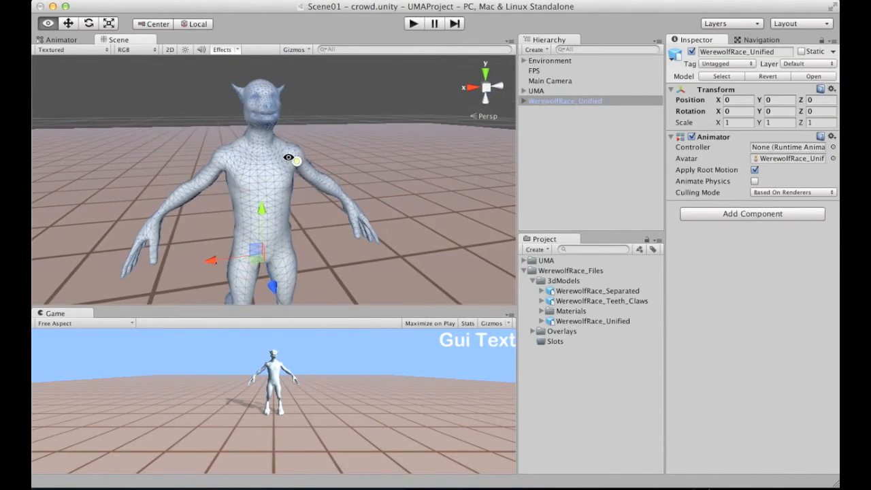
# Delete WerewolfRace_Unified from the scene and add WerewolfRace_Separated in its place
pyautogui.click(565, 151)
pyautogui.click(566, 104)
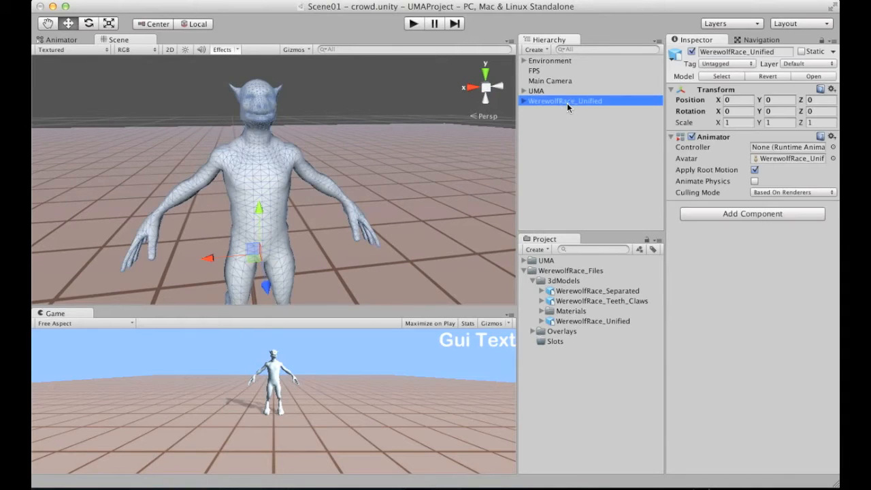
pyautogui.press('Delete')
pyautogui.moveTo(599, 291); pyautogui.dragTo(590, 163)
# Examine the neck area and upper body of WerewolfRace_Separated from several angles, toggling the scene lighting
pyautogui.click(361, 95)
pyautogui.keyDown('alt'); pyautogui.moveTo(370, 159); pyautogui.dragTo(319, 187); pyautogui.keyUp('alt')
pyautogui.keyDown('alt'); pyautogui.moveTo(320, 187); pyautogui.dragTo(368, 170, button='right'); pyautogui.keyUp('alt')
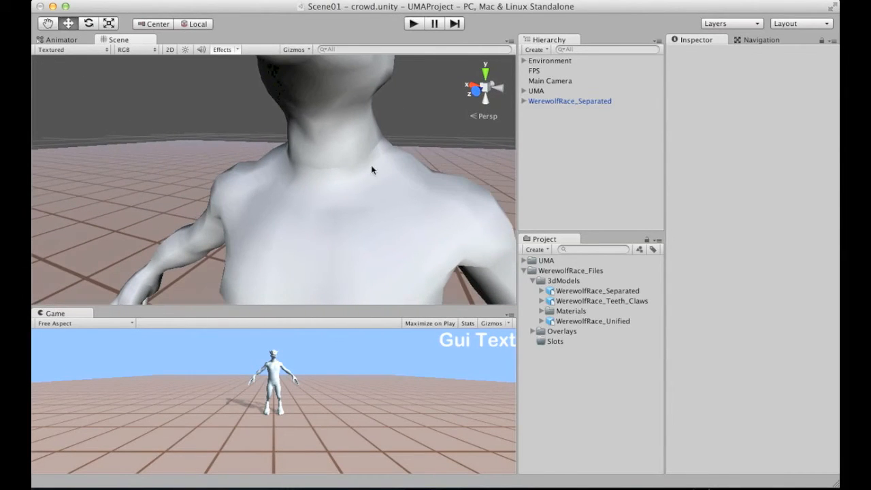
pyautogui.keyDown('alt'); pyautogui.moveTo(375, 208); pyautogui.dragTo(371, 166); pyautogui.keyUp('alt')
pyautogui.keyDown('alt'); pyautogui.moveTo(372, 166); pyautogui.dragTo(271, 121, button='right'); pyautogui.keyUp('alt')
pyautogui.keyDown('alt'); pyautogui.moveTo(291, 149); pyautogui.dragTo(251, 197); pyautogui.keyUp('alt')
pyautogui.click(190, 50)
pyautogui.keyDown('alt'); pyautogui.moveTo(240, 116); pyautogui.dragTo(477, 156, button='right'); pyautogui.keyUp('alt')
pyautogui.keyDown('alt'); pyautogui.moveTo(477, 155); pyautogui.dragTo(138, 219); pyautogui.keyUp('alt')
pyautogui.keyDown('alt'); pyautogui.moveTo(277, 188); pyautogui.dragTo(490, 199); pyautogui.keyUp('alt')
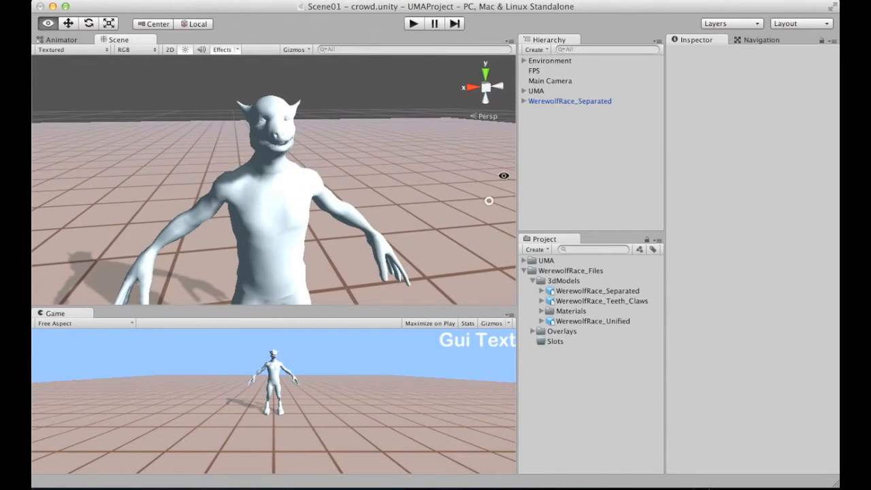
# Delete WerewolfRace_Separated from the scene hierarchy
pyautogui.click(570, 101)
pyautogui.press('super+BackSpace')
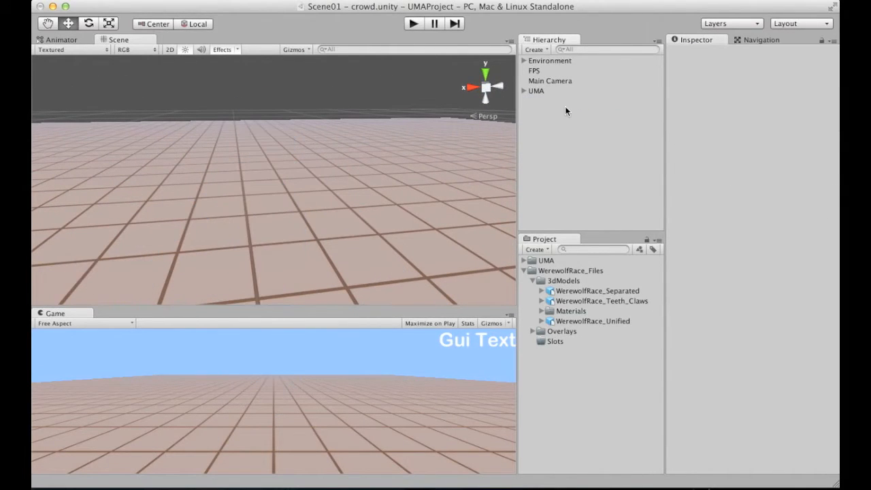
# Set WerewolfRace_Unified's rig to Humanoid animation type with the avatar created from this model, and apply
pyautogui.click(595, 322)
pyautogui.click(751, 82)
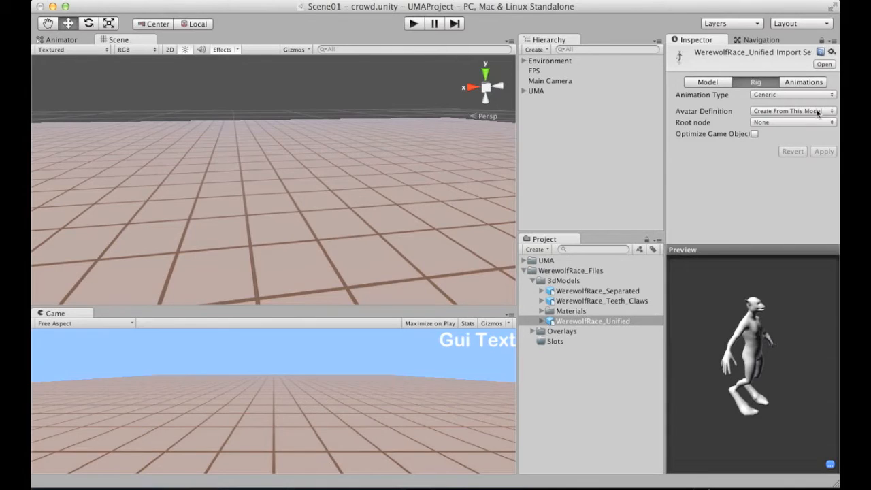
pyautogui.click(778, 95)
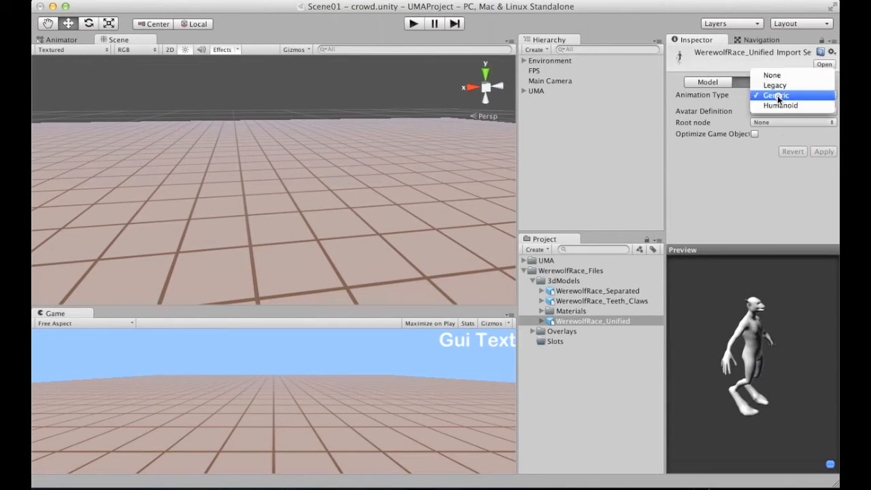
pyautogui.click(780, 106)
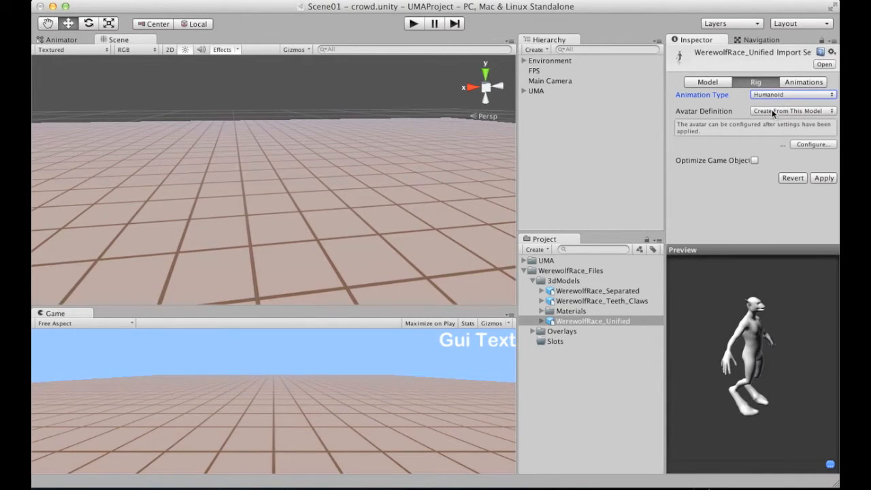
pyautogui.click(783, 111)
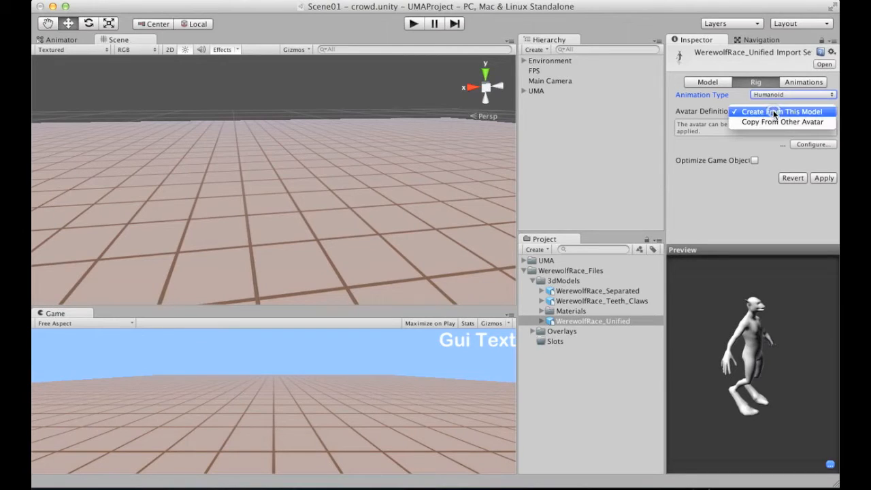
pyautogui.click(776, 111)
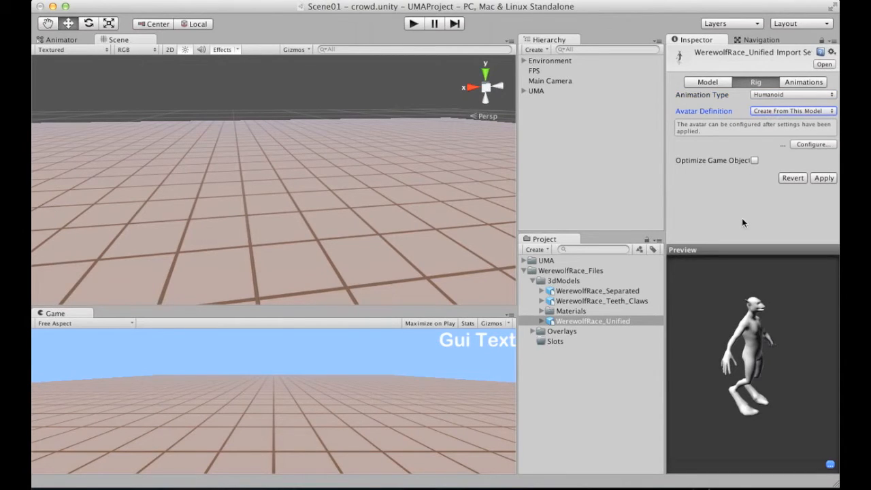
pyautogui.click(821, 179)
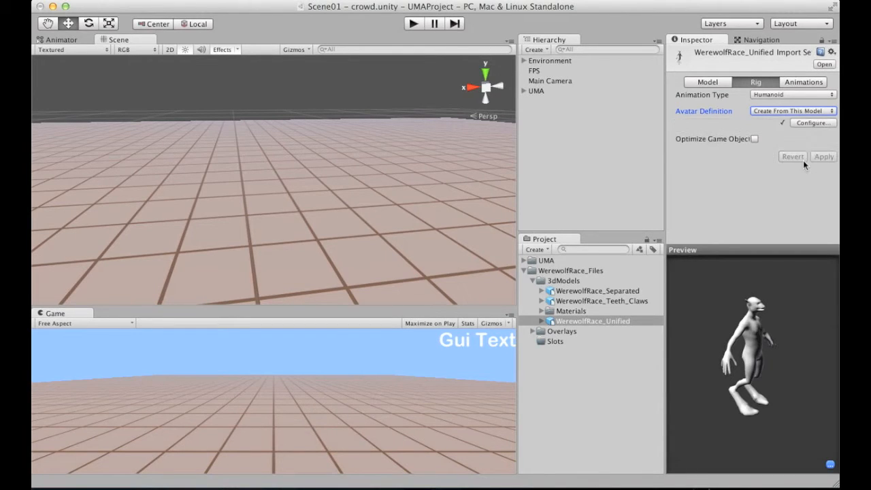
# Open the avatar configuration for WerewolfRace_Unified, frame the UMA_Werewolf mesh in the scene and inspect its skeleton from different angles
pyautogui.click(810, 124)
pyautogui.click(539, 176)
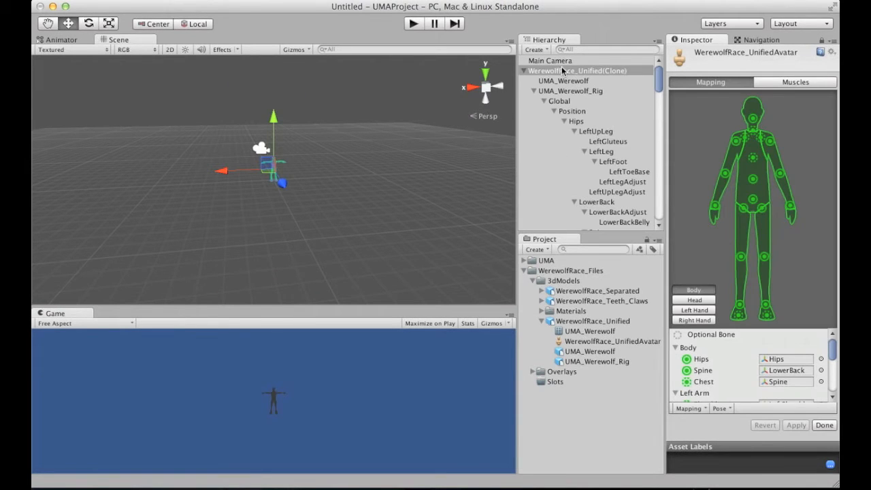
pyautogui.click(562, 70)
pyautogui.click(565, 80)
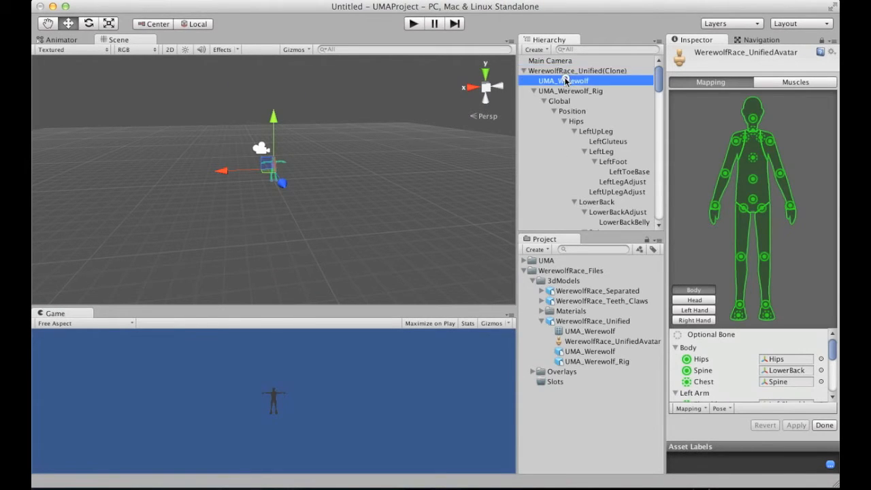
pyautogui.doubleClick(565, 81)
pyautogui.click(463, 108)
pyautogui.keyDown('alt'); pyautogui.moveTo(404, 194); pyautogui.dragTo(362, 160); pyautogui.keyUp('alt')
pyautogui.keyDown('alt'); pyautogui.moveTo(225, 94); pyautogui.dragTo(555, 96, button='right'); pyautogui.keyUp('alt')
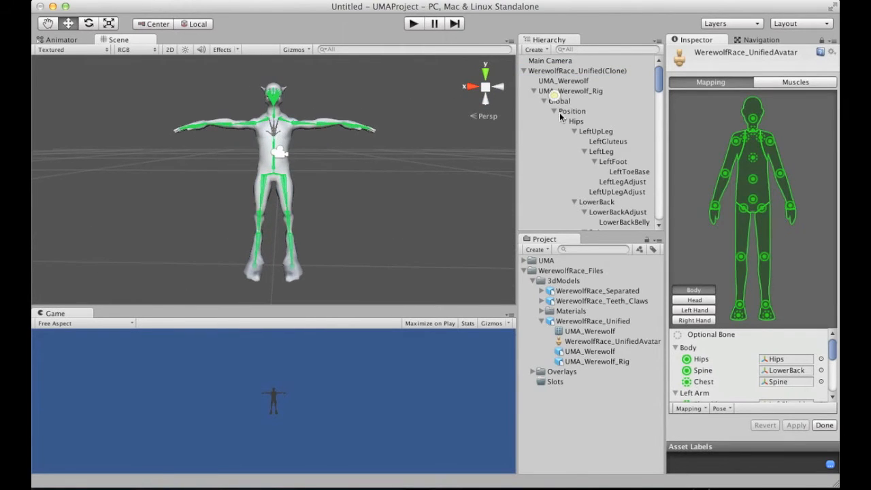
pyautogui.keyDown('alt'); pyautogui.moveTo(409, 175); pyautogui.dragTo(351, 186); pyautogui.keyUp('alt')
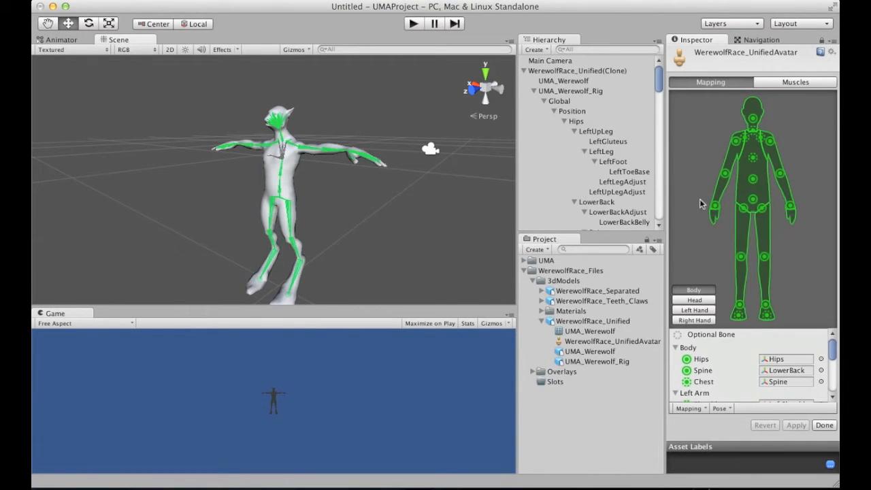
pyautogui.moveTo(834, 351)
pyautogui.mouseDown()
pyautogui.moveTo(830, 366)
pyautogui.moveTo(835, 345)
pyautogui.mouseUp()
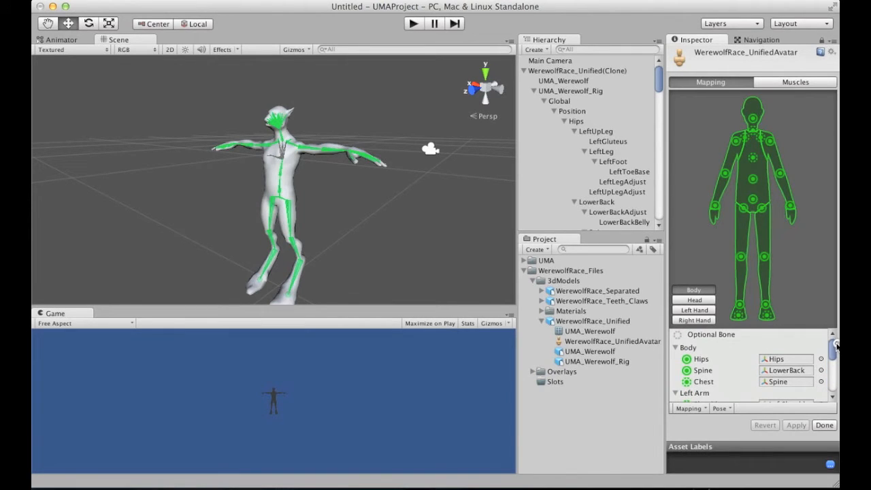
# Clear the avatar's bone mapping and load the UMAMaleTemplate.ht human template from the MecanimTemplates folder
pyautogui.click(706, 408)
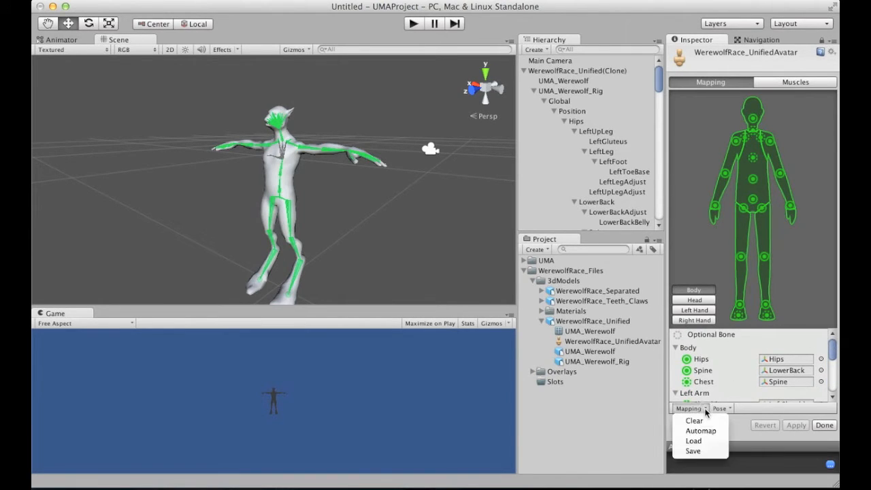
pyautogui.click(706, 418)
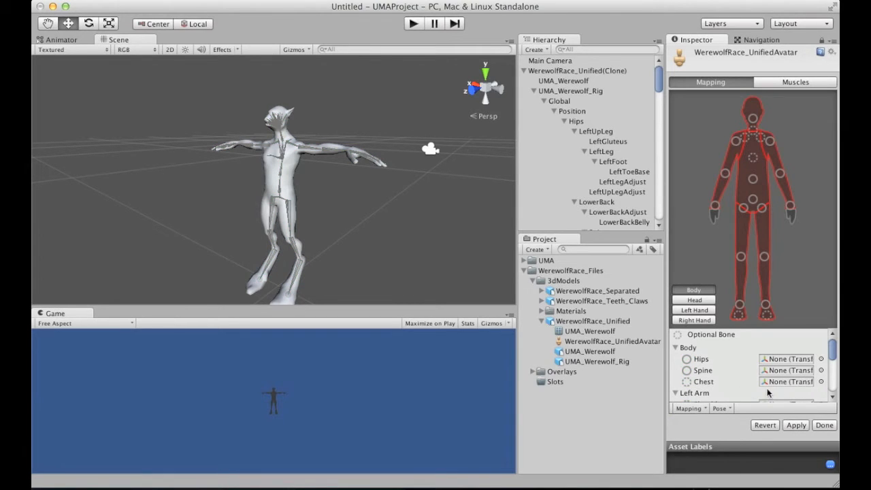
pyautogui.click(705, 408)
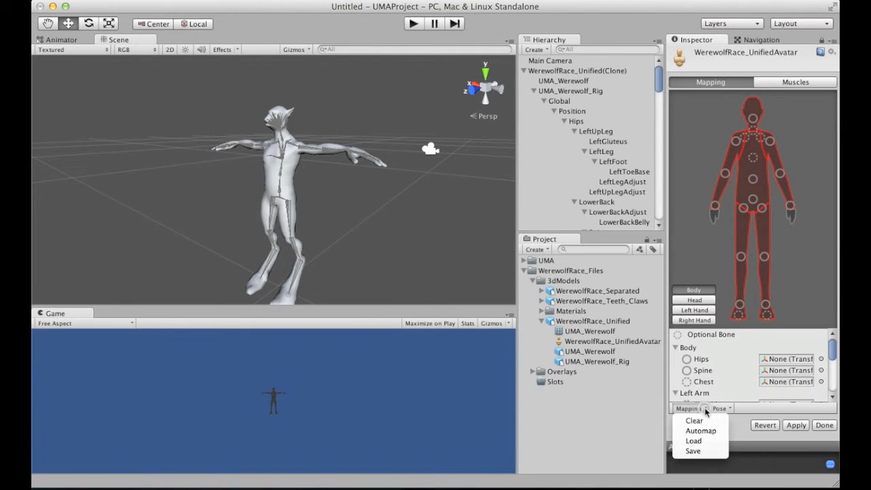
pyautogui.click(694, 442)
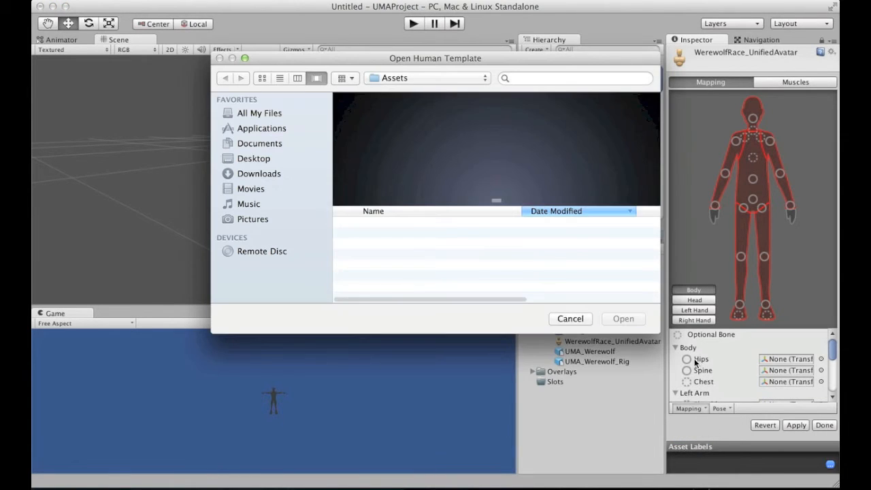
pyautogui.doubleClick(393, 223)
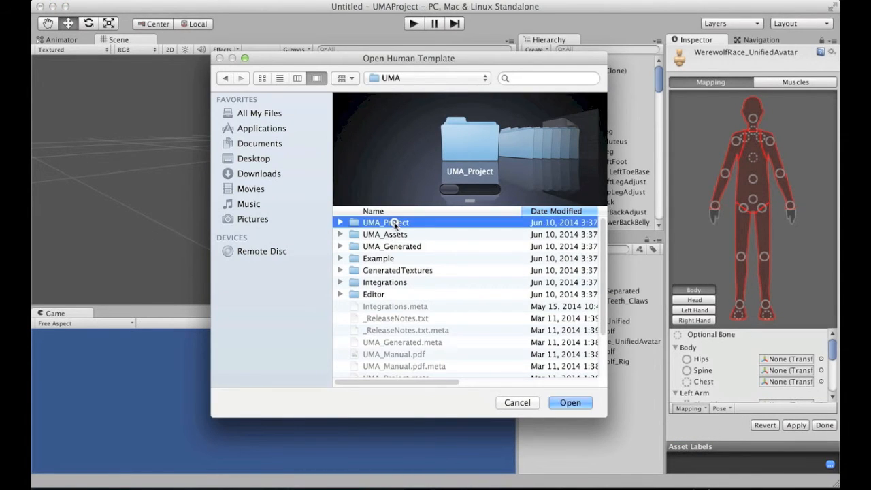
pyautogui.doubleClick(387, 270)
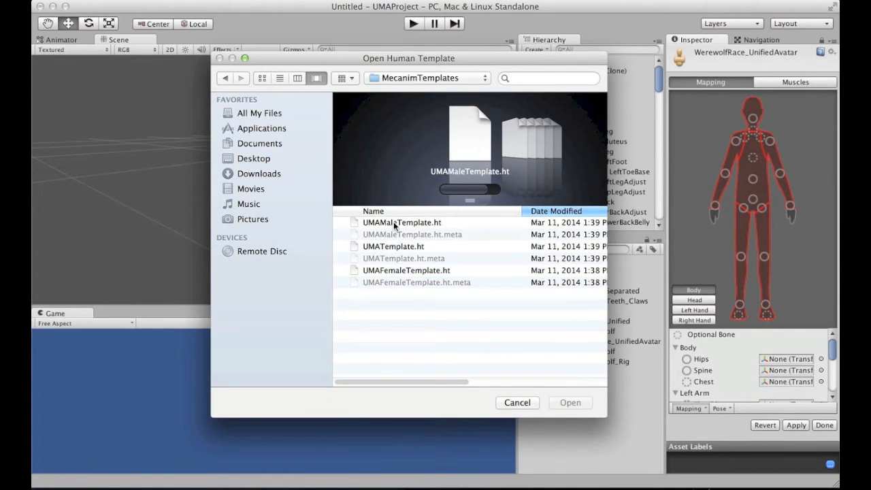
pyautogui.click(395, 226)
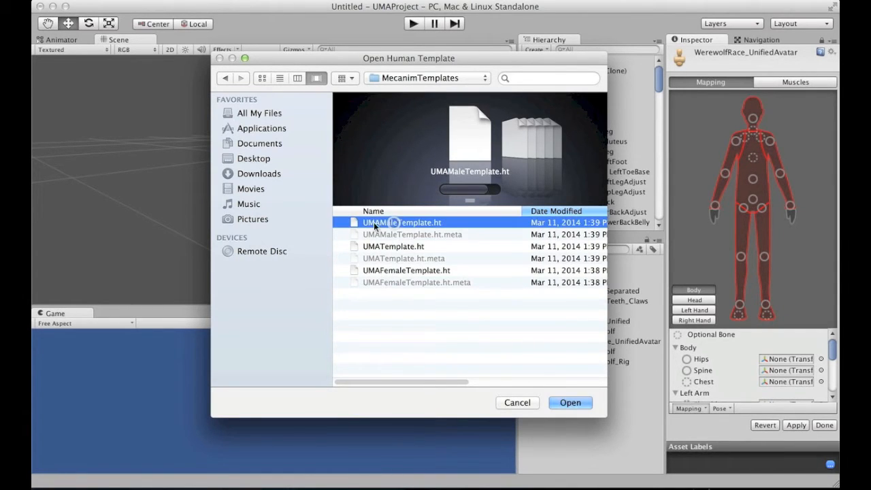
pyautogui.click(569, 402)
# Review the loaded bone mapping for the head, left hand, right hand and body, and apply it to the avatar
pyautogui.moveTo(835, 351)
pyautogui.mouseDown()
pyautogui.moveTo(832, 383)
pyautogui.moveTo(834, 338)
pyautogui.mouseUp()
pyautogui.click(706, 302)
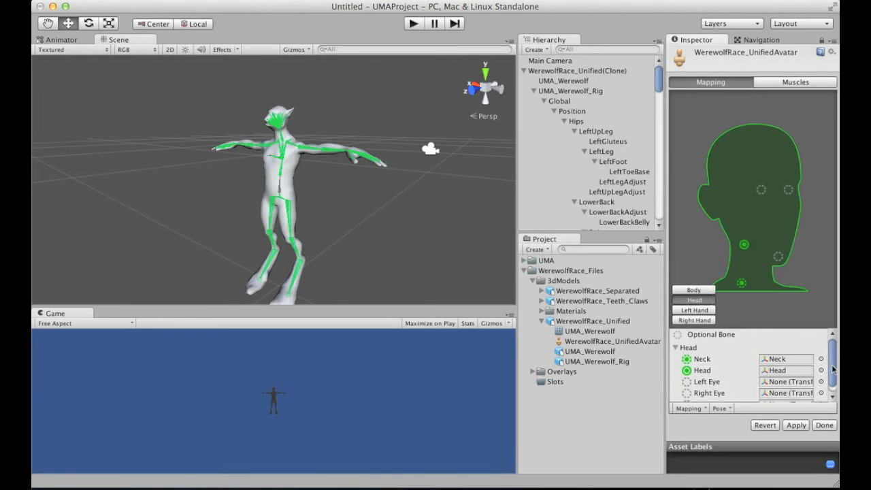
pyautogui.scroll(-1, 762, 349)
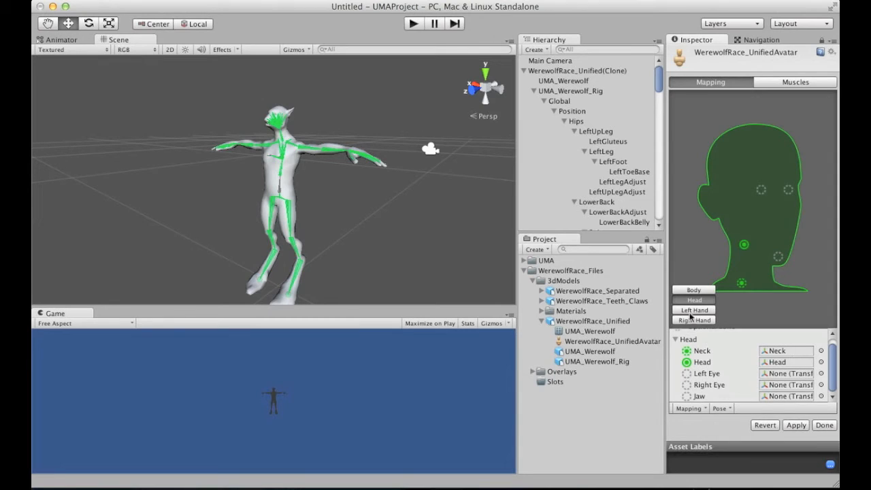
pyautogui.click(694, 310)
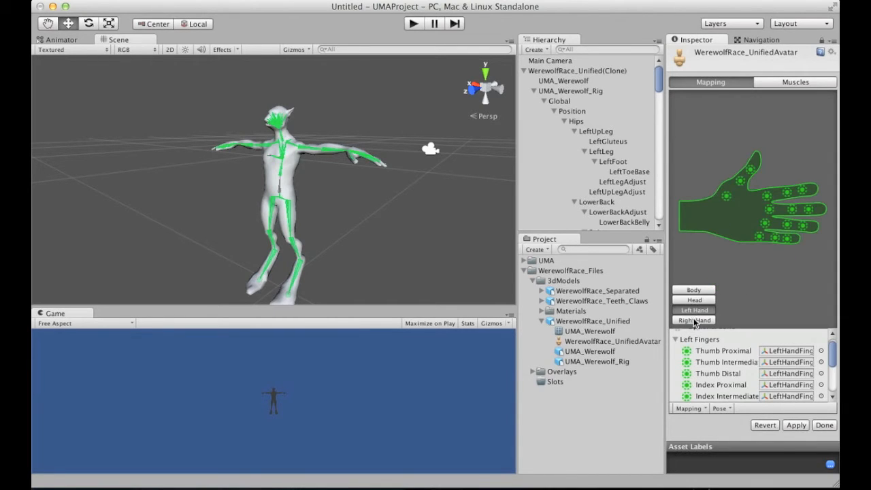
pyautogui.click(694, 320)
pyautogui.click(695, 292)
pyautogui.click(797, 427)
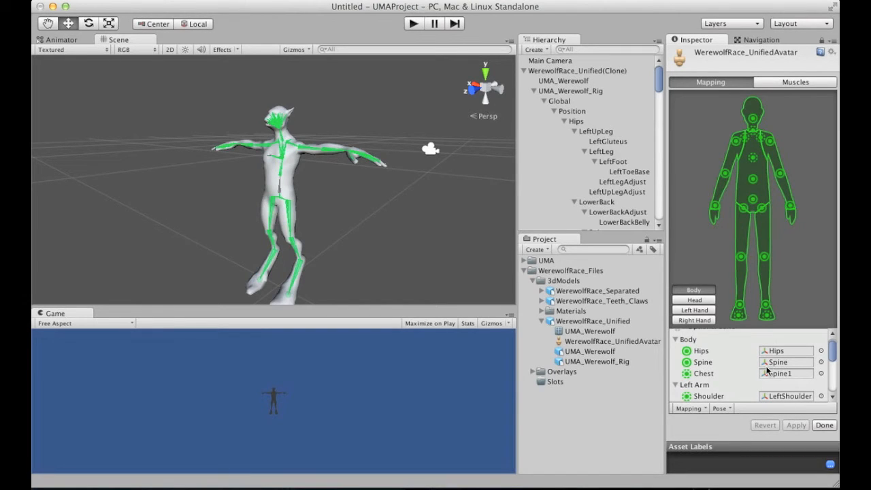
# Reset the avatar's pose and view the werewolf from the front
pyautogui.click(720, 408)
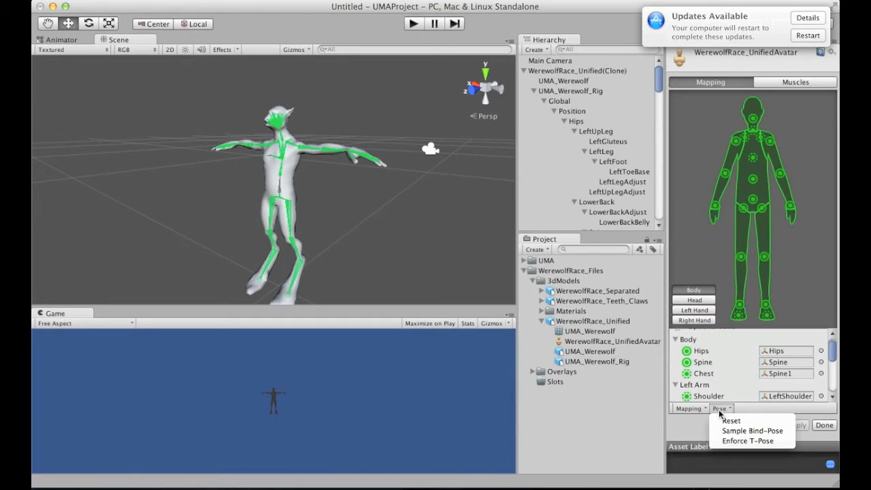
pyautogui.moveTo(685, 30); pyautogui.dragTo(773, 29)
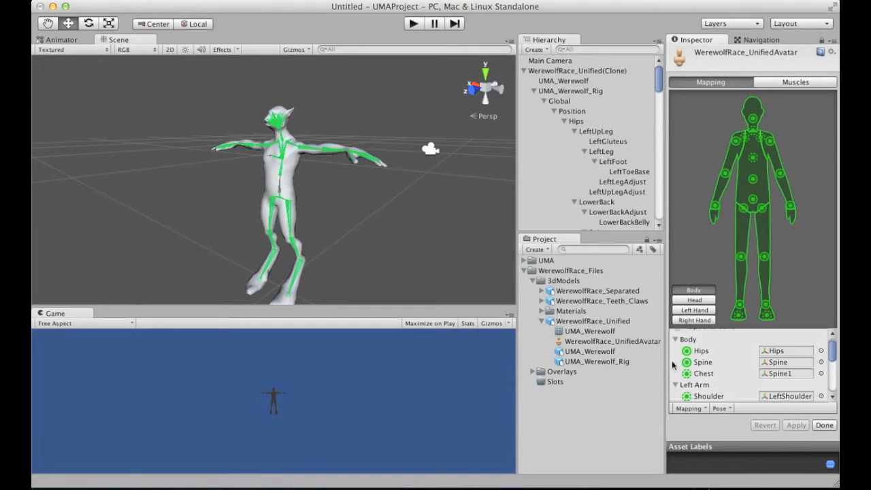
pyautogui.click(718, 409)
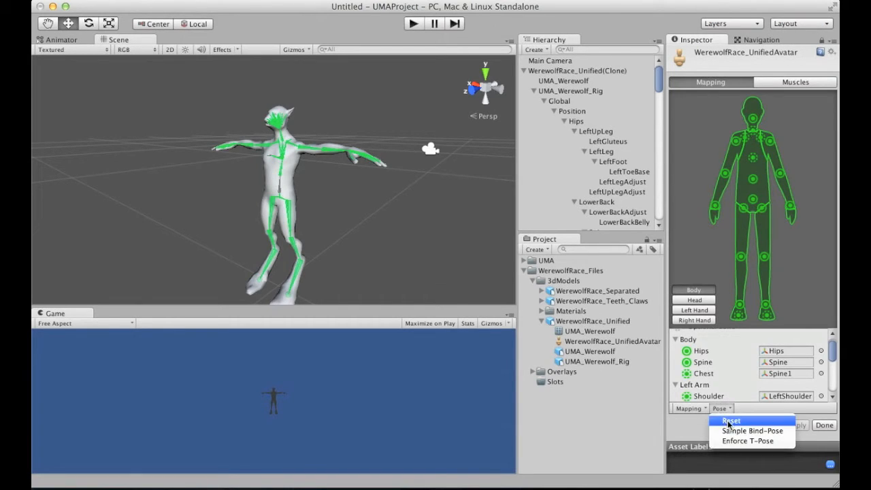
pyautogui.click(730, 420)
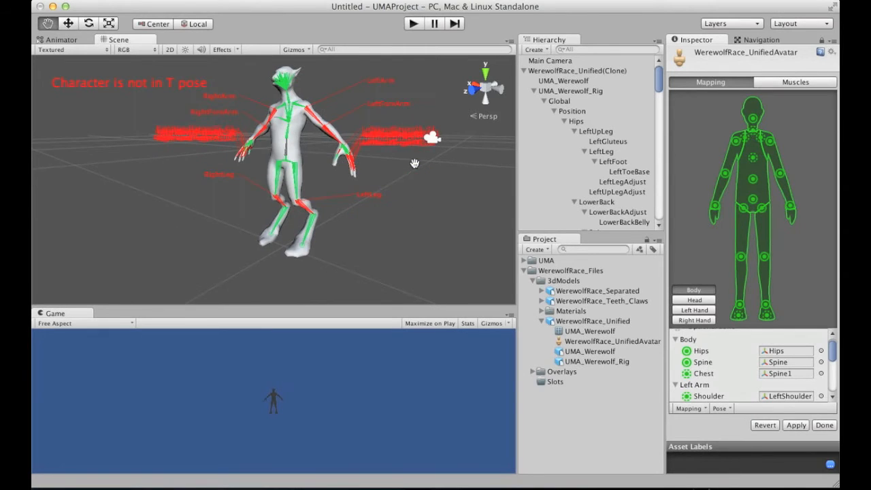
pyautogui.moveTo(334, 87); pyautogui.dragTo(457, 93, button='right')
pyautogui.moveTo(294, 170); pyautogui.dragTo(410, 166, button='middle')
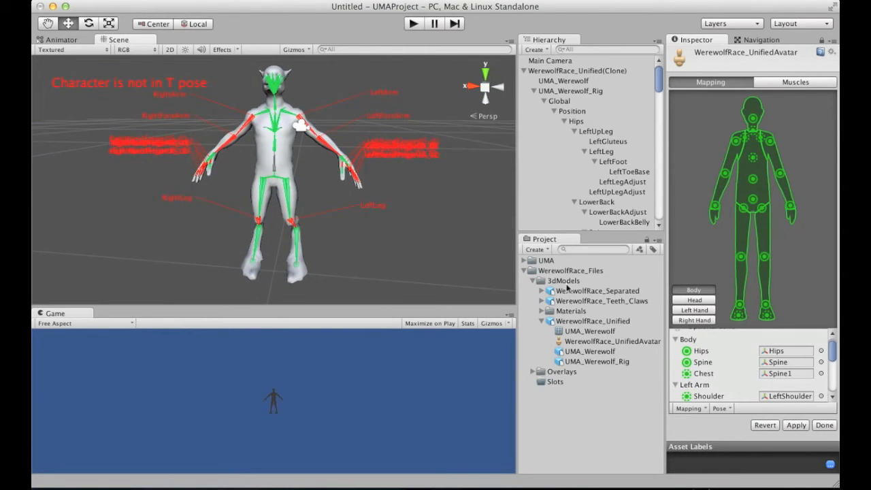
# Enforce the T-pose on the werewolf avatar, check it in the scene and apply the change
pyautogui.click(724, 410)
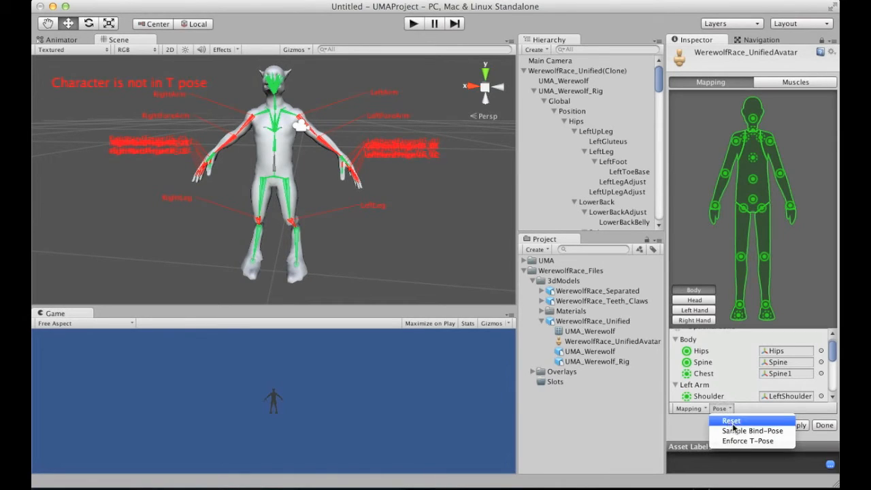
pyautogui.click(736, 441)
pyautogui.click(723, 408)
pyautogui.click(740, 441)
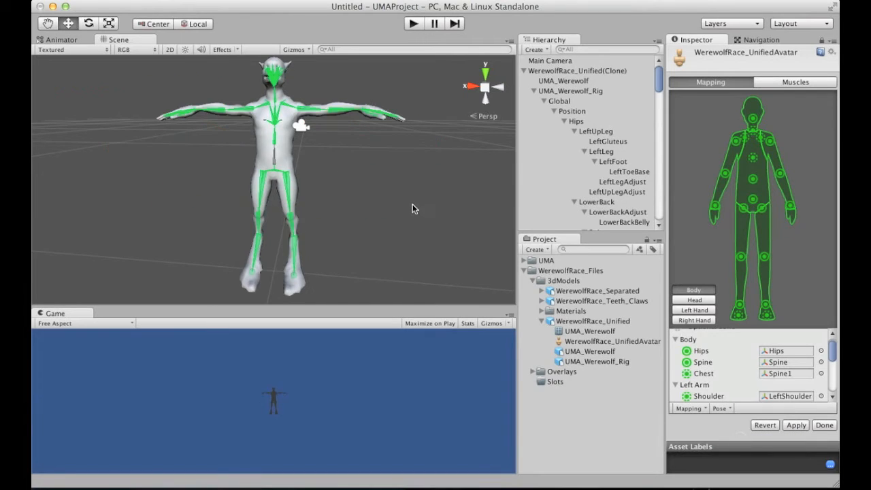
pyautogui.keyDown('alt'); pyautogui.moveTo(419, 210); pyautogui.dragTo(388, 181); pyautogui.keyUp('alt')
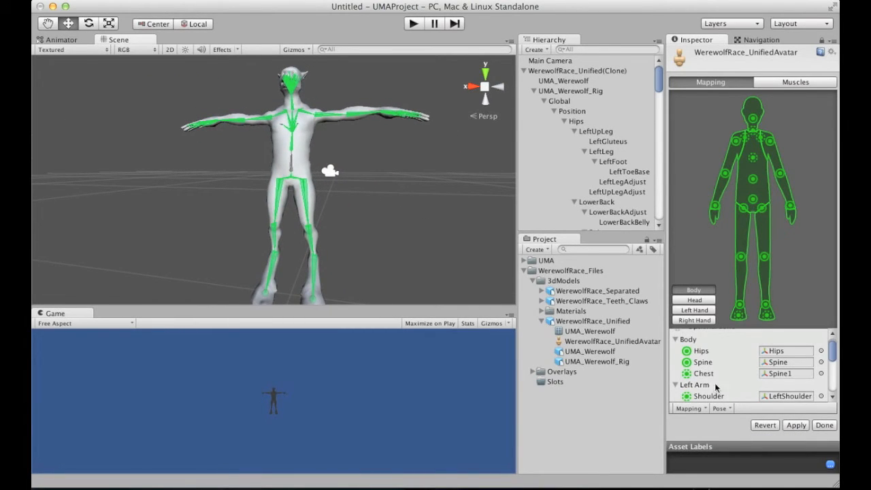
pyautogui.click(793, 425)
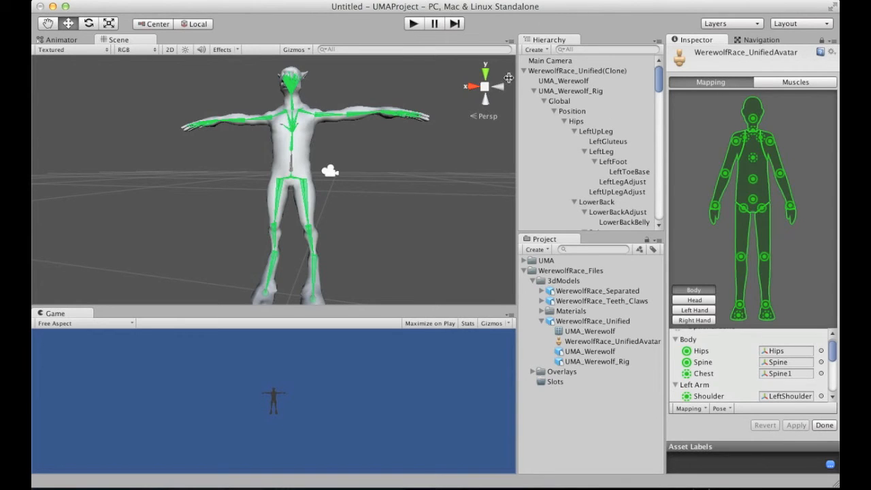
# Extract the T-pose from WerewolfRace_Unified(Clone) with the UMA tool and finish the avatar configuration
pyautogui.click(570, 71)
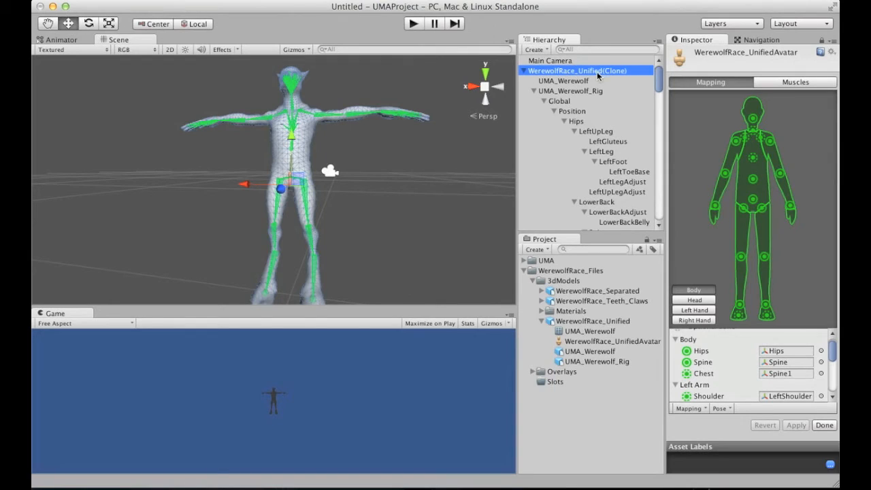
pyautogui.click(331, 1)
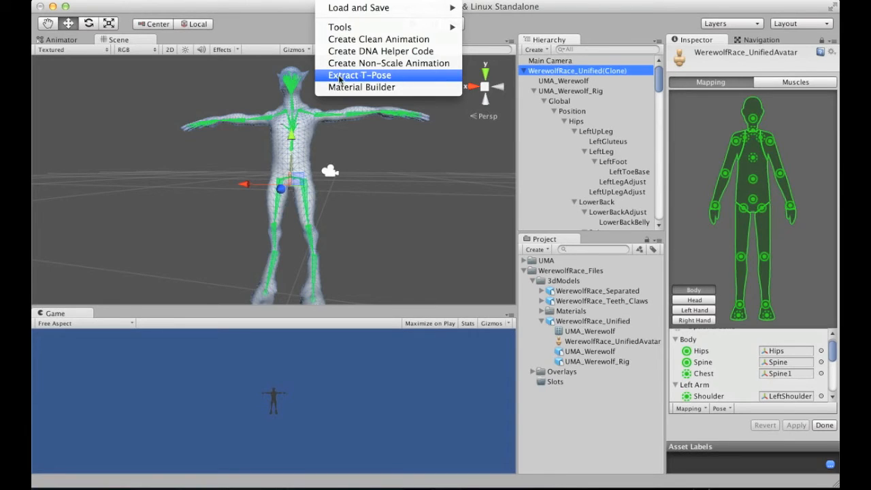
pyautogui.click(371, 76)
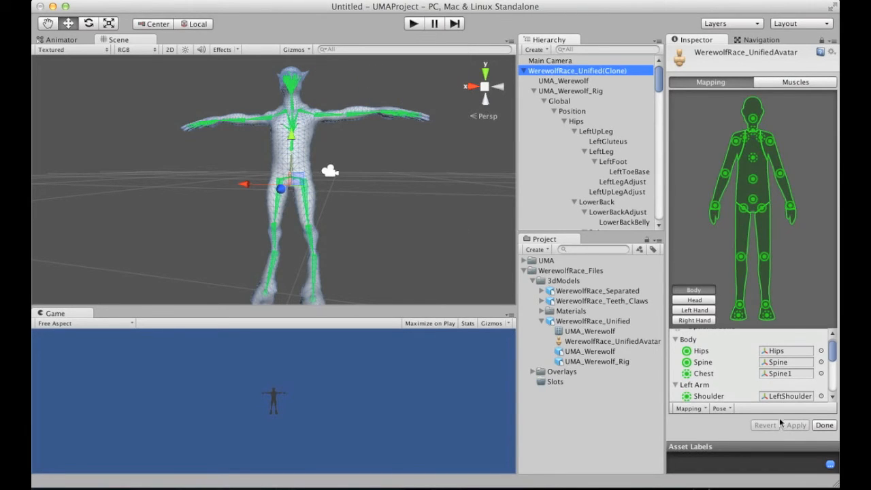
pyautogui.click(824, 424)
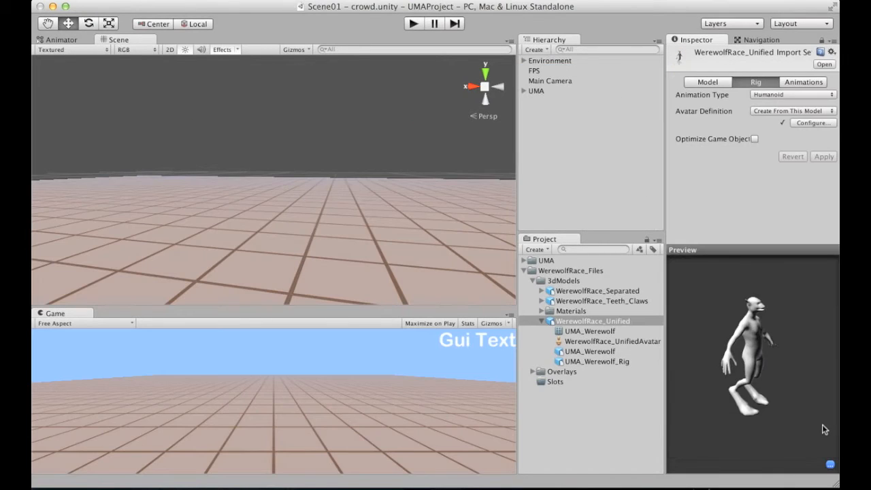
# Locate the extracted werewolf T-pose in the project's UMA_Assets/TPoses folder, widening the project view to read the full asset names
pyautogui.click(569, 412)
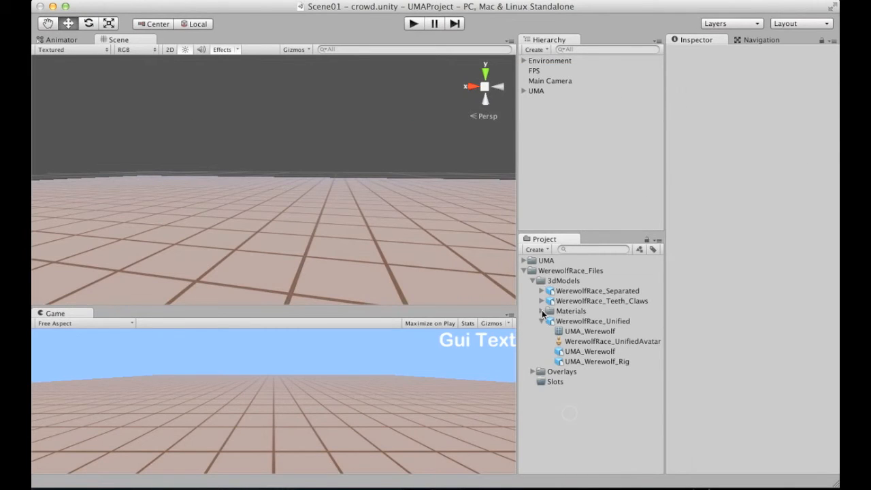
pyautogui.click(524, 260)
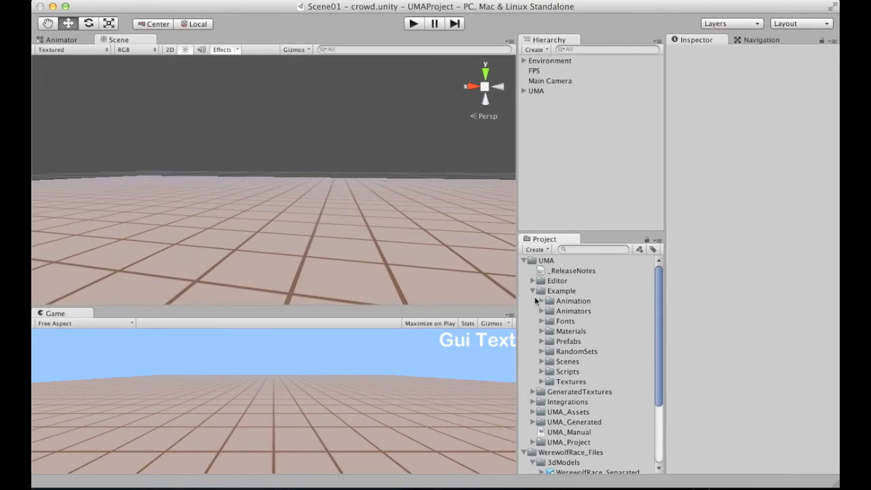
pyautogui.click(533, 291)
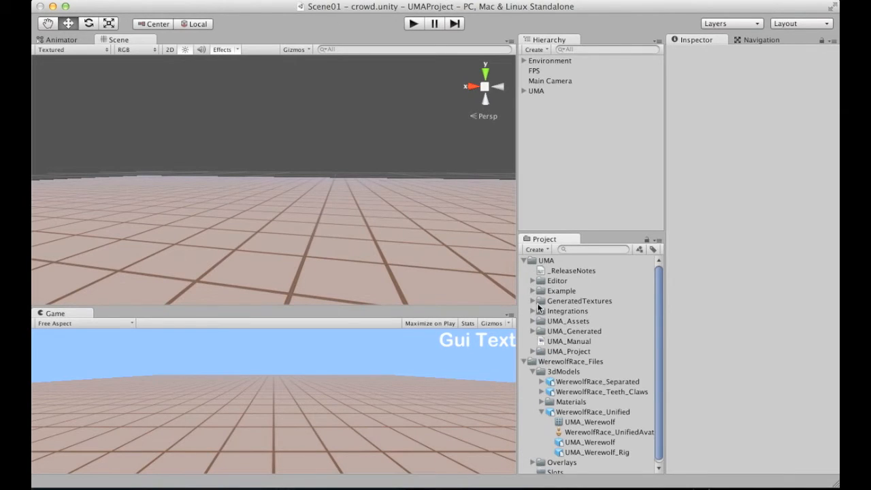
pyautogui.click(533, 321)
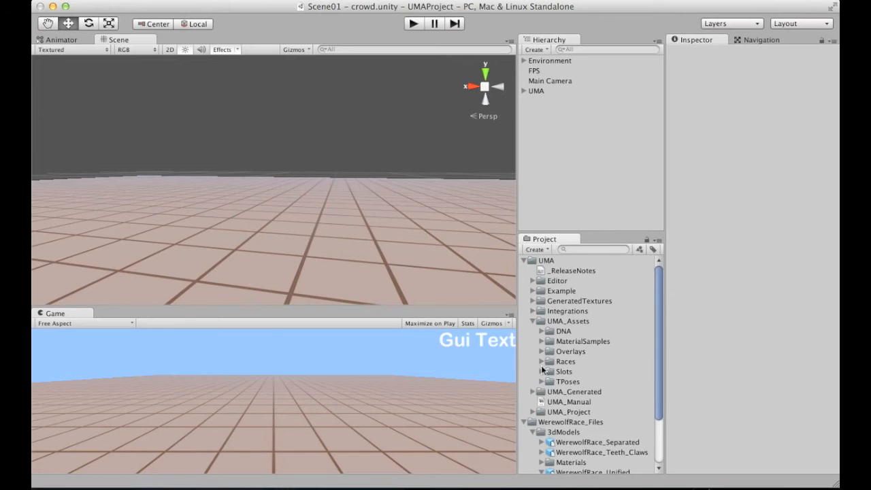
pyautogui.click(542, 382)
pyautogui.moveTo(659, 347); pyautogui.dragTo(656, 408)
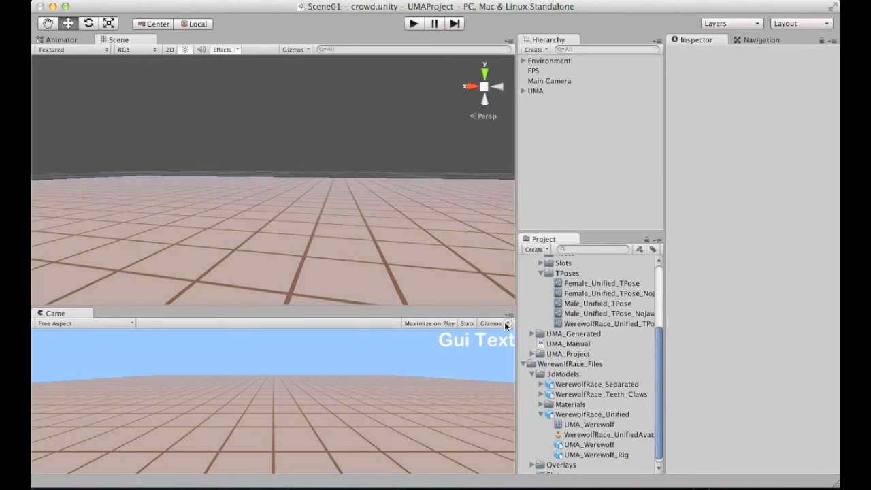
pyautogui.moveTo(517, 324); pyautogui.dragTo(480, 324)
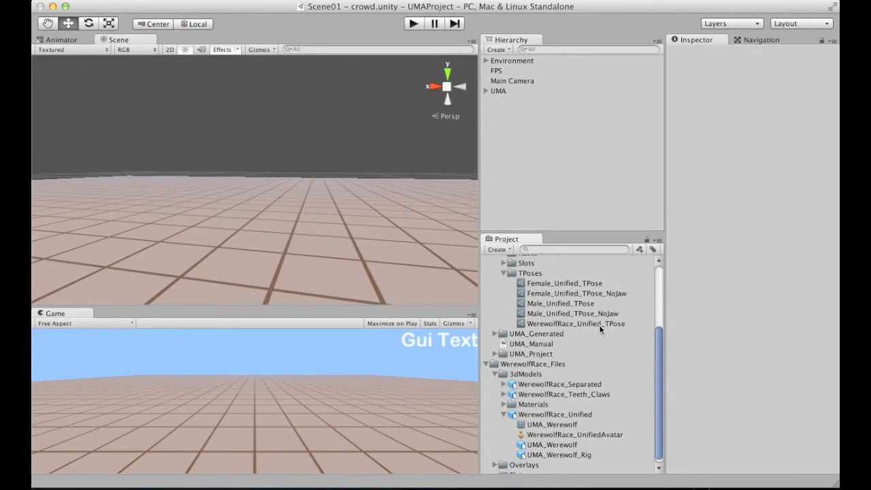
# Inspect the WerewolfRace_Unified_TPose asset, then collapse the TPoses, UMA_Assets and WerewolfRace_Unified entries and narrow the project view
pyautogui.click(589, 324)
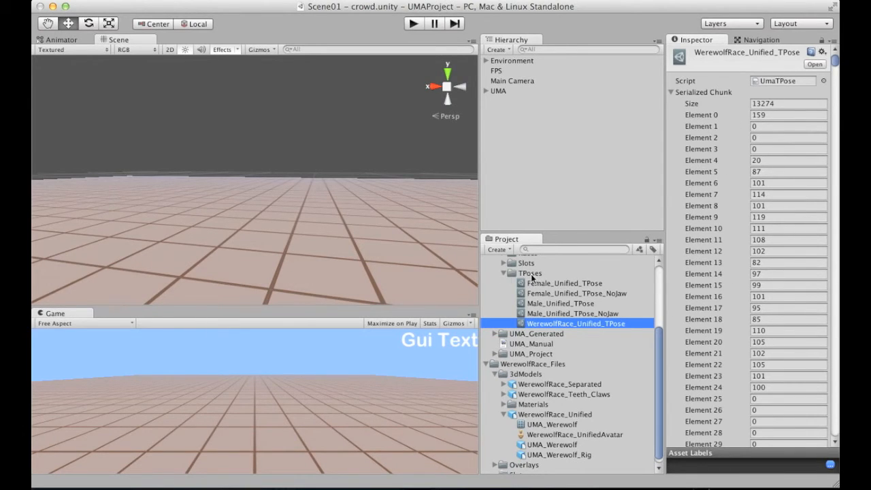
pyautogui.click(531, 275)
pyautogui.click(508, 274)
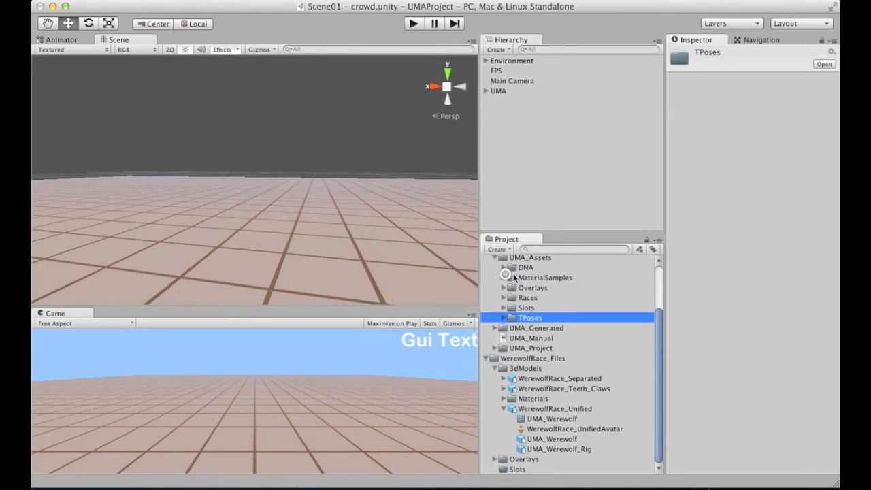
pyautogui.moveTo(480, 275); pyautogui.dragTo(553, 276)
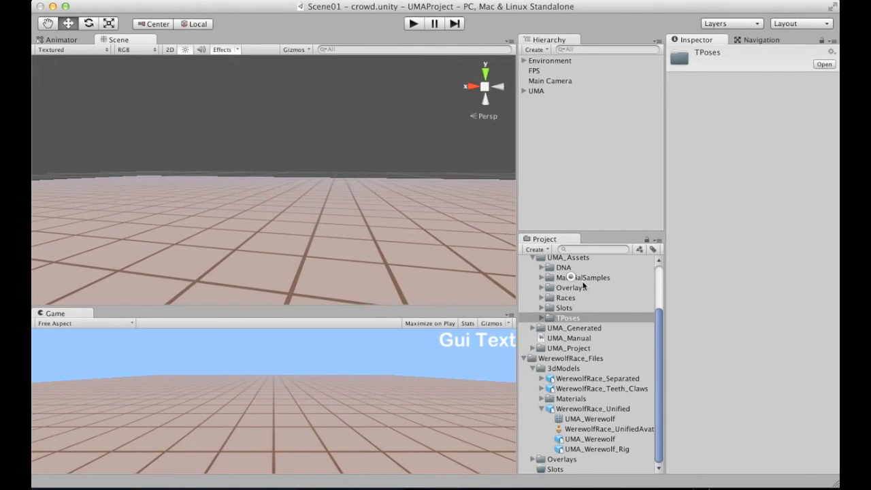
pyautogui.moveTo(660, 317); pyautogui.dragTo(659, 299)
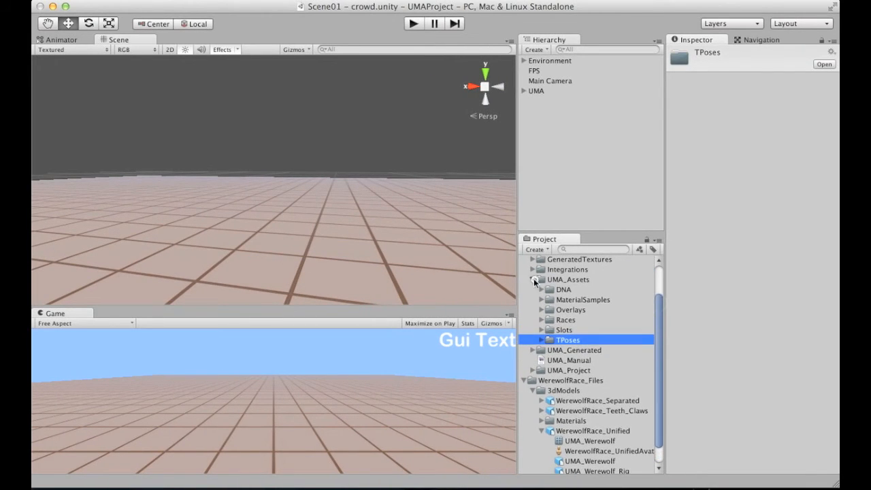
pyautogui.click(533, 279)
pyautogui.click(578, 409)
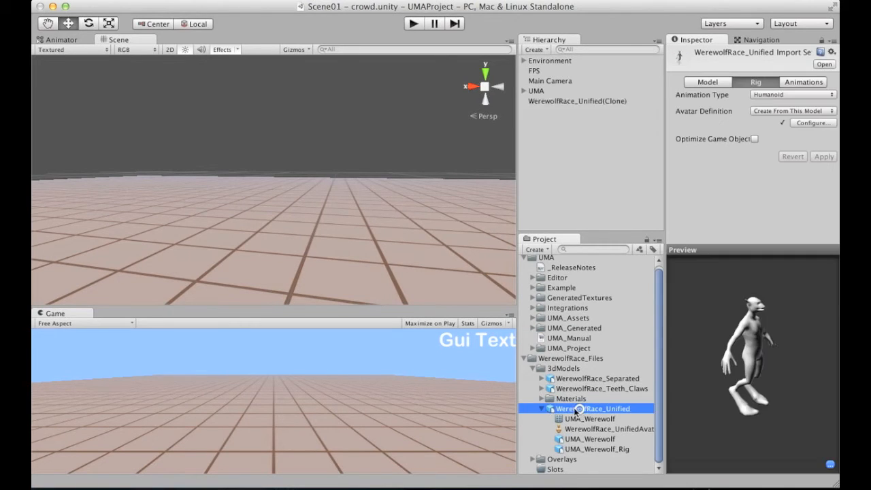
pyautogui.click(542, 408)
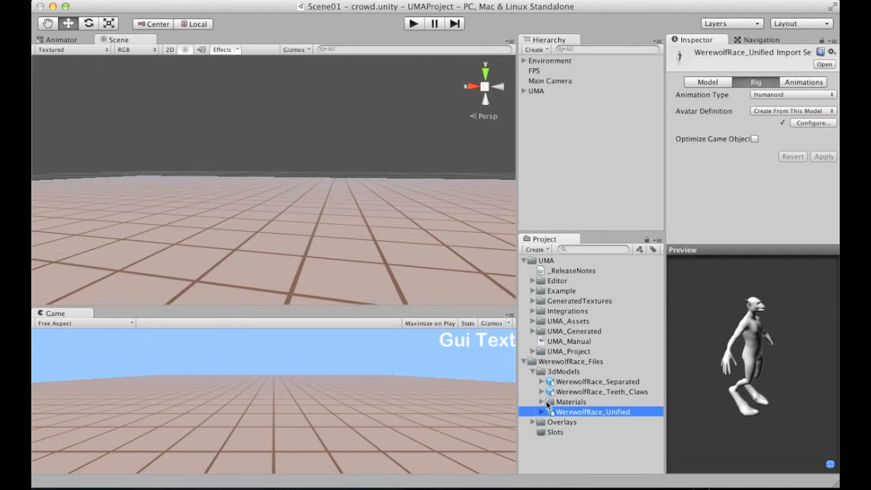
# Select the WerewolfRace_Unified model and expand the UMA_Assets/Races folder so its race assets can be compared with the werewolf files
pyautogui.click(564, 198)
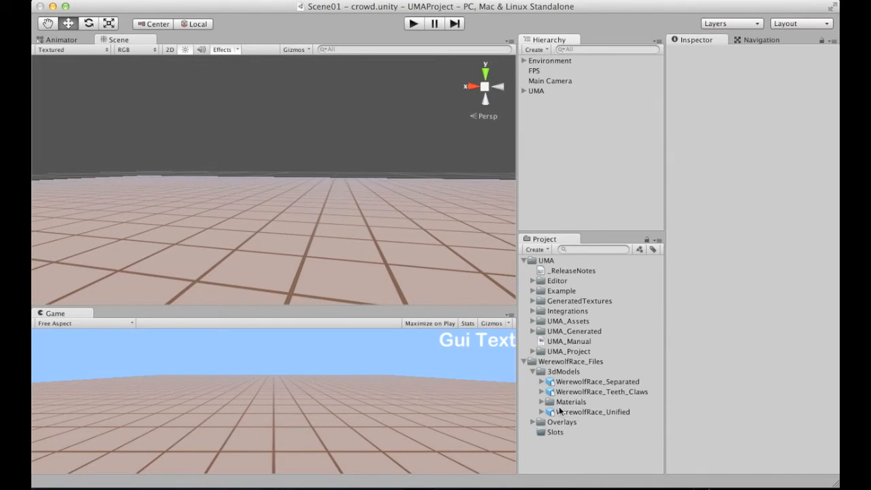
pyautogui.click(597, 411)
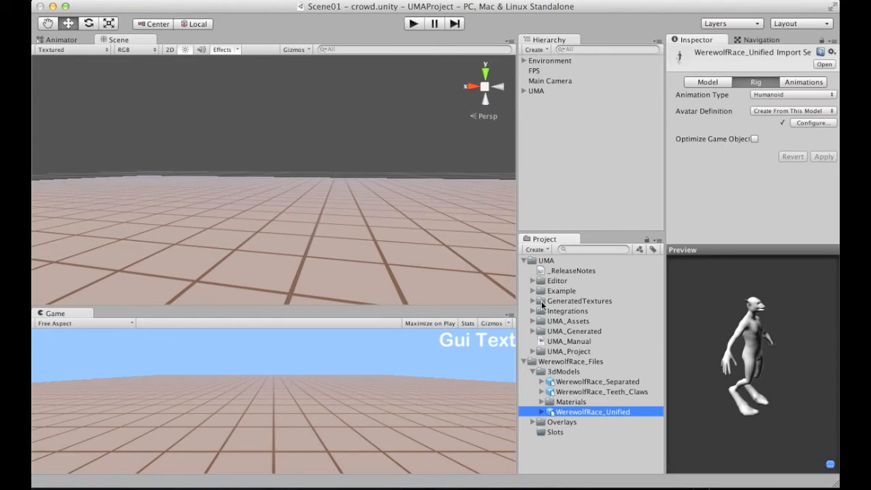
pyautogui.click(533, 322)
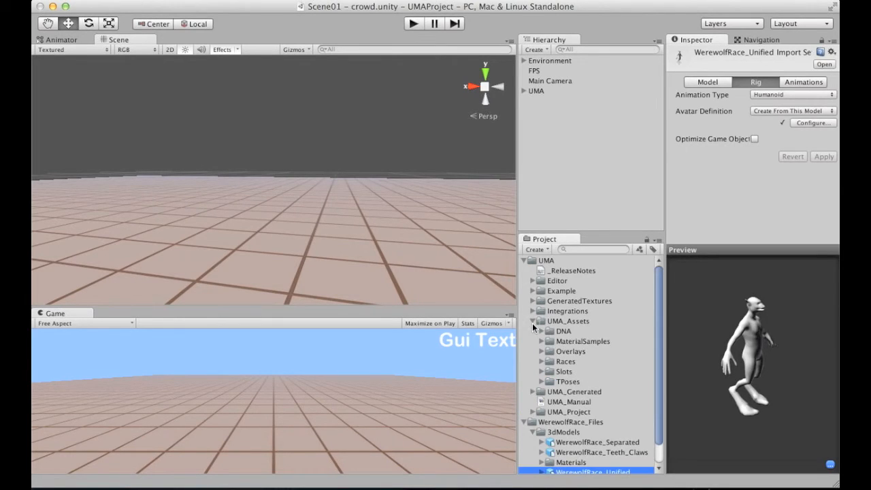
pyautogui.click(542, 361)
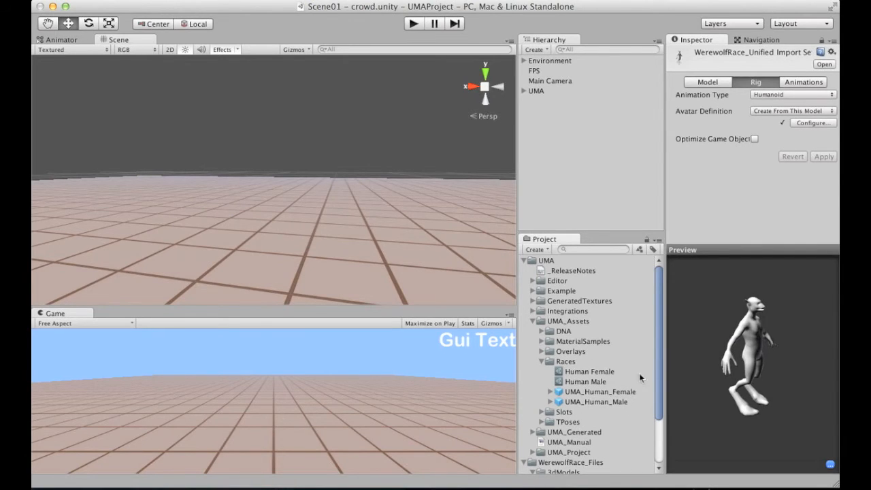
pyautogui.moveTo(659, 359); pyautogui.dragTo(661, 393)
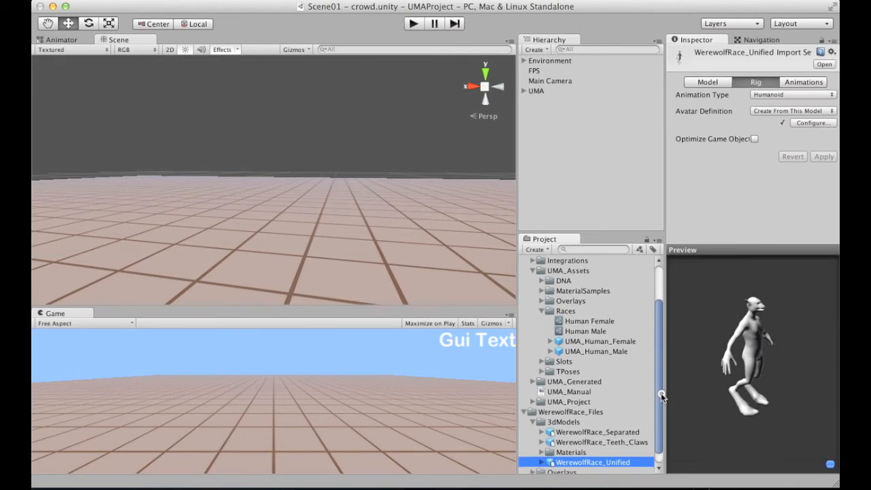
# Examine the settings of UMACrowd and the race element list of RaceLibrary under the scene's UMA object
pyautogui.click(584, 148)
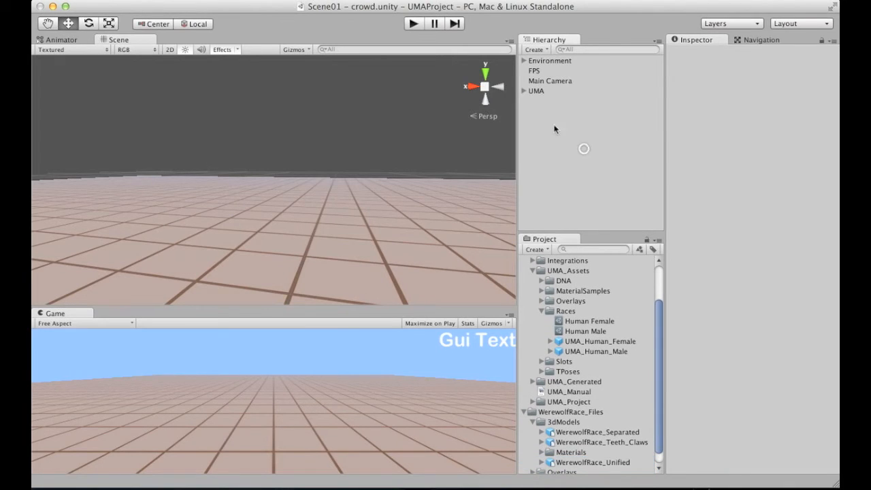
pyautogui.click(524, 90)
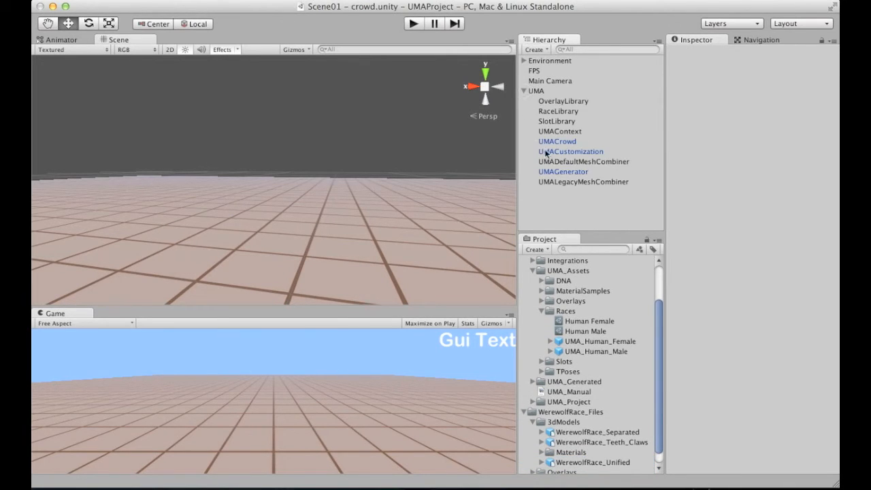
pyautogui.click(554, 141)
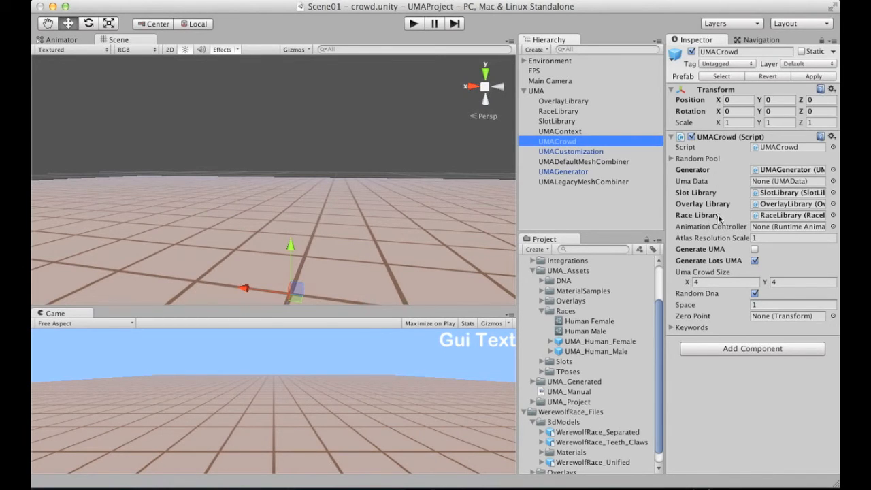
pyautogui.click(558, 112)
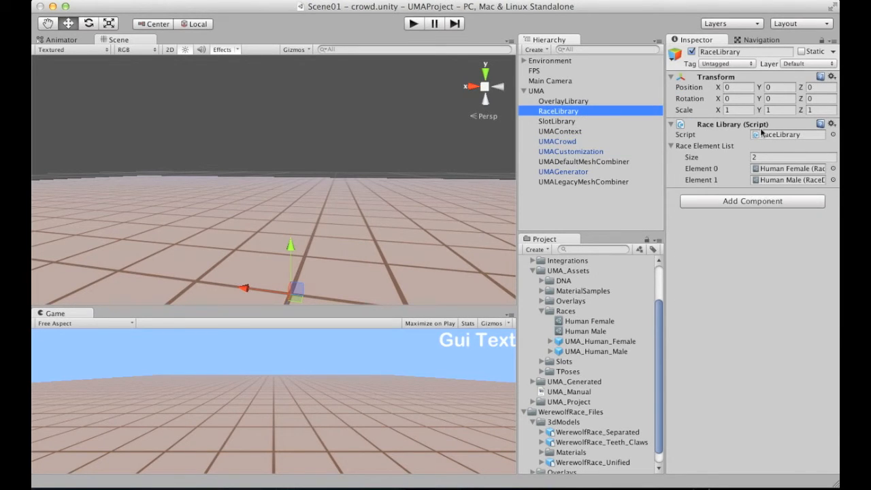
pyautogui.click(524, 91)
pyautogui.click(548, 144)
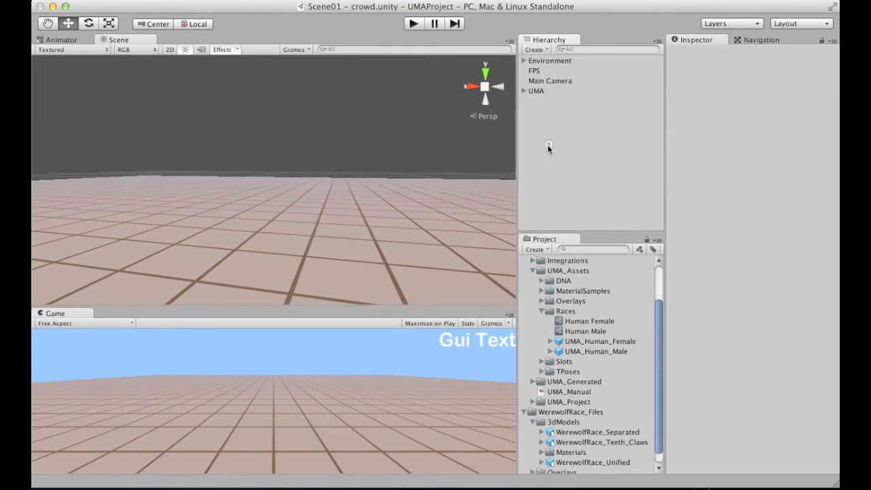
# Examine the Human Female and Human Male race assets and the UMA_Human_Male prefab in the Races folder
pyautogui.click(583, 322)
pyautogui.click(589, 332)
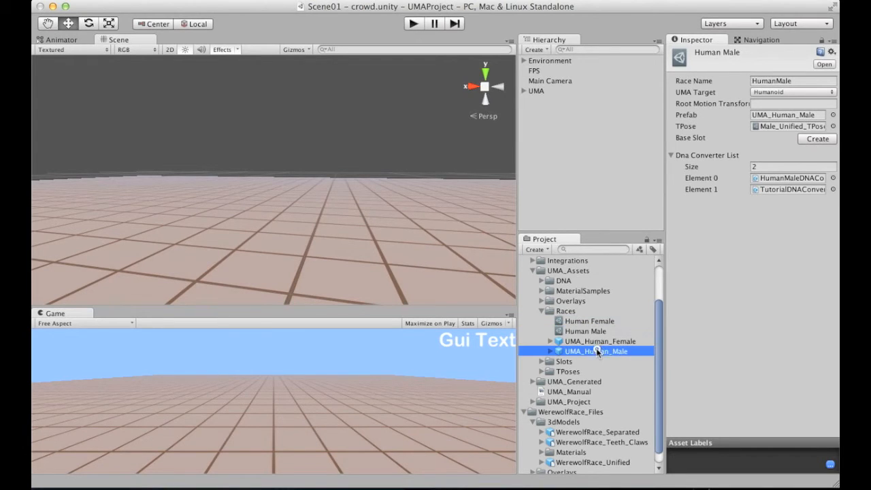
pyautogui.click(598, 351)
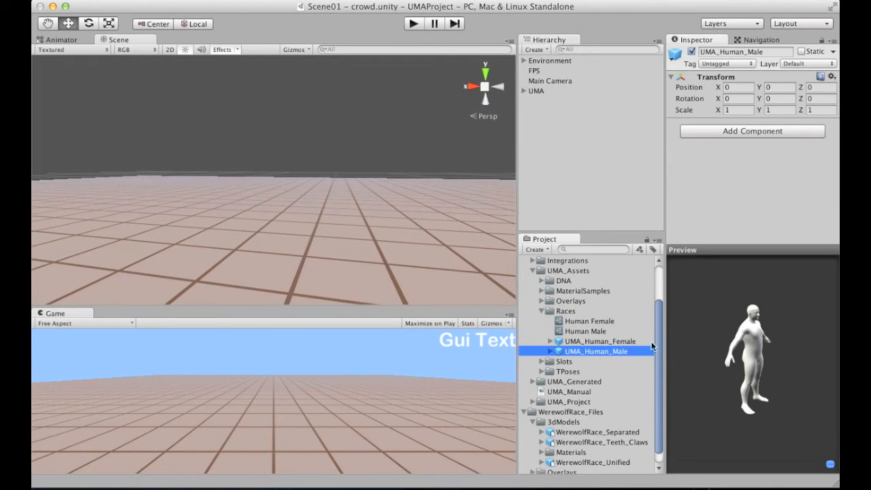
pyautogui.moveTo(743, 360); pyautogui.dragTo(693, 348)
# Add the UMA_Human_Male prefab to the scene and expand its hierarchy through Male_Unified and UMA_Male_Rig down to the Hips bones
pyautogui.moveTo(580, 352); pyautogui.dragTo(568, 192)
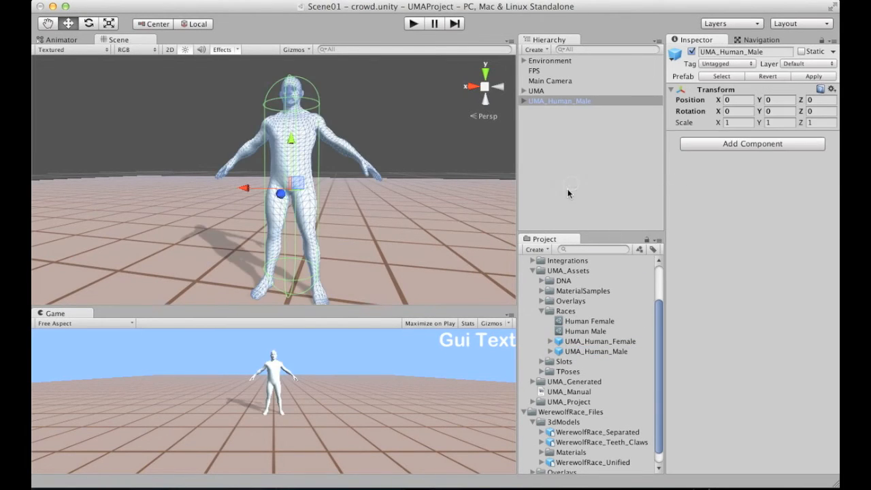
pyautogui.click(525, 102)
pyautogui.click(533, 111)
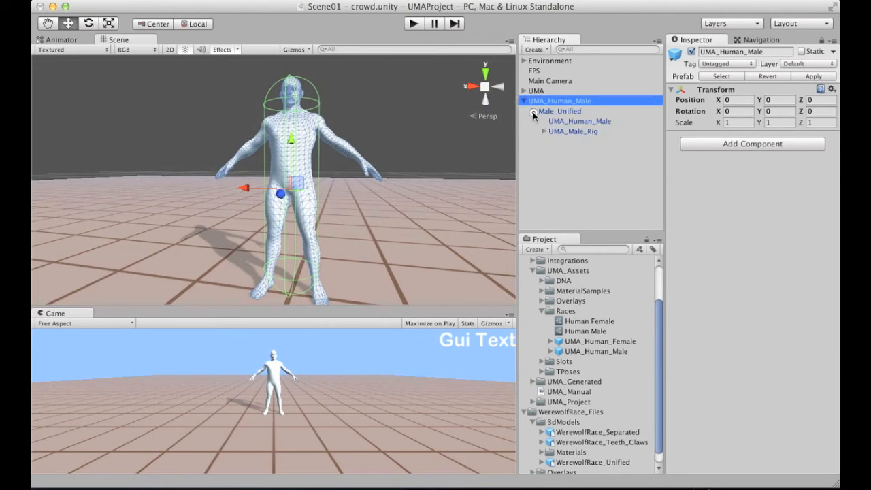
pyautogui.click(545, 132)
pyautogui.click(563, 151)
pyautogui.click(574, 162)
# View the male's head and shoulders up close and review the Animator, Locomotion, UMAData and Capsule Collider components of Male_Unified
pyautogui.keyDown('alt'); pyautogui.moveTo(409, 124); pyautogui.dragTo(407, 140, button='middle'); pyautogui.keyUp('alt')
pyautogui.keyDown('alt'); pyautogui.moveTo(253, 169); pyautogui.dragTo(599, 142, button='right'); pyautogui.keyUp('alt')
pyautogui.keyDown('alt'); pyautogui.moveTo(402, 99); pyautogui.dragTo(377, 187, button='middle'); pyautogui.keyUp('alt')
pyautogui.scroll(5, 377, 187)
pyautogui.moveTo(377, 187)
pyautogui.keyDown('alt'); pyautogui.mouseDown()
pyautogui.moveTo(351, 164)
pyautogui.moveTo(340, 189)
pyautogui.moveTo(397, 180)
pyautogui.moveTo(388, 171)
pyautogui.moveTo(376, 179)
pyautogui.mouseUp(); pyautogui.keyUp('alt')
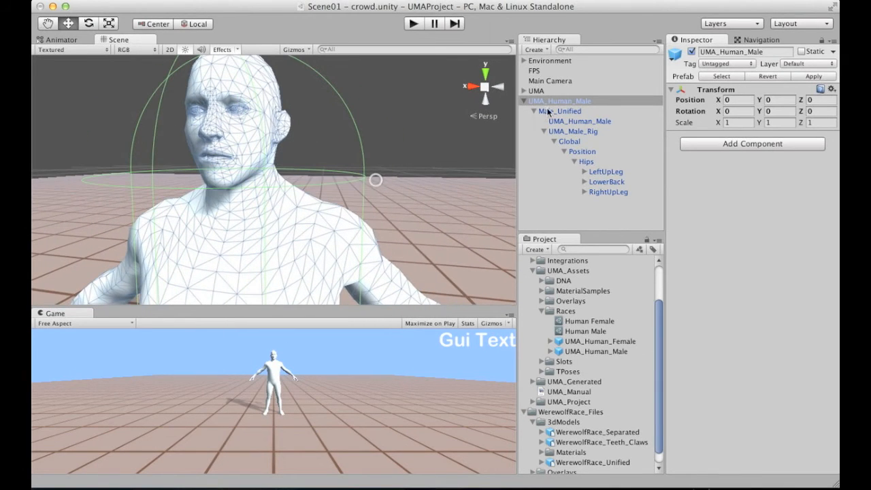
pyautogui.click(567, 115)
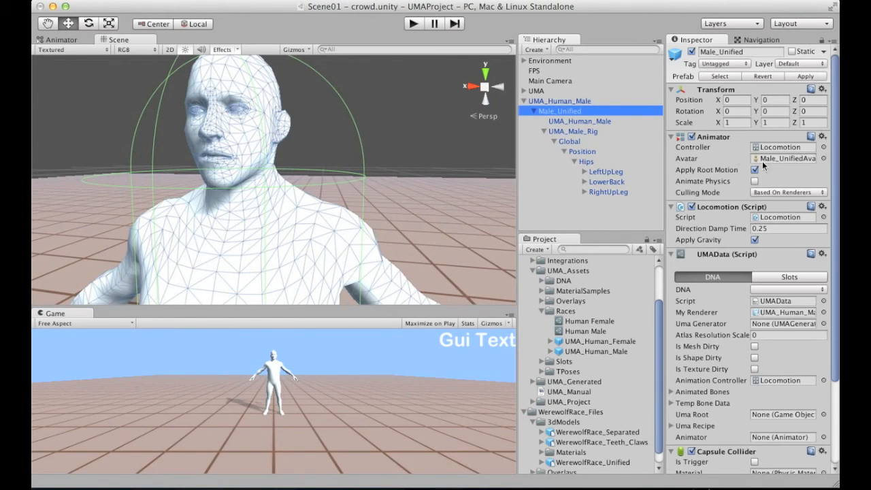
pyautogui.moveTo(835, 148); pyautogui.dragTo(836, 151)
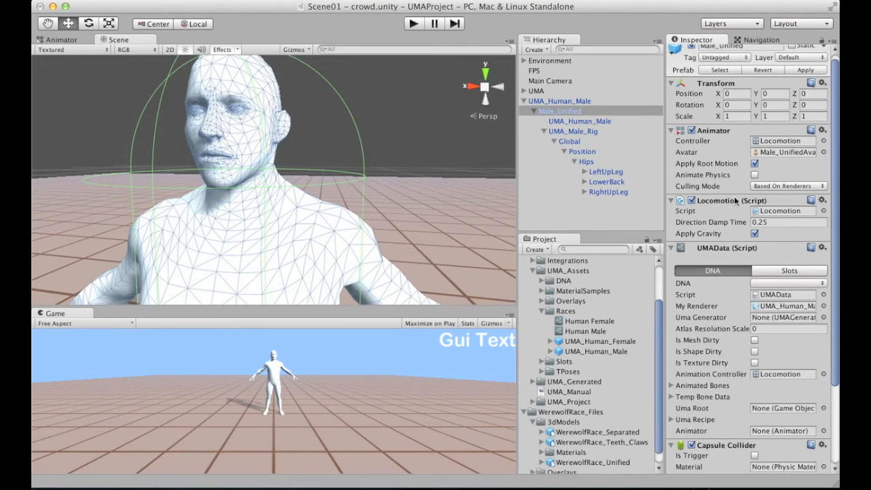
pyautogui.moveTo(835, 199); pyautogui.dragTo(836, 281)
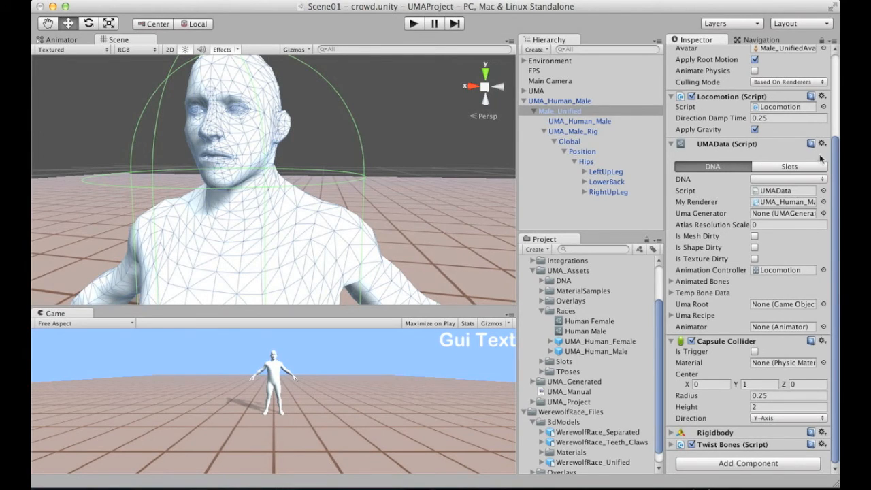
# Expand and review the Rigidbody and Twist Bones components of Male_Unified
pyautogui.click(730, 432)
pyautogui.scroll(-5, 776, 374)
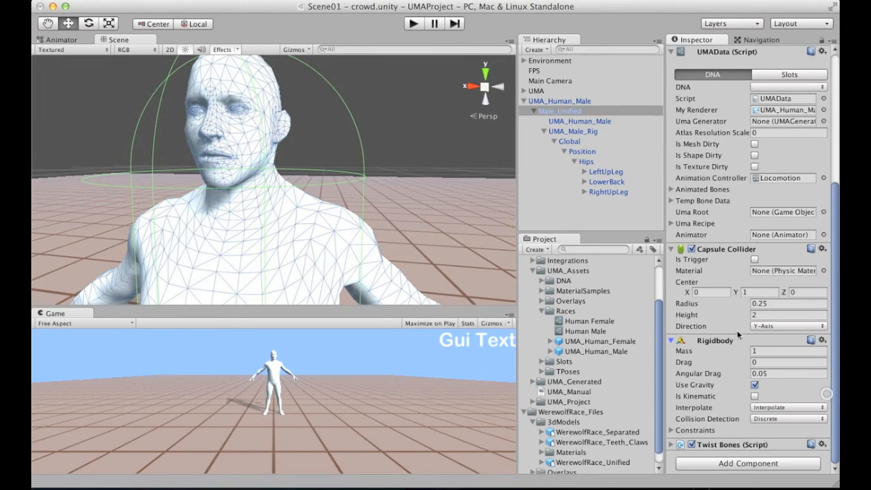
pyautogui.click(754, 446)
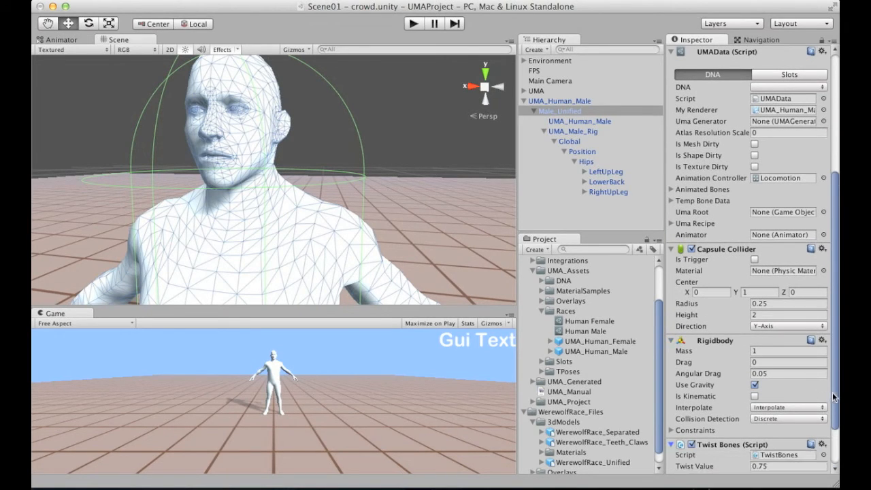
pyautogui.scroll(-3, 824, 399)
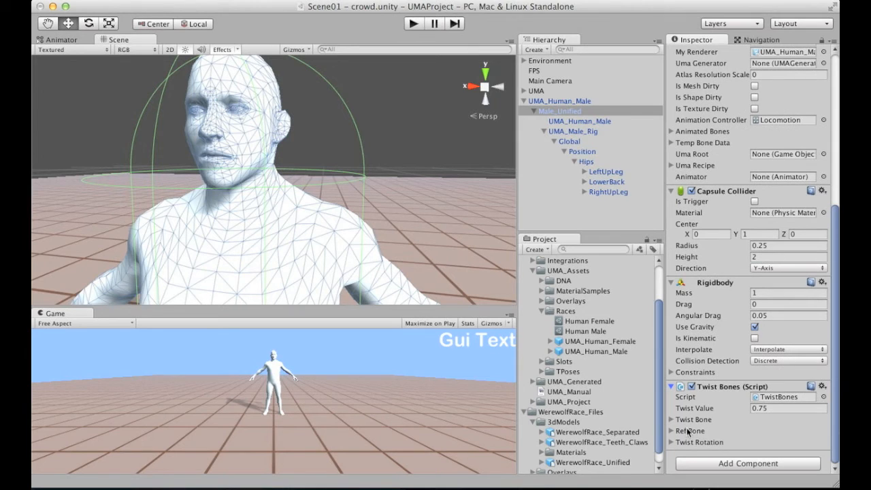
pyautogui.scroll(15, 833, 330)
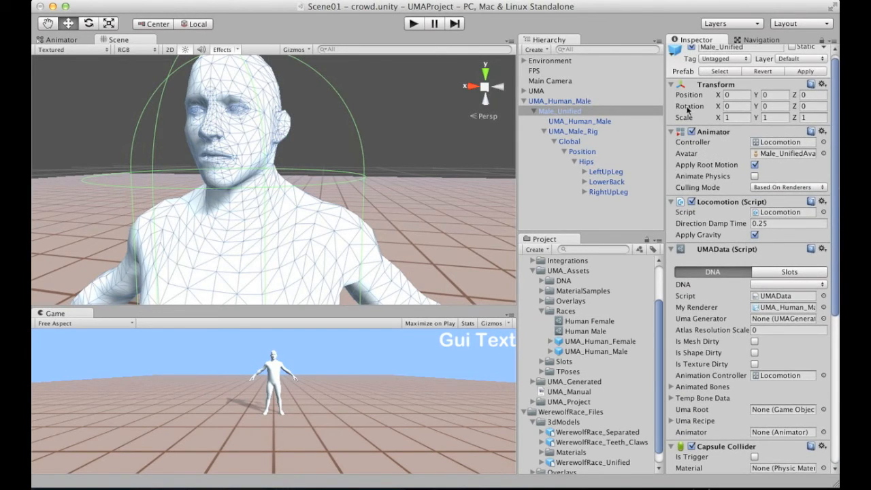
pyautogui.scroll(1, 836, 75)
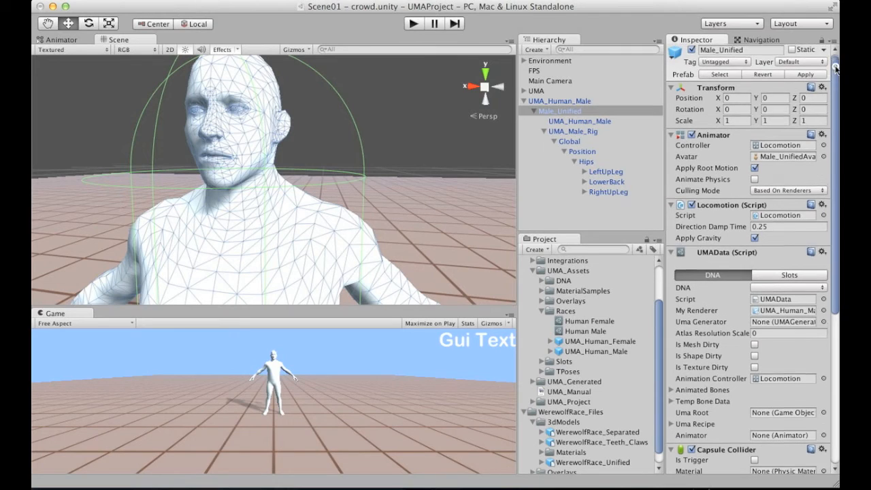
# Check the Skinned Mesh Renderer on the UMA_Human_Male mesh and compare the transforms of UMA_Male_Rig and its Global bone
pyautogui.click(578, 122)
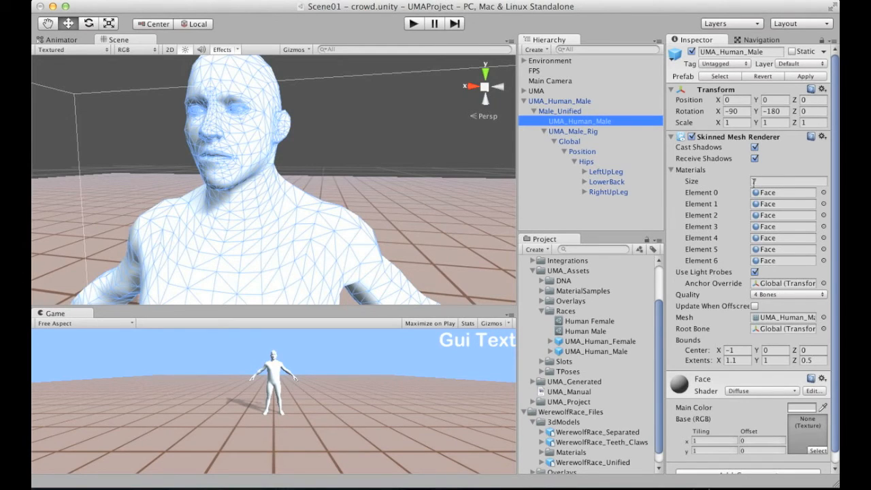
pyautogui.click(684, 171)
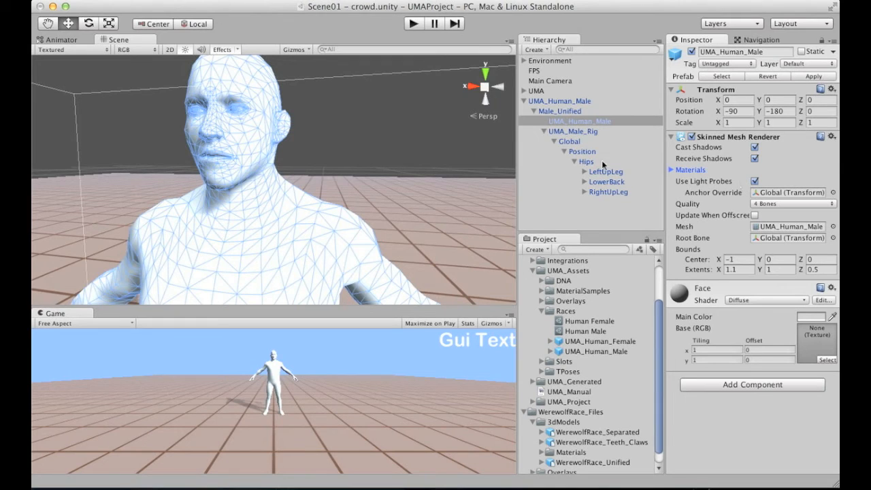
pyautogui.click(569, 131)
pyautogui.scroll(-5, 330, 140)
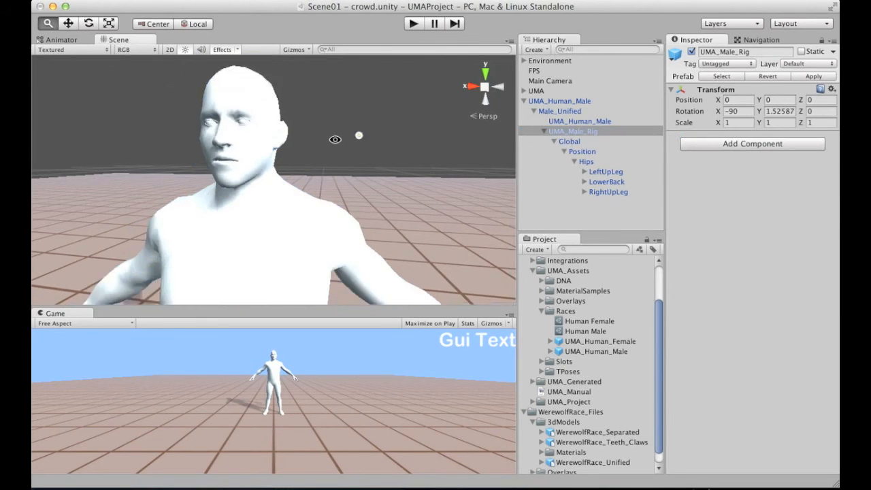
pyautogui.moveTo(327, 151); pyautogui.dragTo(344, 83, button='middle')
pyautogui.scroll(-3, 345, 83)
pyautogui.keyDown('alt'); pyautogui.moveTo(344, 83); pyautogui.dragTo(277, 177); pyautogui.keyUp('alt')
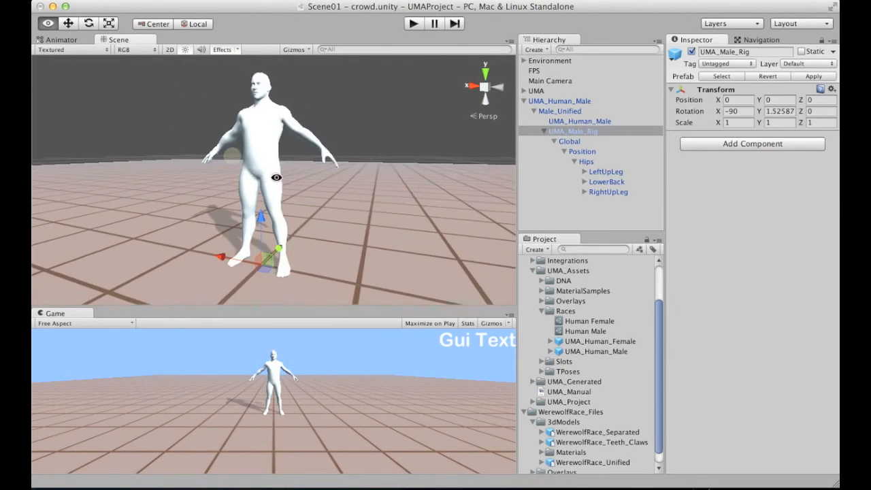
pyautogui.click(571, 139)
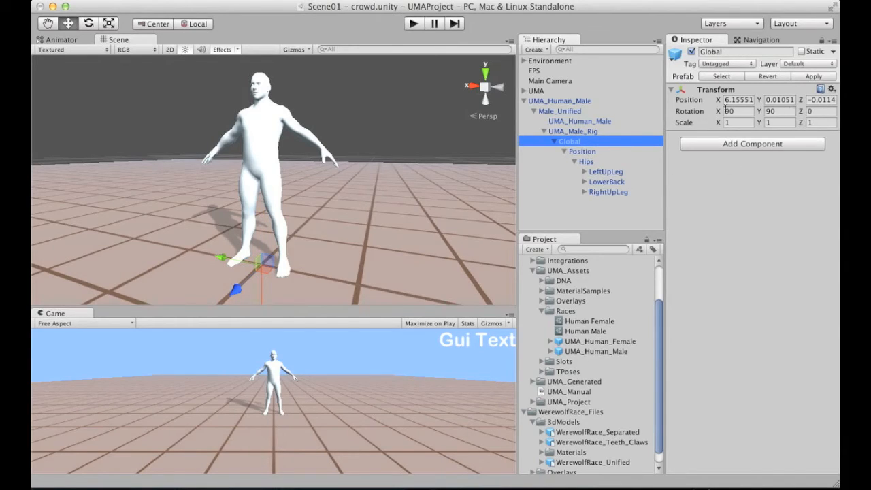
pyautogui.click(571, 132)
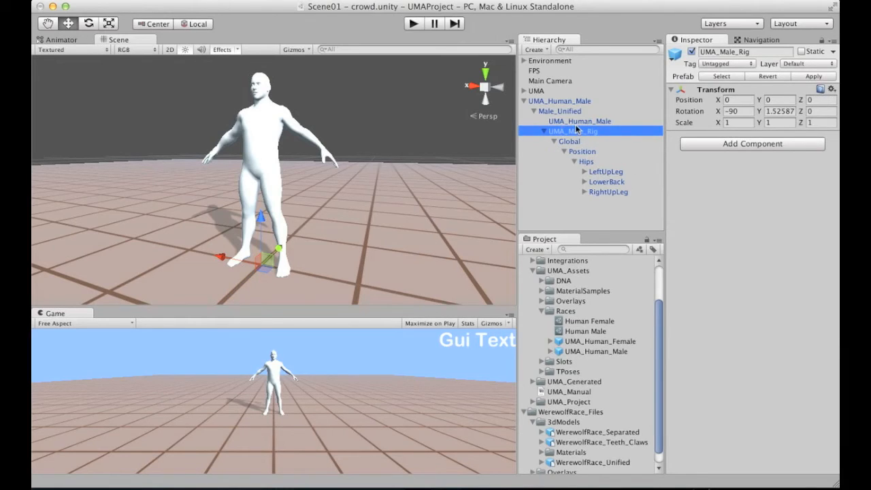
# Compare the transforms of Male_Unified and its UMA_Human_Male mesh
pyautogui.click(571, 113)
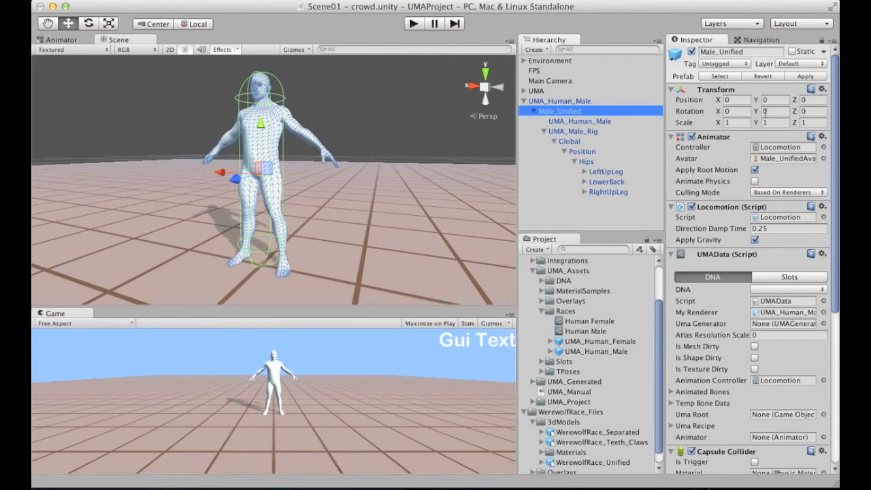
pyautogui.click(586, 123)
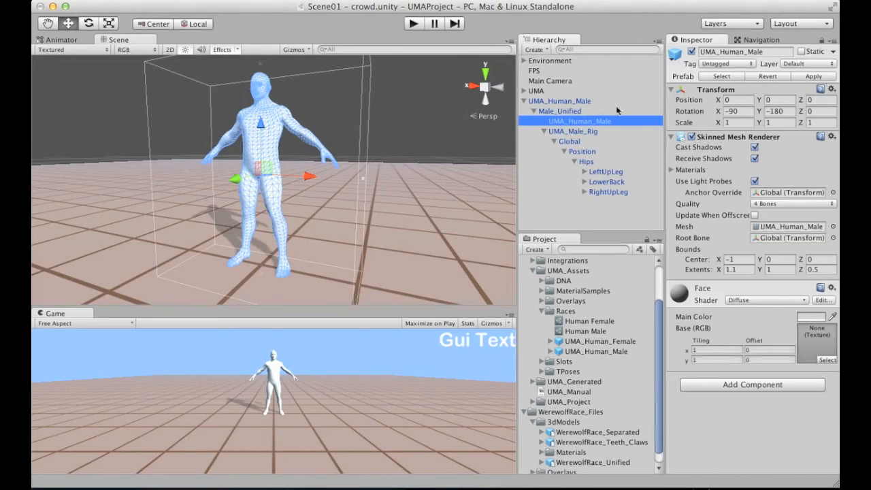
pyautogui.click(587, 103)
pyautogui.click(585, 112)
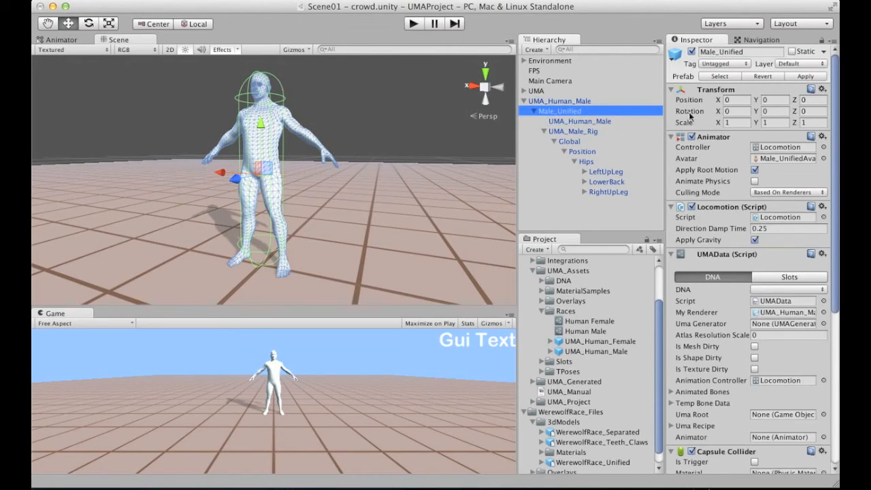
pyautogui.click(587, 122)
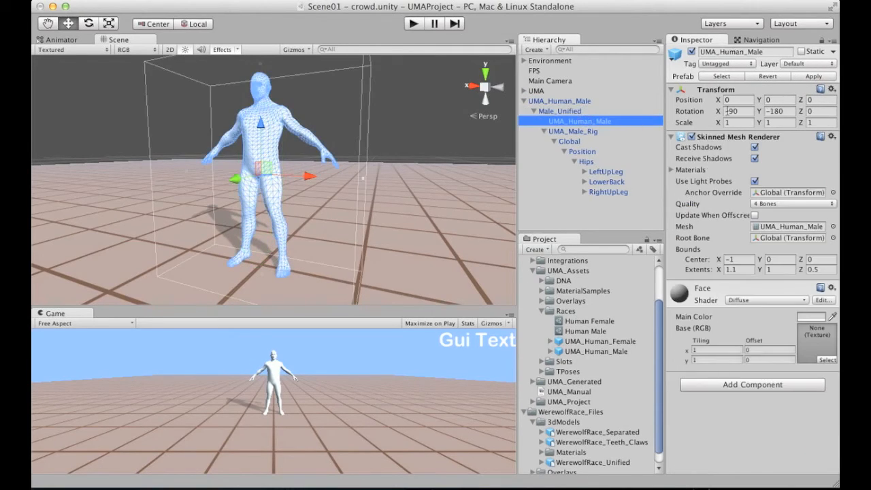
# Review the transforms of the male's Global, Position and Hips bones, then collapse UMA_Male_Rig
pyautogui.click(555, 142)
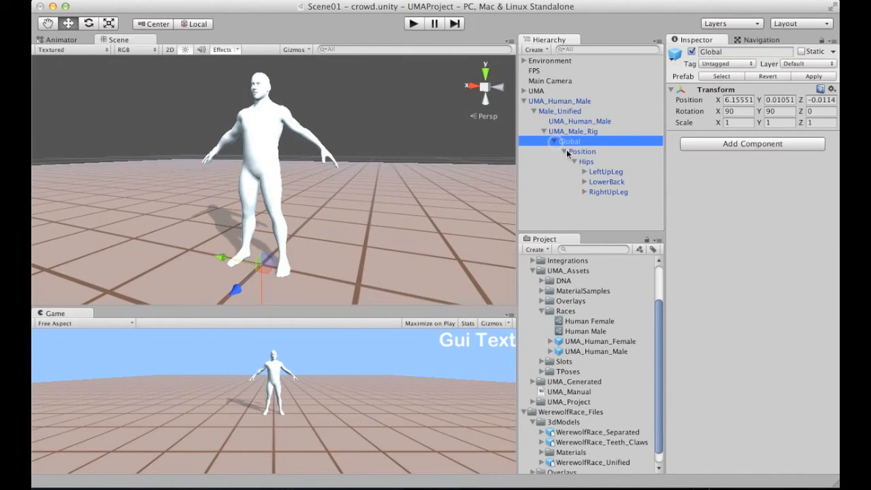
pyautogui.click(571, 152)
pyautogui.click(582, 162)
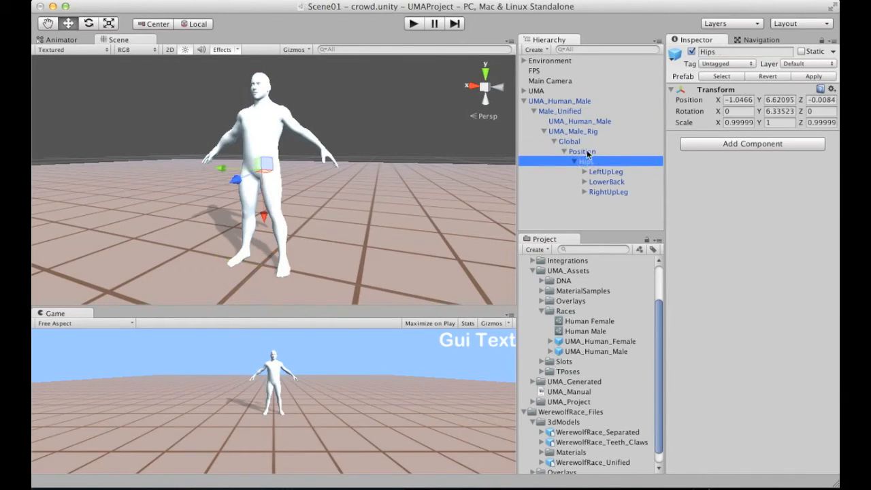
pyautogui.click(579, 150)
pyautogui.click(562, 142)
pyautogui.click(555, 142)
pyautogui.click(561, 132)
pyautogui.click(544, 132)
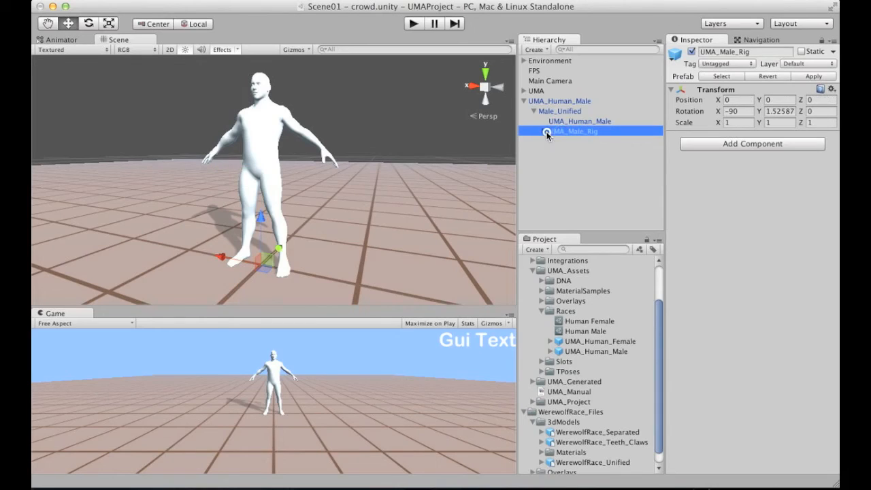
# Check the transform of the root UMA_Human_Male object and the components of Male_Unified, then clear the selection
pyautogui.click(558, 120)
pyautogui.click(563, 101)
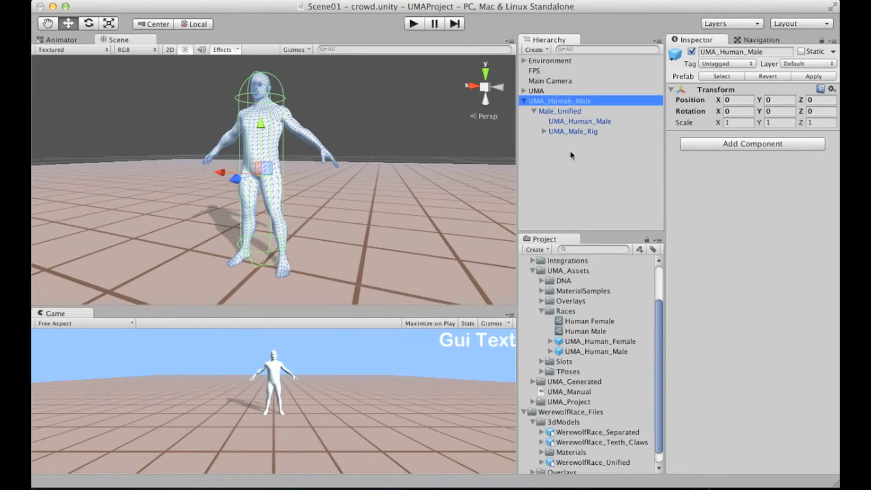
pyautogui.click(568, 111)
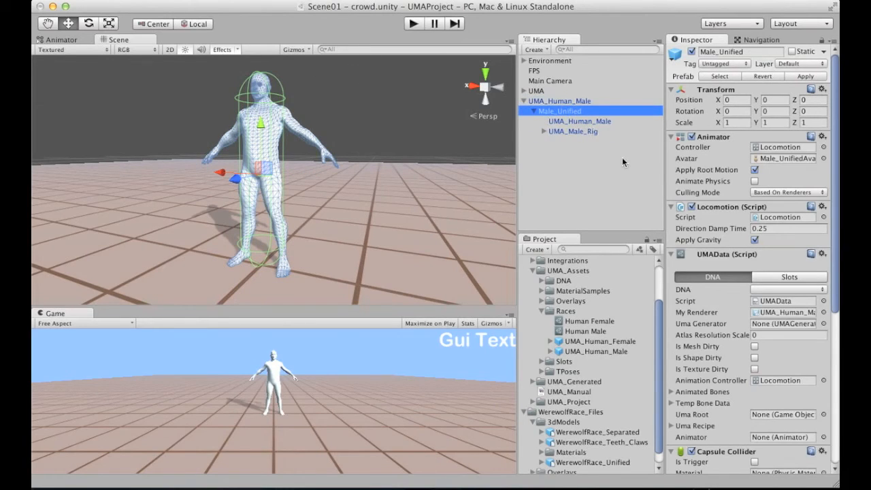
pyautogui.click(585, 177)
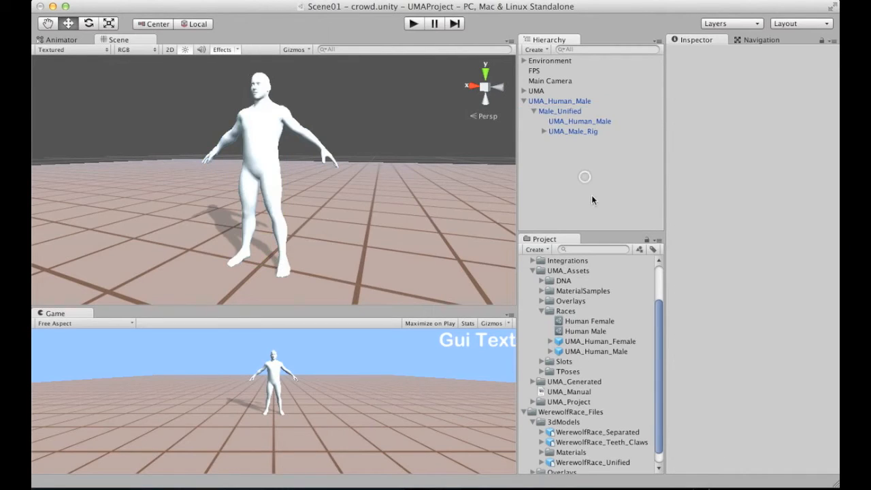
# Add the WerewolfRace_Unified model to the scene and expand its hierarchy down to the Global bone
pyautogui.scroll(-2, 657, 319)
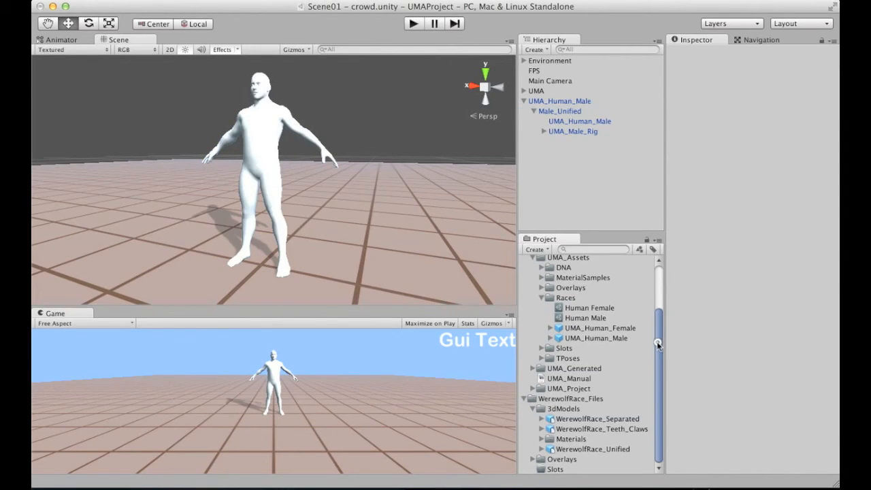
pyautogui.moveTo(606, 450); pyautogui.dragTo(584, 181)
pyautogui.click(524, 141)
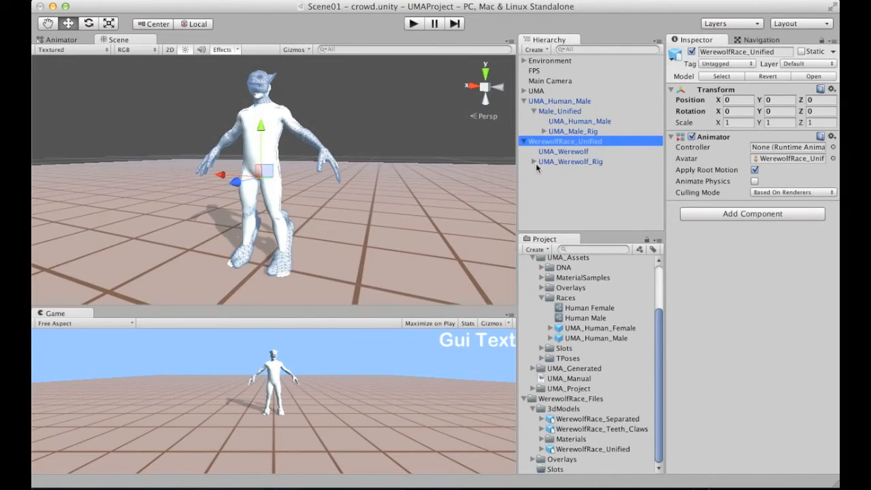
pyautogui.click(541, 194)
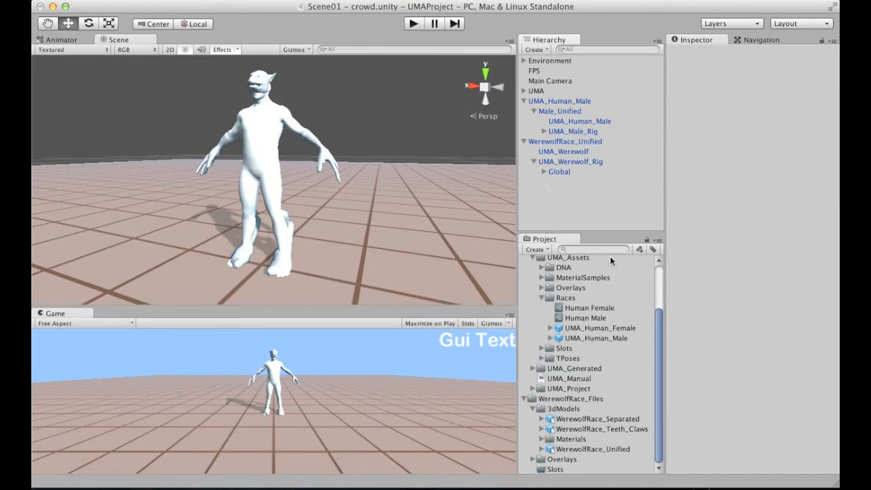
# Examine the overlapping werewolf and human male models up close and from several angles in the scene
pyautogui.keyDown('alt'); pyautogui.moveTo(315, 197); pyautogui.dragTo(145, 72); pyautogui.keyUp('alt')
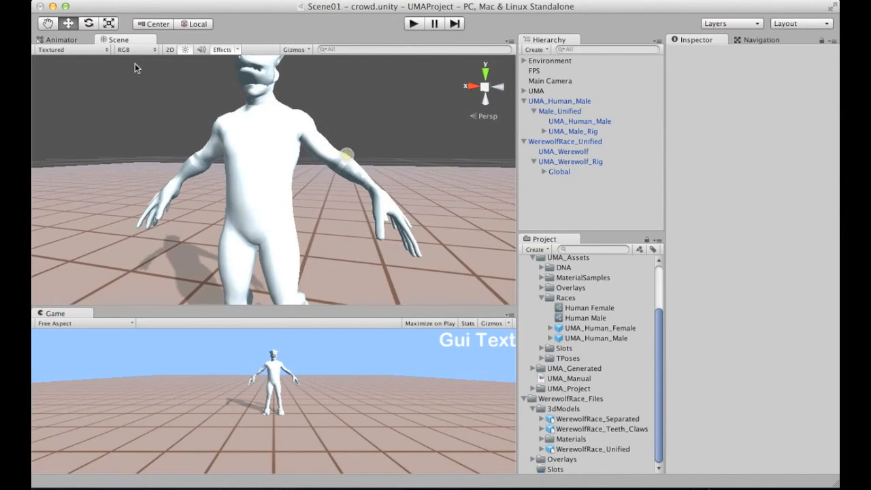
pyautogui.click(92, 51)
pyautogui.click(84, 60)
pyautogui.moveTo(273, 147)
pyautogui.keyDown('alt'); pyautogui.mouseDown()
pyautogui.moveTo(278, 136)
pyautogui.moveTo(270, 183)
pyautogui.mouseUp(); pyautogui.keyUp('alt')
pyautogui.keyDown('alt'); pyautogui.moveTo(270, 184); pyautogui.dragTo(426, 154, button='right'); pyautogui.keyUp('alt')
pyautogui.keyDown('alt'); pyautogui.moveTo(426, 154); pyautogui.dragTo(237, 200); pyautogui.keyUp('alt')
pyautogui.click(68, 49)
pyautogui.click(78, 41)
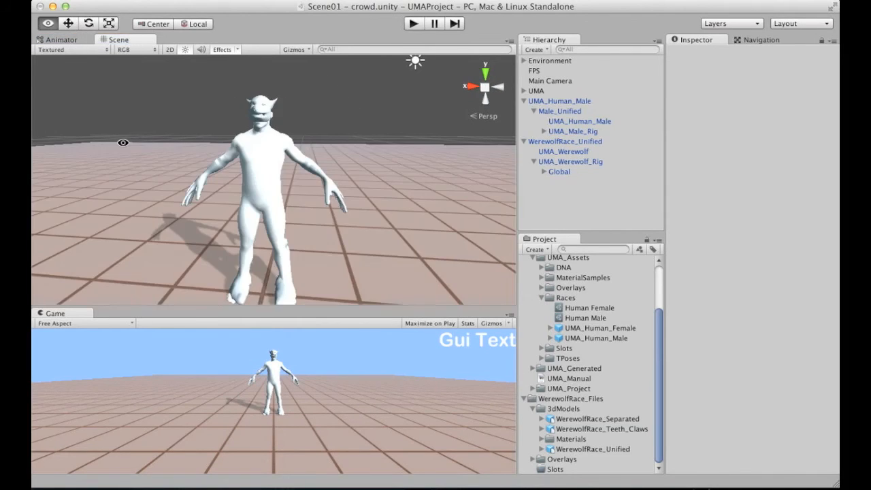
pyautogui.keyDown('alt'); pyautogui.moveTo(123, 143); pyautogui.dragTo(363, 150, button='right'); pyautogui.keyUp('alt')
pyautogui.moveTo(364, 150)
pyautogui.keyDown('alt'); pyautogui.mouseDown()
pyautogui.moveTo(375, 153)
pyautogui.moveTo(339, 138)
pyautogui.moveTo(342, 126)
pyautogui.mouseUp(); pyautogui.keyUp('alt')
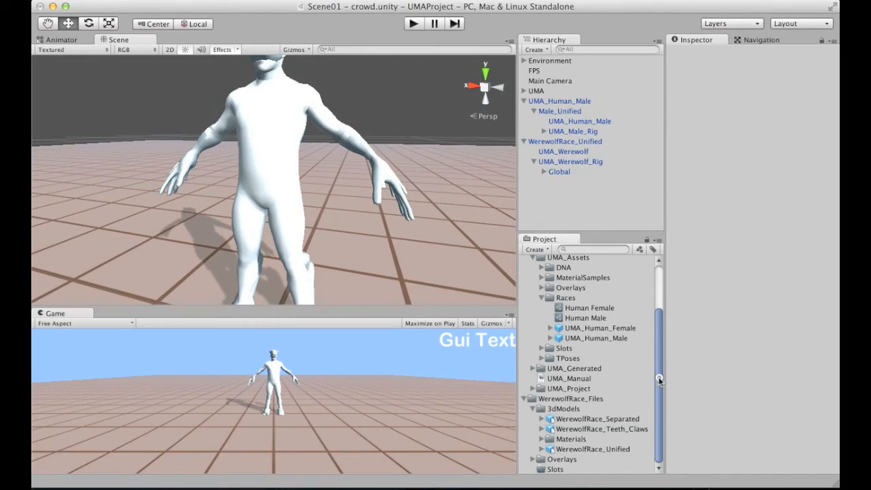
# Collapse the 3dModels folder and create a folder named Race inside WerewolfRace_Files
pyautogui.click(537, 409)
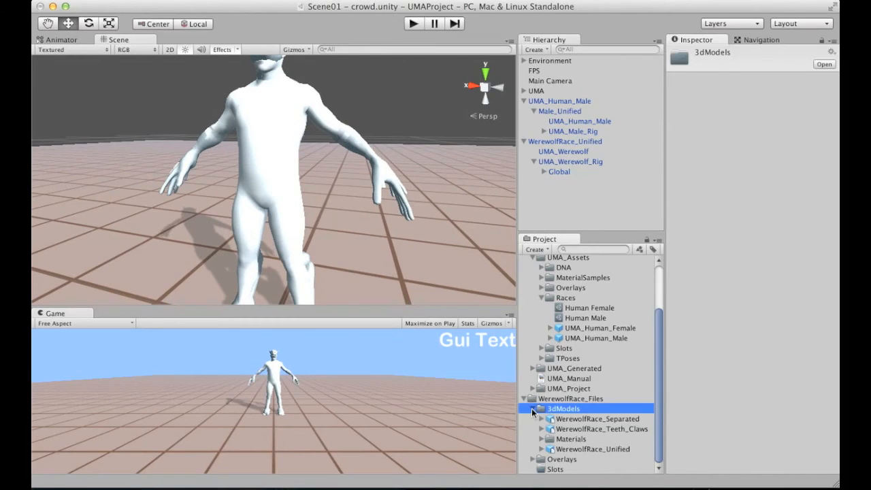
pyautogui.click(537, 409)
pyautogui.click(577, 441)
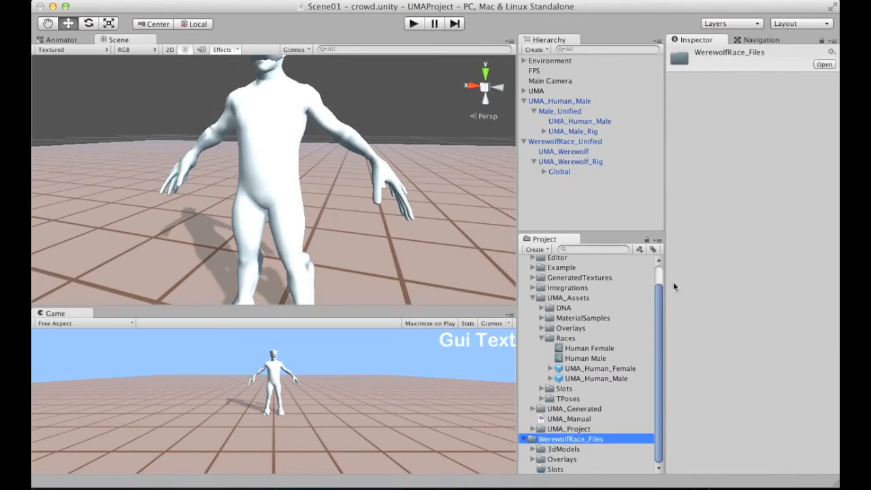
pyautogui.click(535, 249)
pyautogui.click(537, 259)
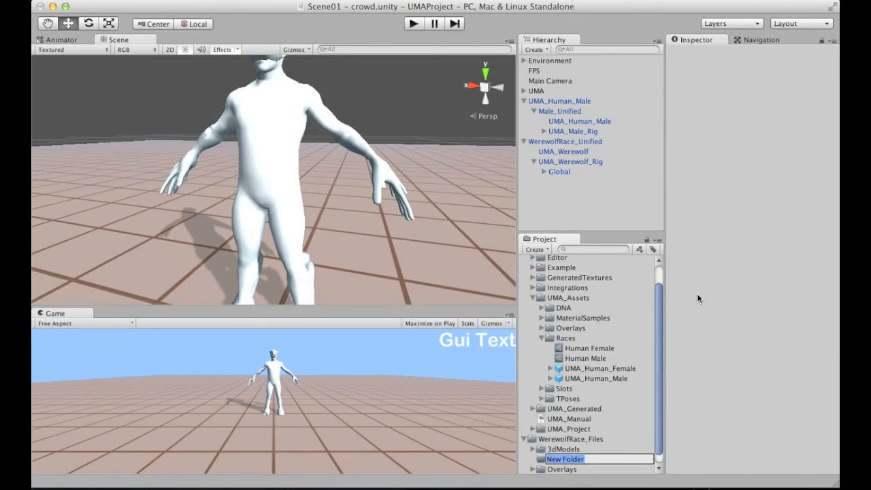
pyautogui.write('R')
pyautogui.press('Return')
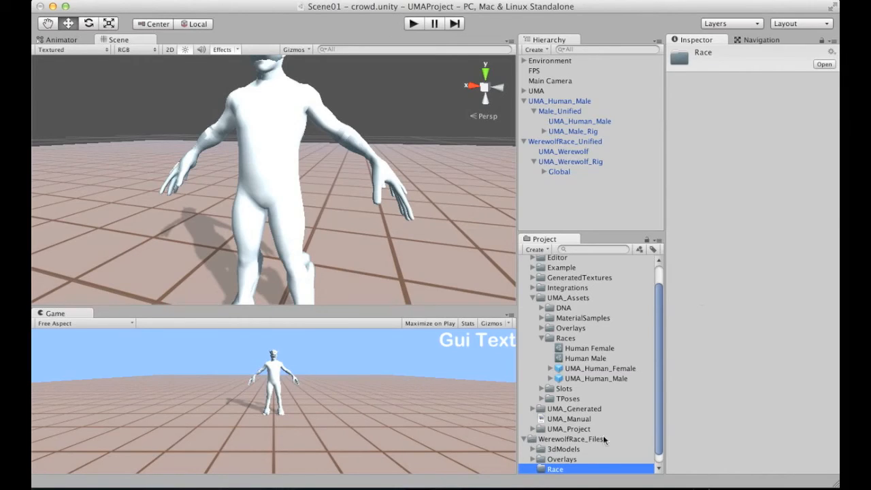
pyautogui.scroll(-1, 603, 441)
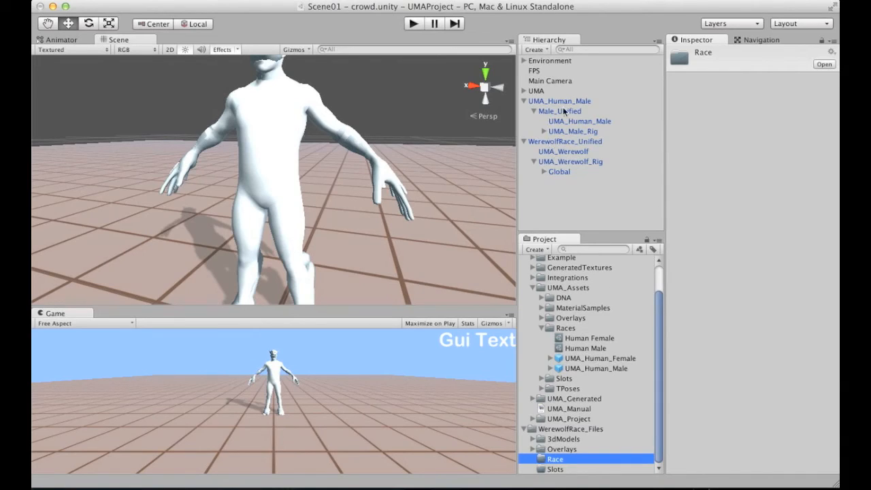
# Create an empty game object at the scene root and set its position to 0, 0, 0
pyautogui.click(551, 198)
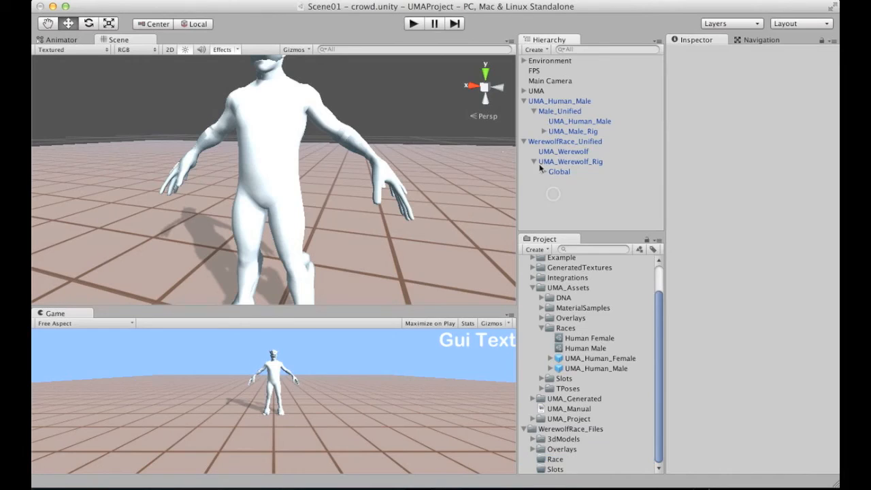
pyautogui.click(571, 141)
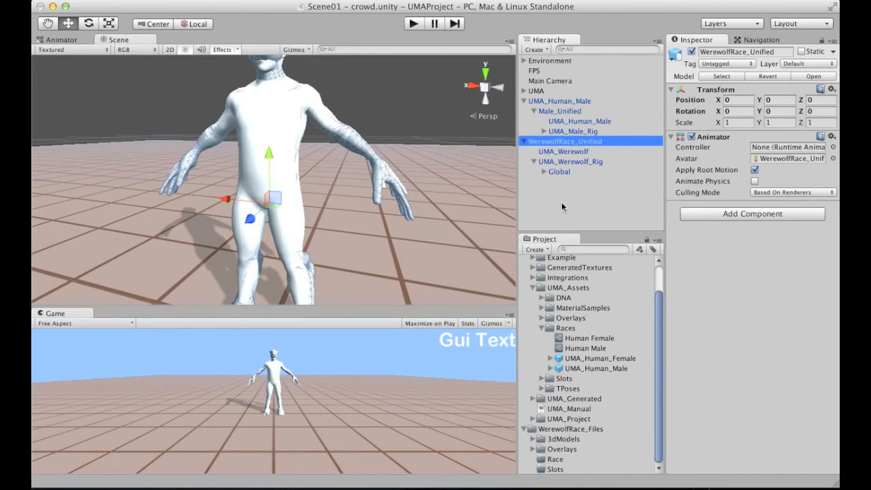
pyautogui.click(549, 189)
pyautogui.click(222, 1)
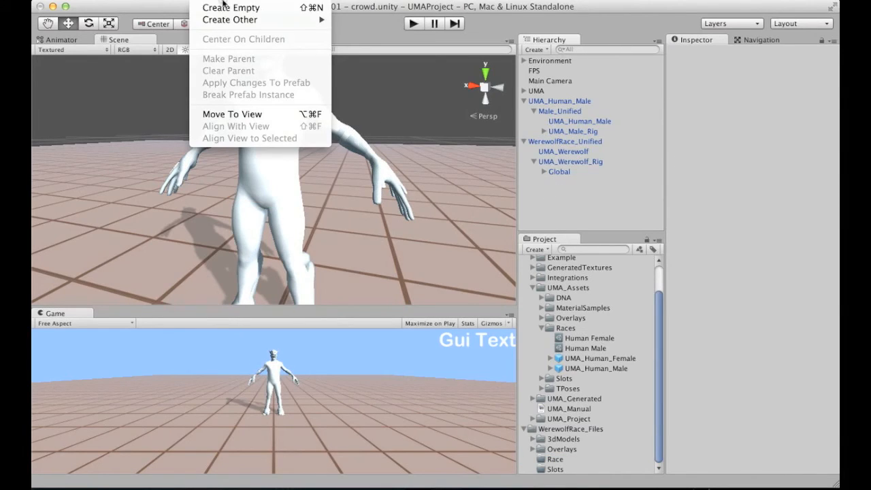
pyautogui.click(238, 9)
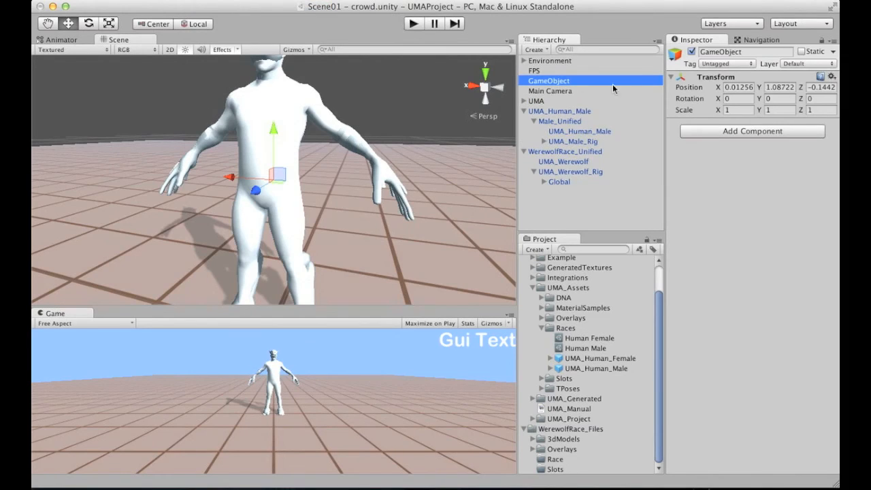
pyautogui.click(729, 88)
pyautogui.write('0')
pyautogui.press('Tab')
pyautogui.write('0')
pyautogui.press('Tab')
pyautogui.write('0')
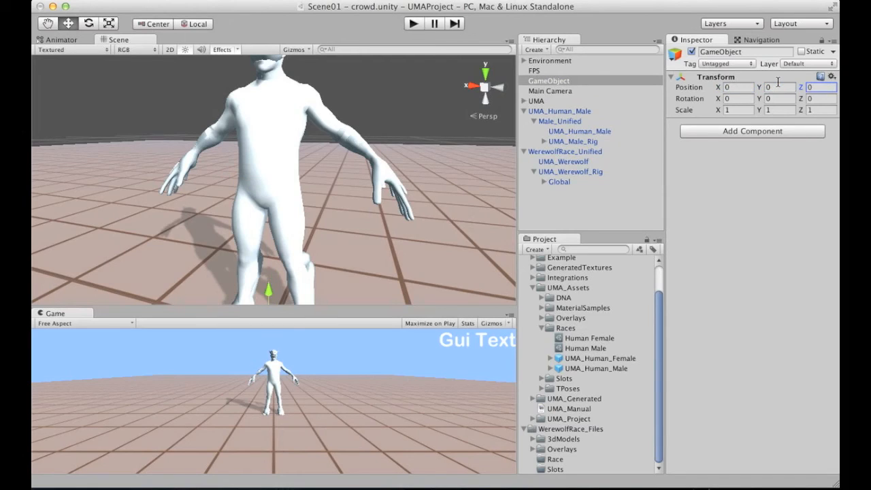
# Rename the empty game object UMA_Werewolf, following the naming of the UMA_Human_Male root
pyautogui.click(555, 111)
pyautogui.click(555, 111)
pyautogui.press('super+c')
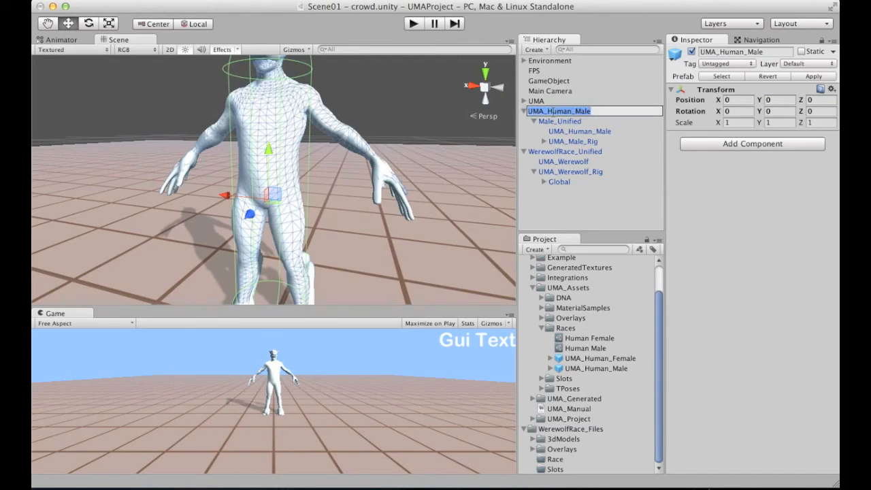
pyautogui.press('Escape')
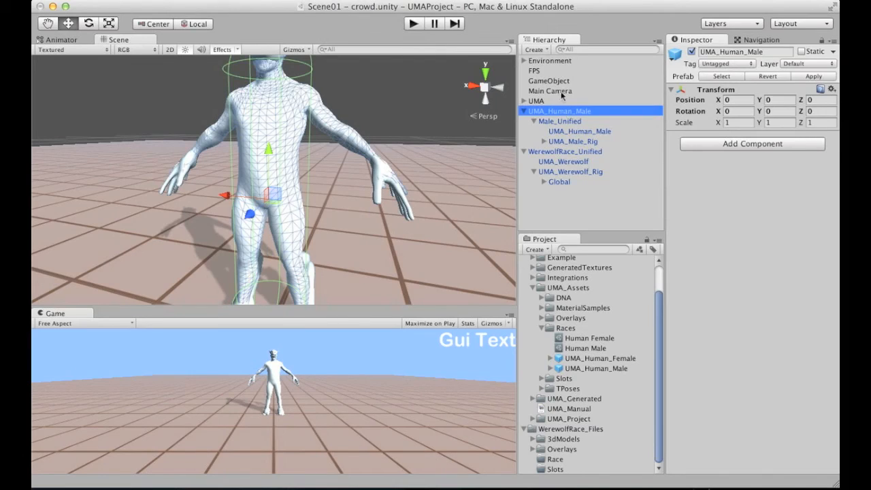
pyautogui.click(555, 81)
pyautogui.click(558, 81)
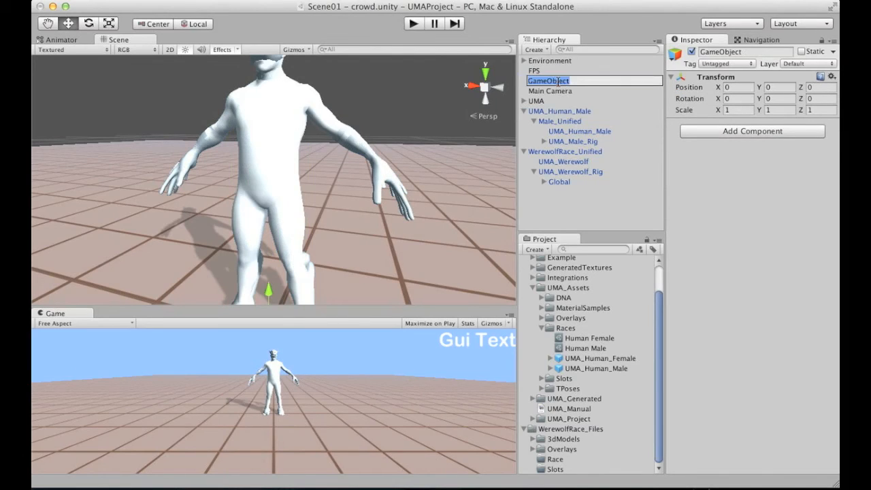
pyautogui.press('super+v')
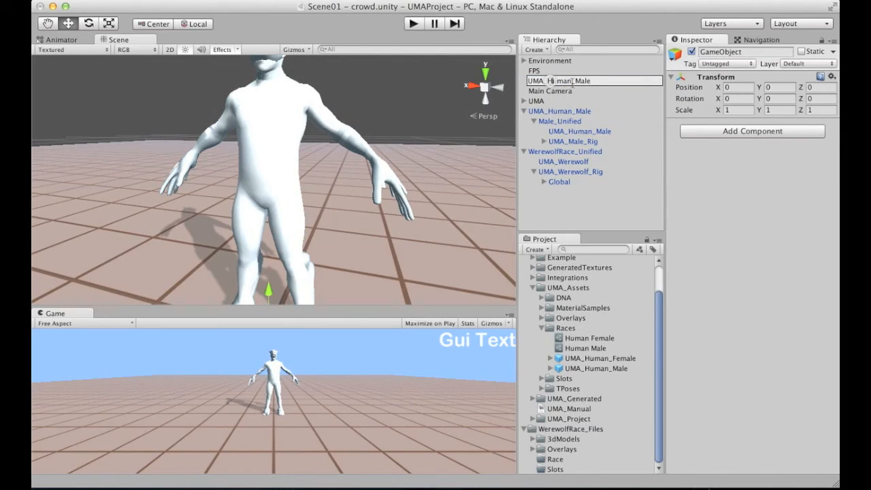
pyautogui.moveTo(573, 81); pyautogui.dragTo(594, 82)
pyautogui.write('Werewolf')
pyautogui.press('Return')
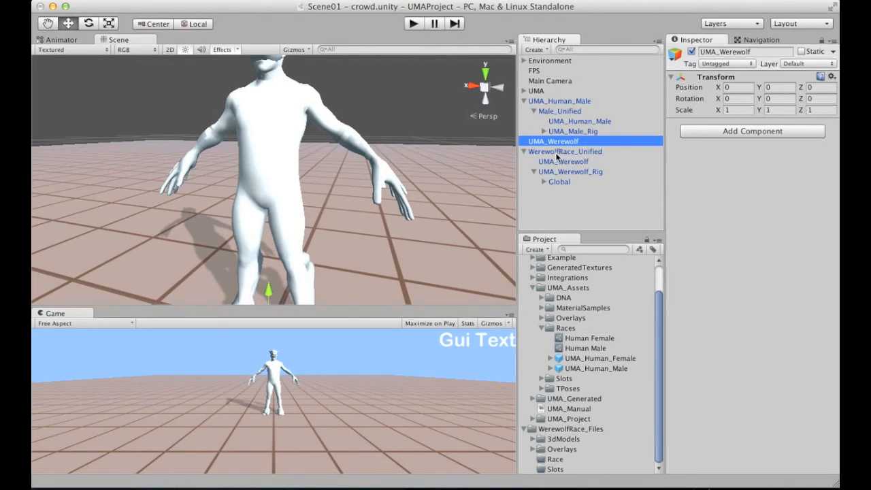
# Parent WerewolfRace_Unified under the root UMA_Werewolf object and expand the root to check its children
pyautogui.moveTo(544, 152); pyautogui.dragTo(551, 144)
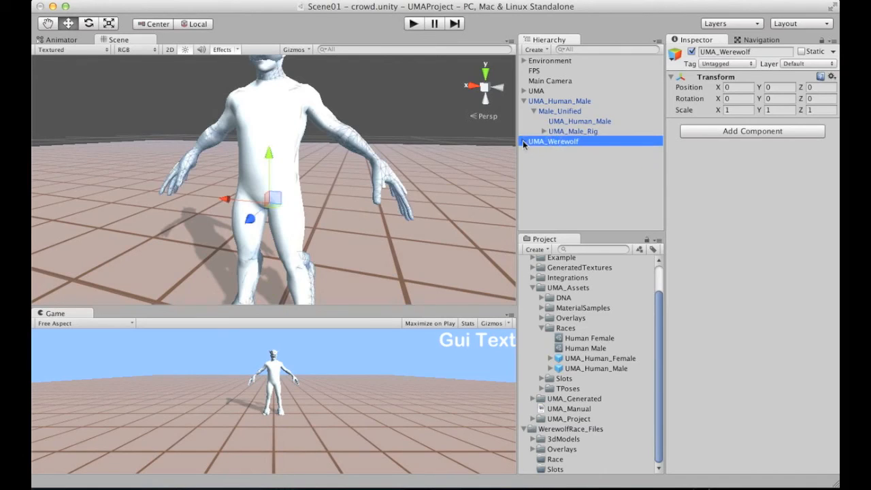
pyautogui.click(523, 141)
pyautogui.click(560, 151)
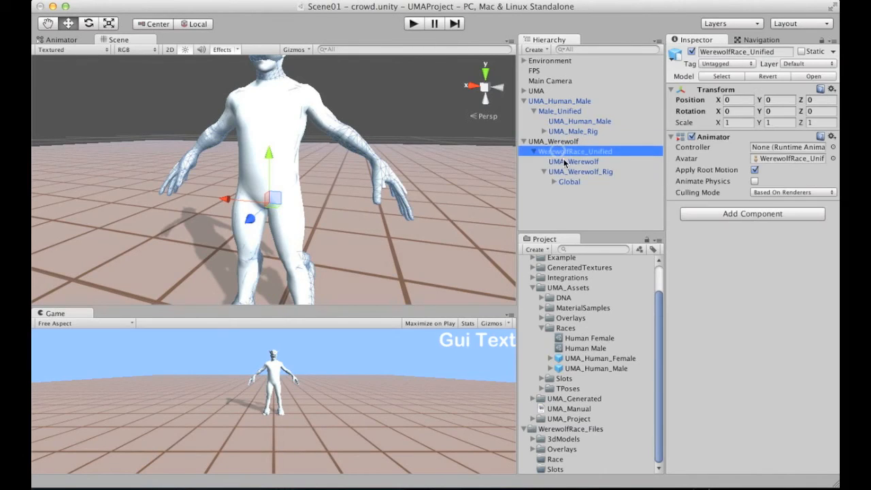
pyautogui.click(562, 161)
# Review the UMA_Human_Male root, Male_Unified and the male mesh as reference for the werewolf hierarchy
pyautogui.click(558, 102)
pyautogui.click(560, 112)
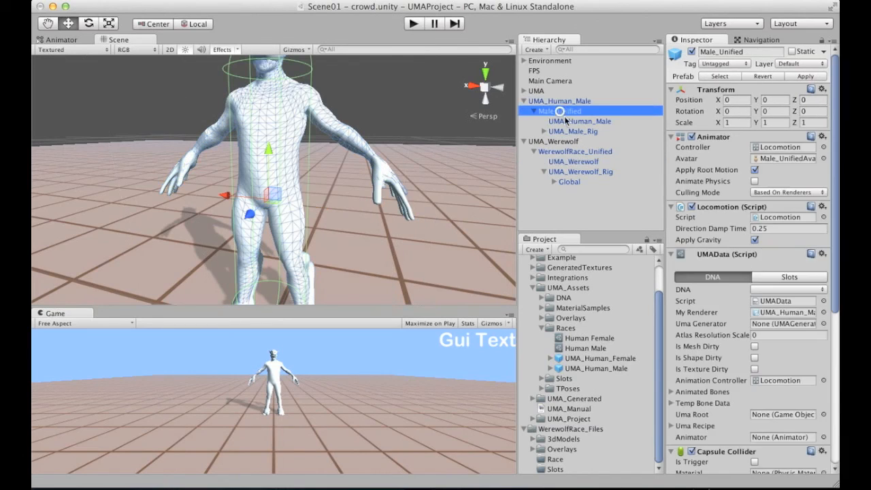
pyautogui.click(573, 123)
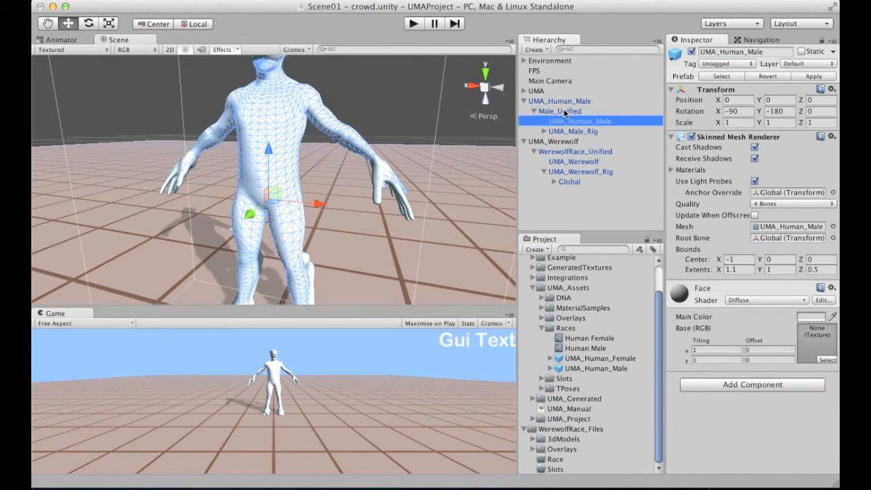
# Copy the Animator component from Male_Unified and paste its values onto the Animator of WerewolfRace_Unified
pyautogui.click(564, 111)
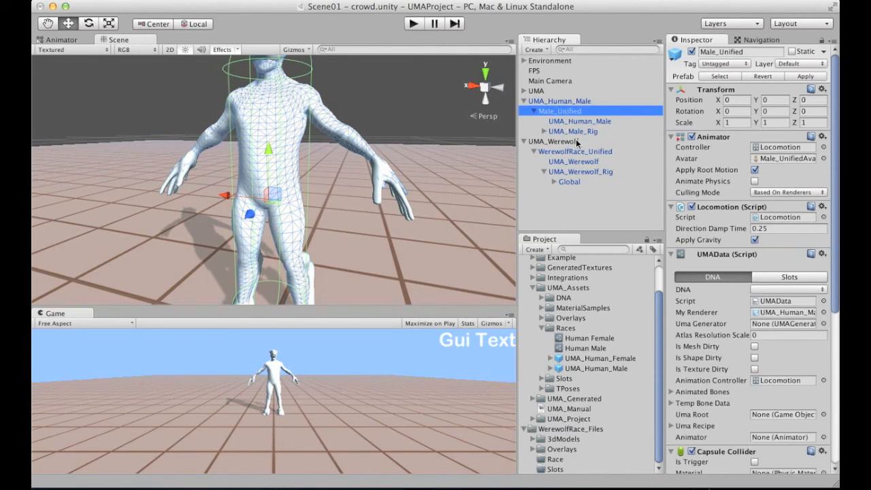
pyautogui.click(821, 136)
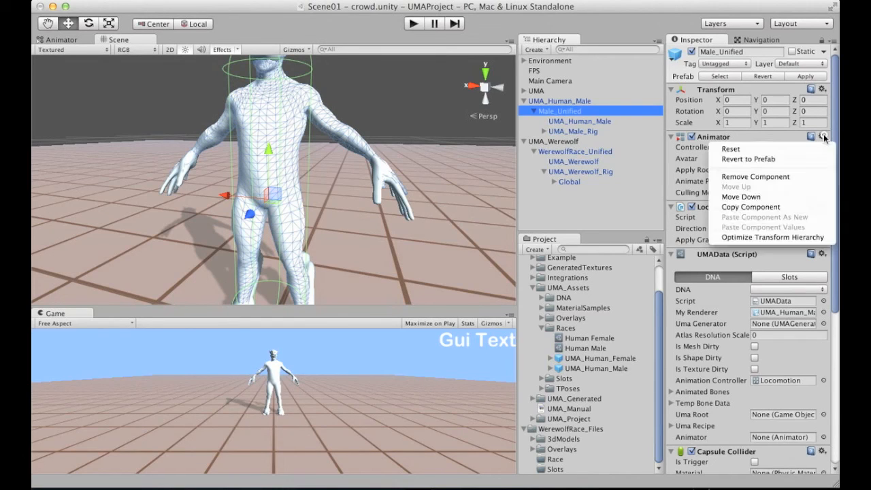
pyautogui.click(767, 208)
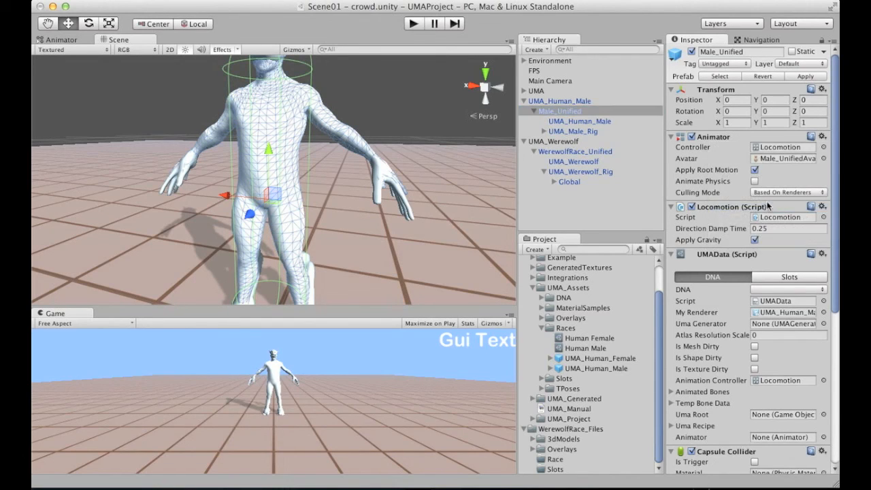
pyautogui.click(564, 153)
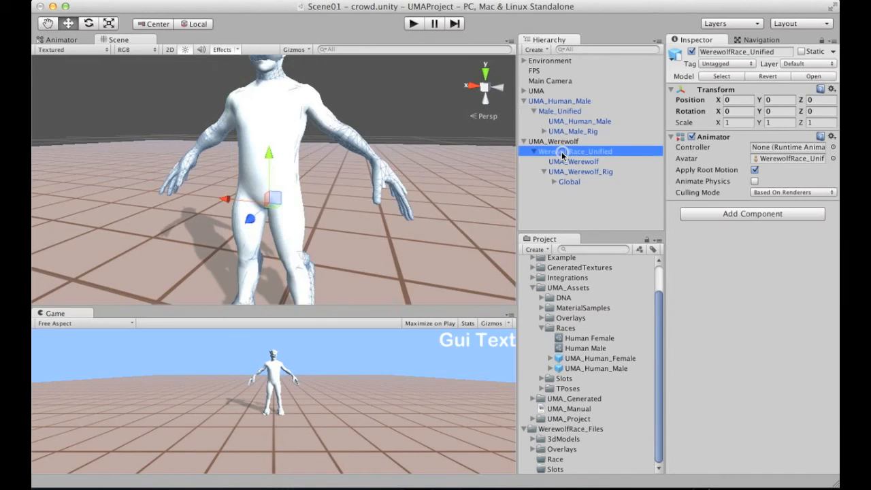
pyautogui.click(832, 137)
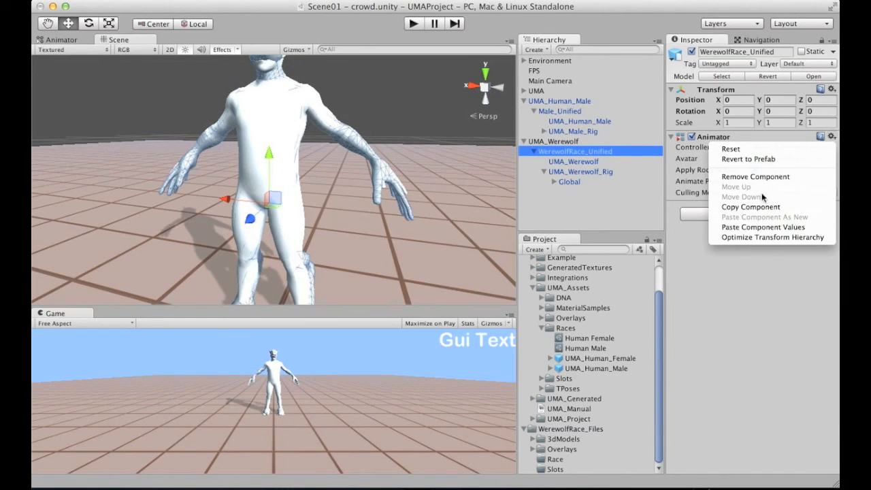
pyautogui.click(794, 229)
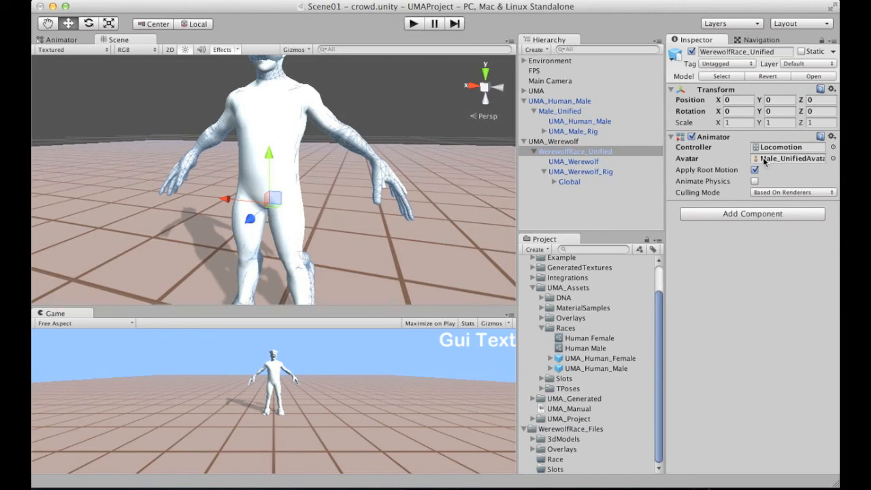
# Replace the avatar in the WerewolfRace_Unified Animator with WerewolfRace_UnifiedAvatar
pyautogui.click(833, 159)
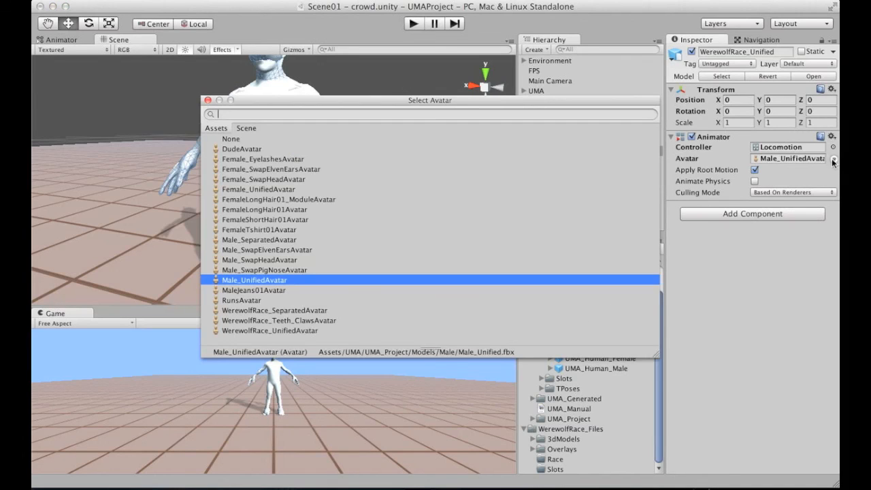
pyautogui.click(283, 331)
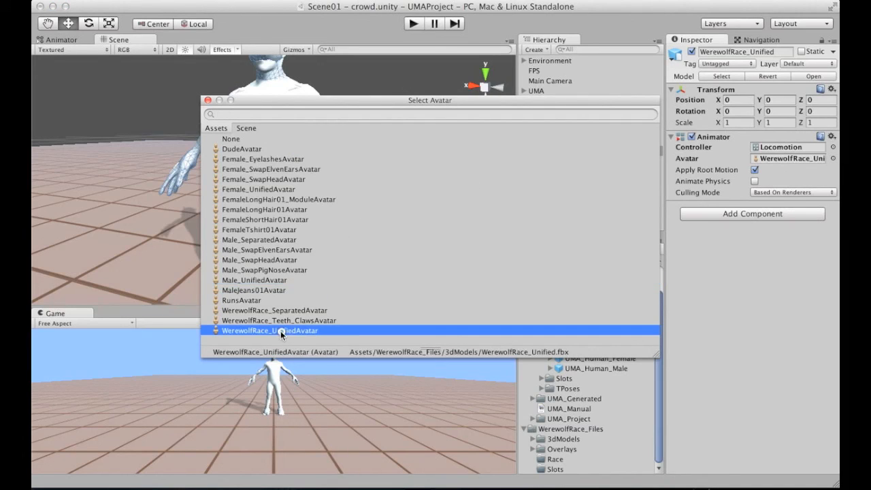
pyautogui.click(208, 100)
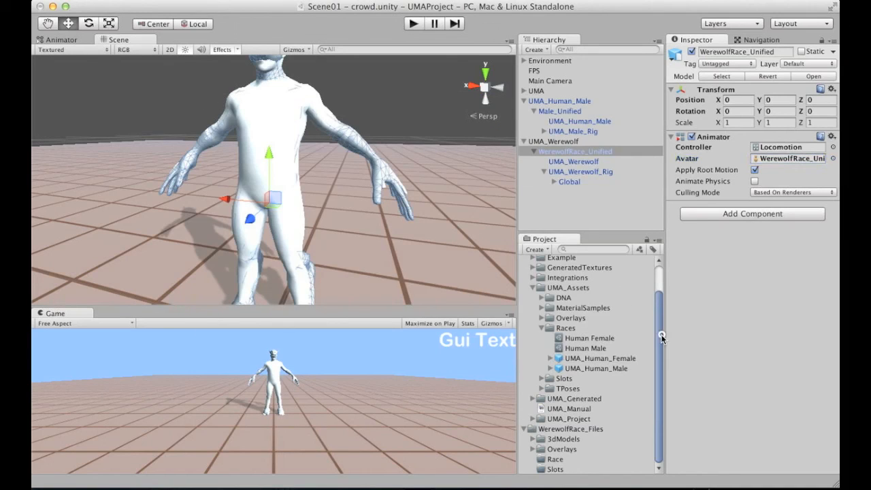
# Expand the WerewolfRace_Unified model in the 3dModels folder and assign its avatar asset directly to the werewolf's Animator
pyautogui.click(533, 439)
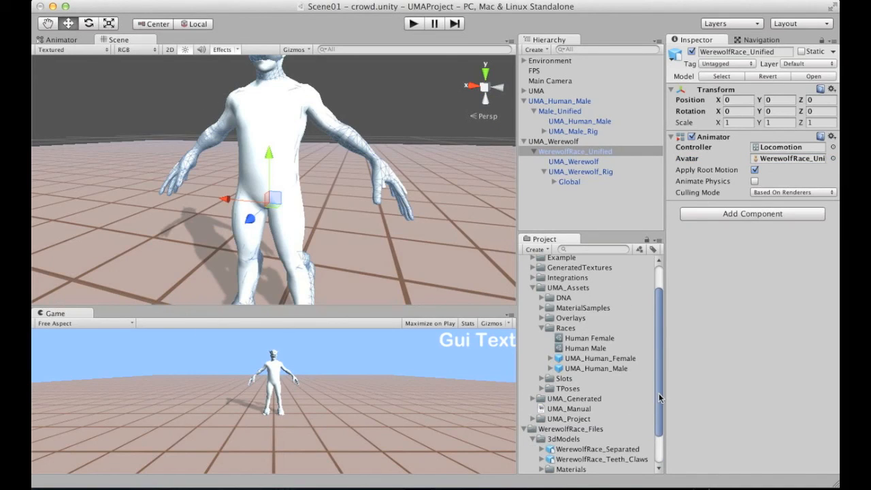
pyautogui.scroll(-3, 658, 393)
pyautogui.click(542, 439)
pyautogui.scroll(-3, 659, 411)
pyautogui.moveTo(591, 432); pyautogui.dragTo(770, 164)
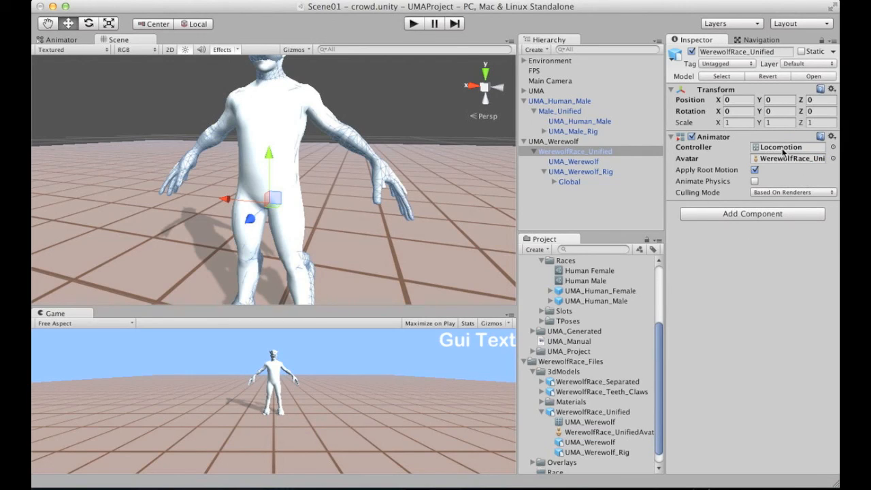
pyautogui.moveTo(660, 355); pyautogui.dragTo(660, 339)
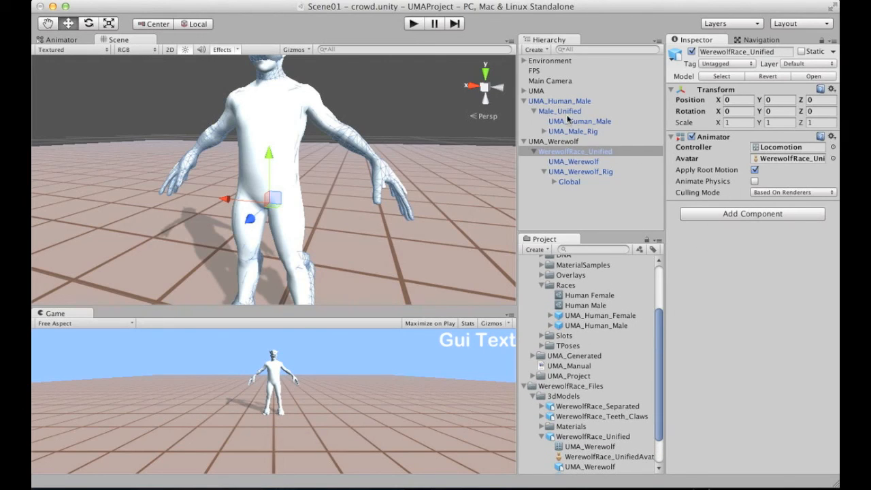
# Copy the Locomotion script component from Male_Unified and paste it as a new component on WerewolfRace_Unified
pyautogui.click(566, 113)
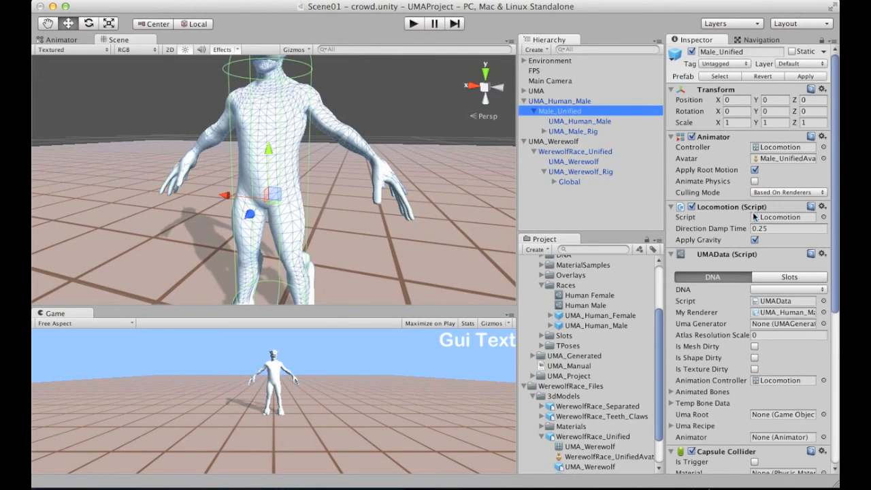
pyautogui.click(823, 207)
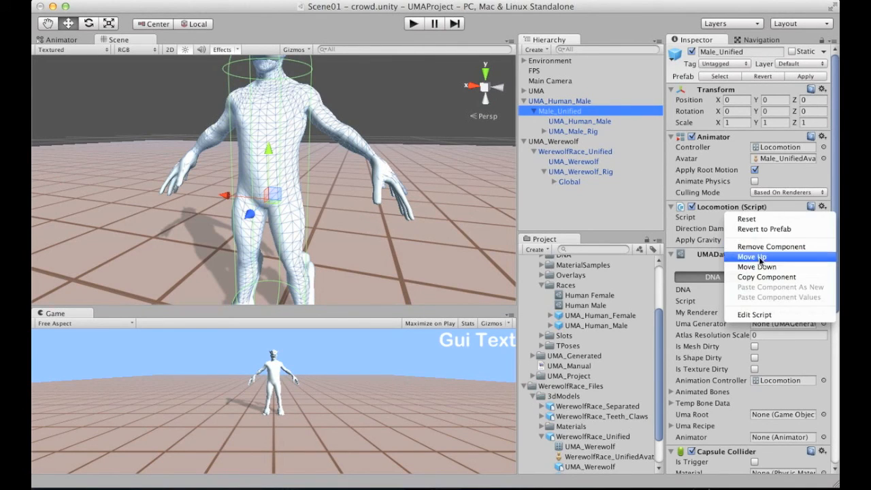
pyautogui.click(761, 277)
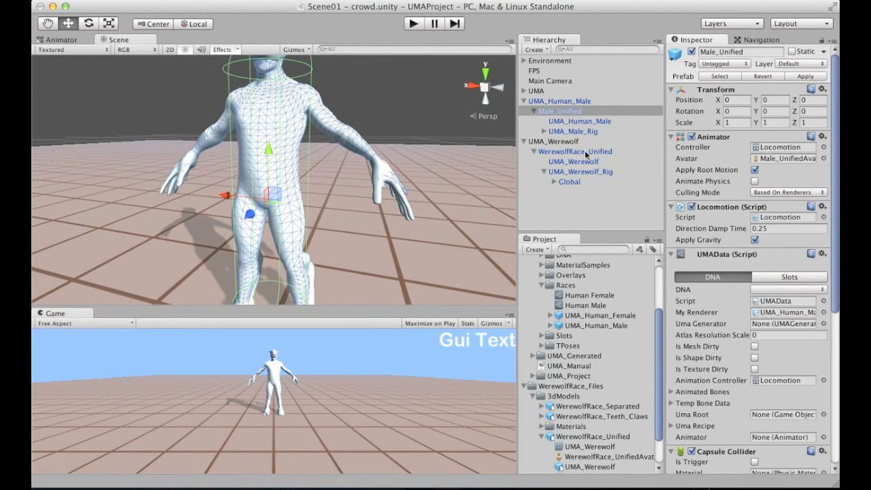
pyautogui.click(575, 152)
pyautogui.click(832, 137)
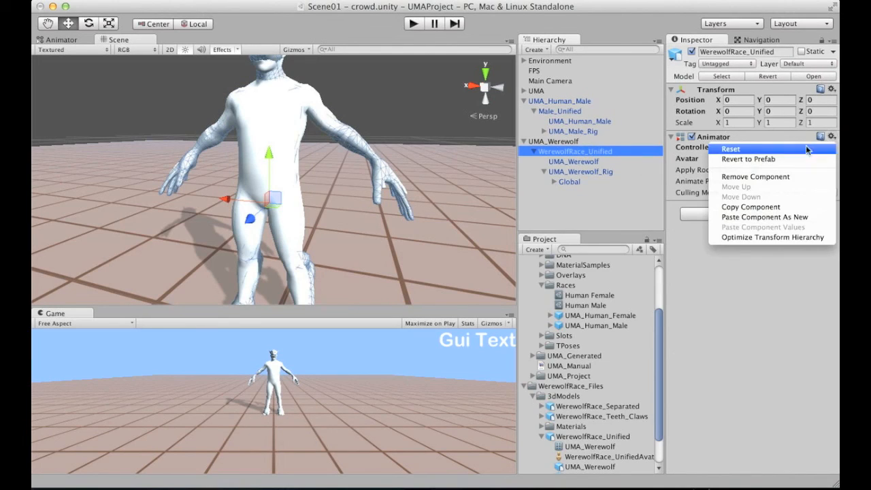
pyautogui.click(748, 218)
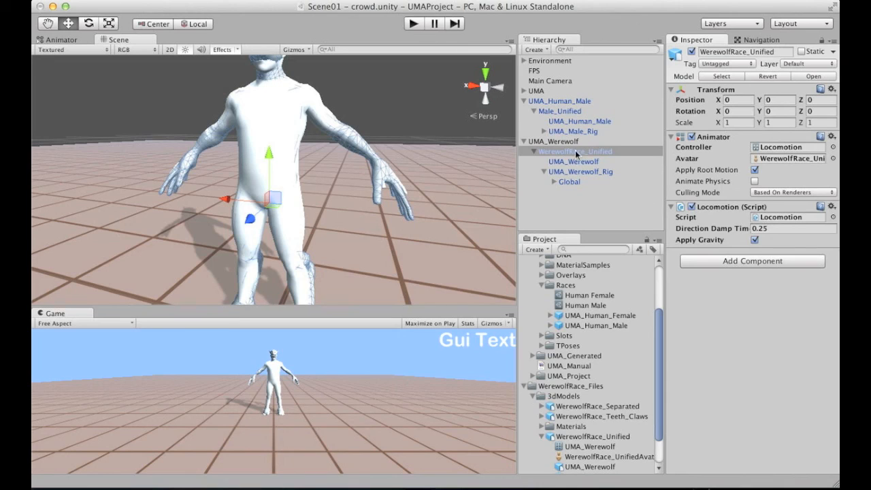
# Return to Male_Unified as the source of the remaining components for the werewolf
pyautogui.click(565, 112)
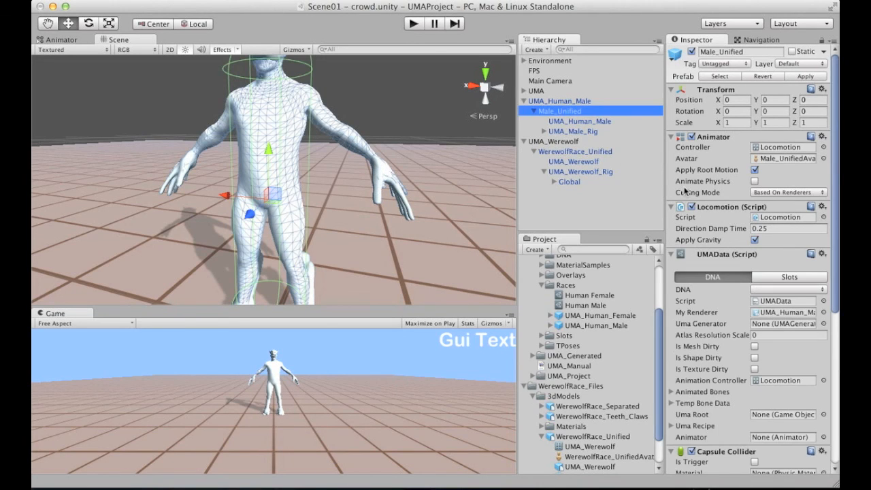